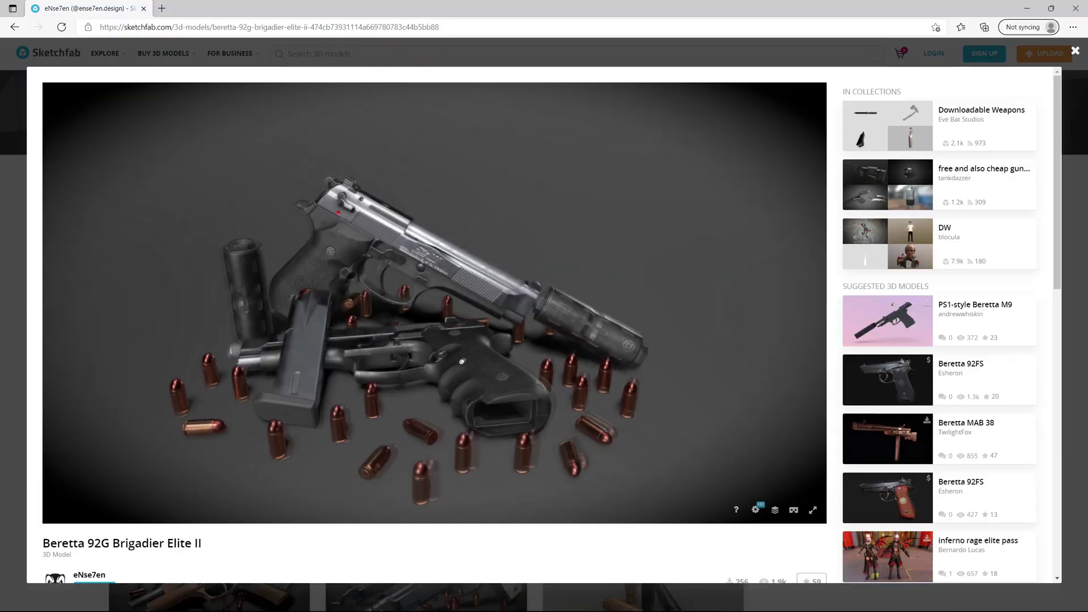
# - Inspect the Beretta 92G Brigadier Elite II model and its description on Sketchfab
pyautogui.moveTo(462, 361)
pyautogui.mouseDown()
pyautogui.moveTo(642, 356)
pyautogui.moveTo(427, 343)
pyautogui.mouseUp()
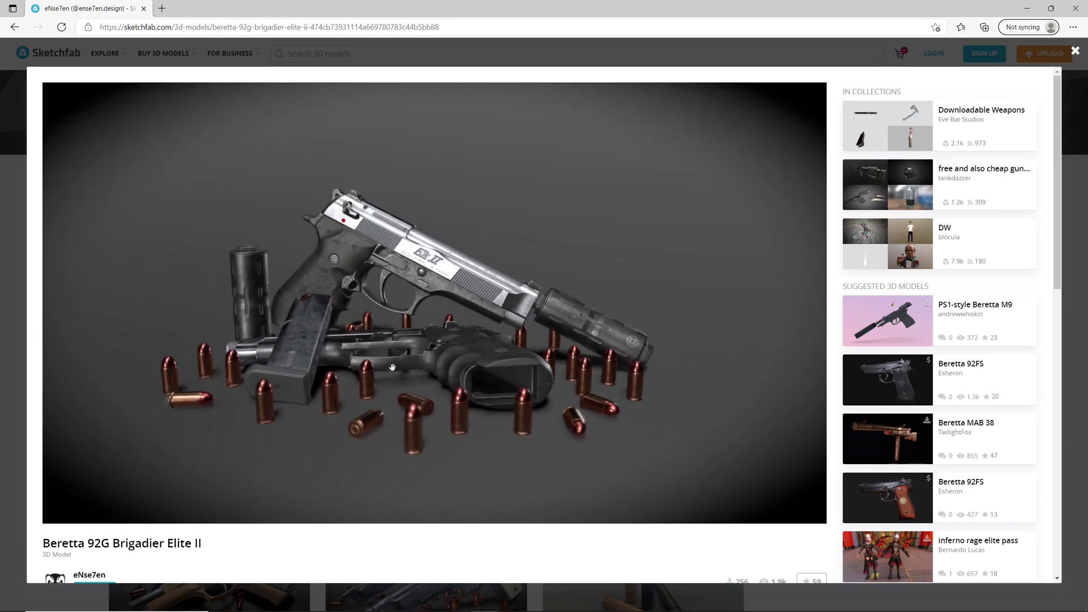
pyautogui.scroll(-5, 196, 358)
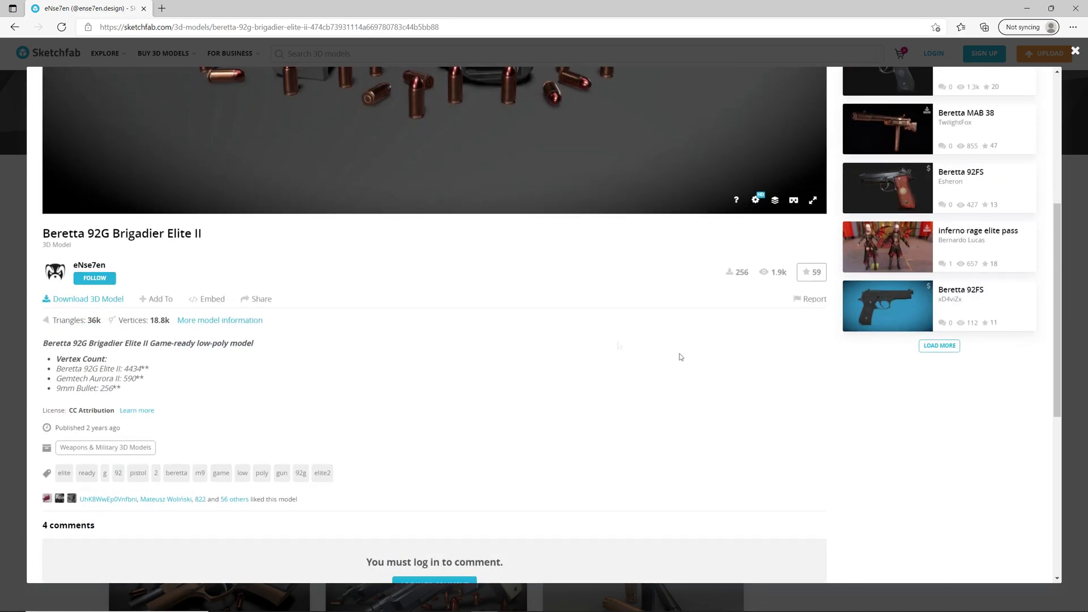
pyautogui.scroll(5, 616, 344)
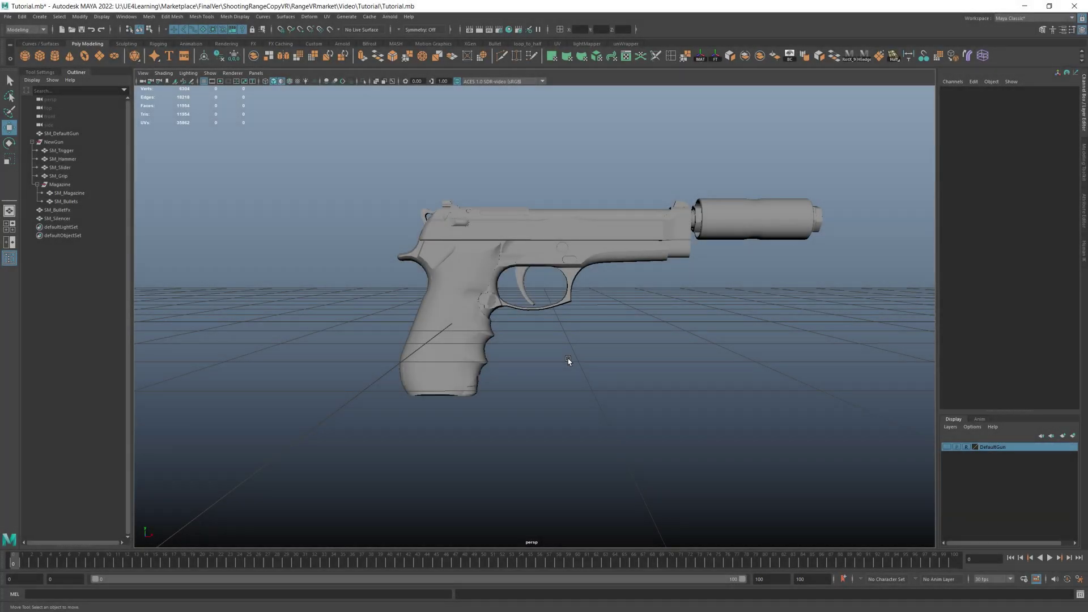
# - Switch to Maya, try moving the gun's trigger and hammer as separate parts, and undo the moves
pyautogui.moveTo(576, 344)
pyautogui.keyDown('alt'); pyautogui.mouseDown()
pyautogui.moveTo(539, 354)
pyautogui.moveTo(576, 359)
pyautogui.mouseUp(); pyautogui.keyUp('alt')
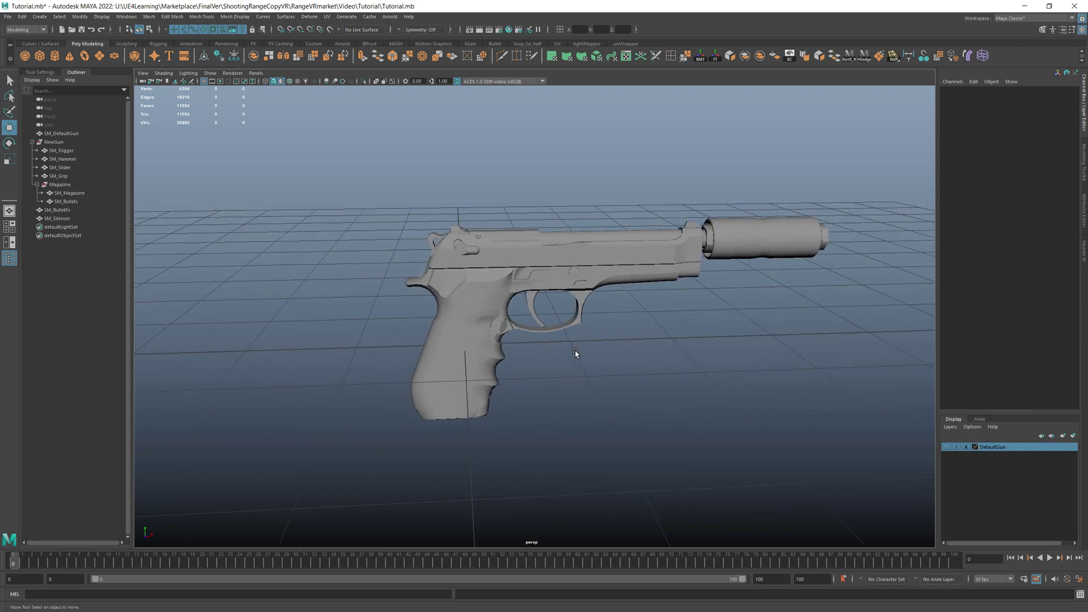
pyautogui.click(75, 151)
pyautogui.hotkey('ctrl', 'z')
pyautogui.click(62, 160)
pyautogui.moveTo(487, 260); pyautogui.dragTo(434, 261)
pyautogui.hotkey('ctrl', 'z')
# - Try moving SM_Slider and SM_Grip as separate meshes along the gun's length, undoing each move
pyautogui.click(63, 167)
pyautogui.moveTo(610, 254); pyautogui.dragTo(550, 255)
pyautogui.hotkey('ctrl', 'z')
pyautogui.click(59, 176)
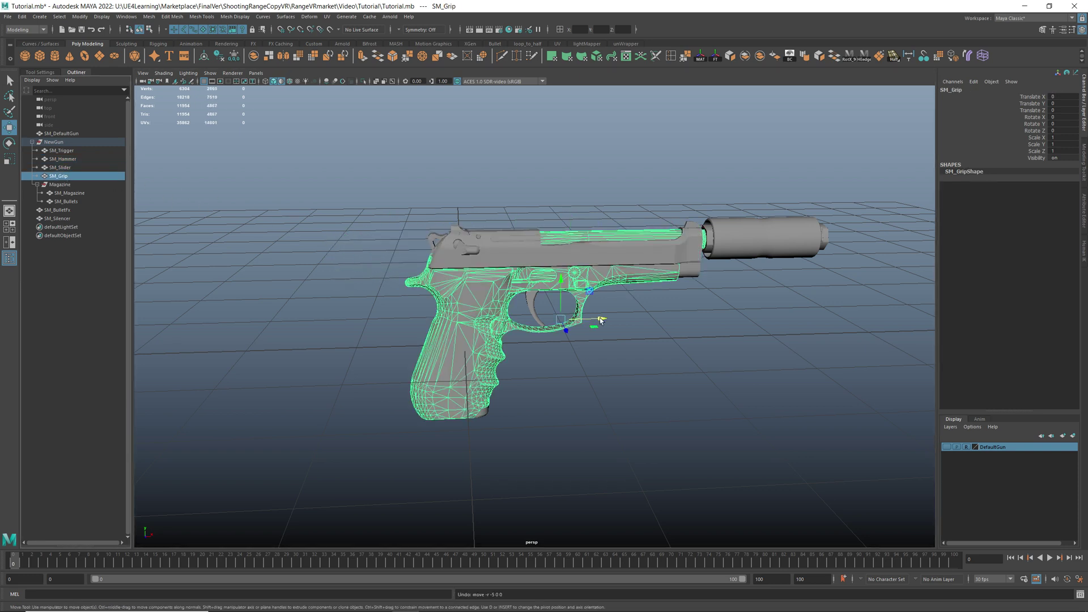
pyautogui.moveTo(602, 321); pyautogui.dragTo(502, 325)
pyautogui.hotkey('ctrl', 'z')
# - Try pulling SM_Magazine and SM_Bullets down out of the grip, undoing each move
pyautogui.click(69, 193)
pyautogui.moveTo(461, 290); pyautogui.dragTo(434, 390)
pyautogui.hotkey('ctrl', 'z')
pyautogui.click(66, 202)
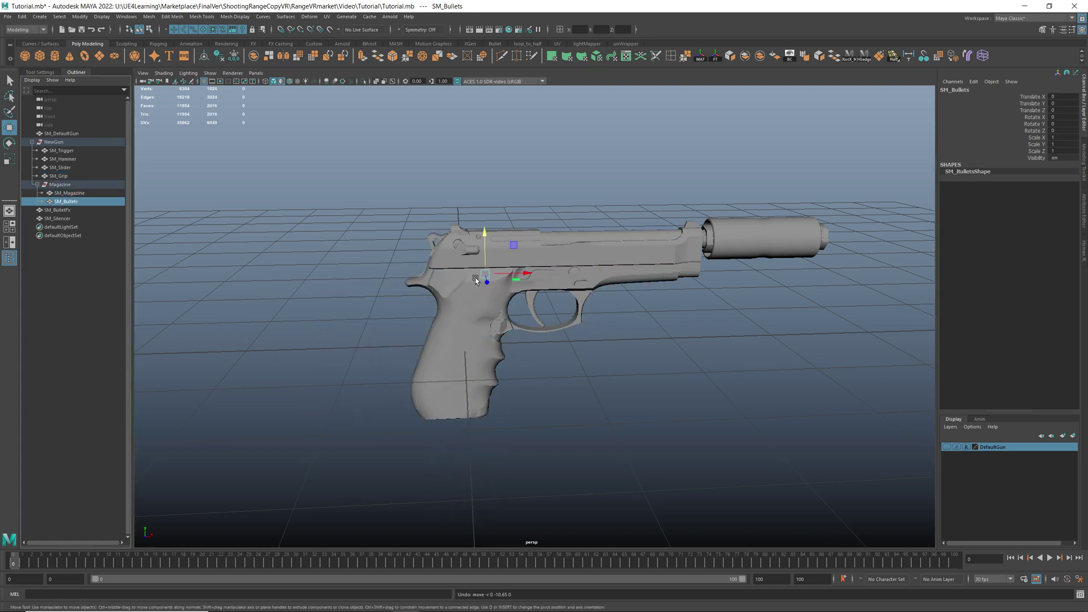
pyautogui.moveTo(491, 249); pyautogui.dragTo(506, 398)
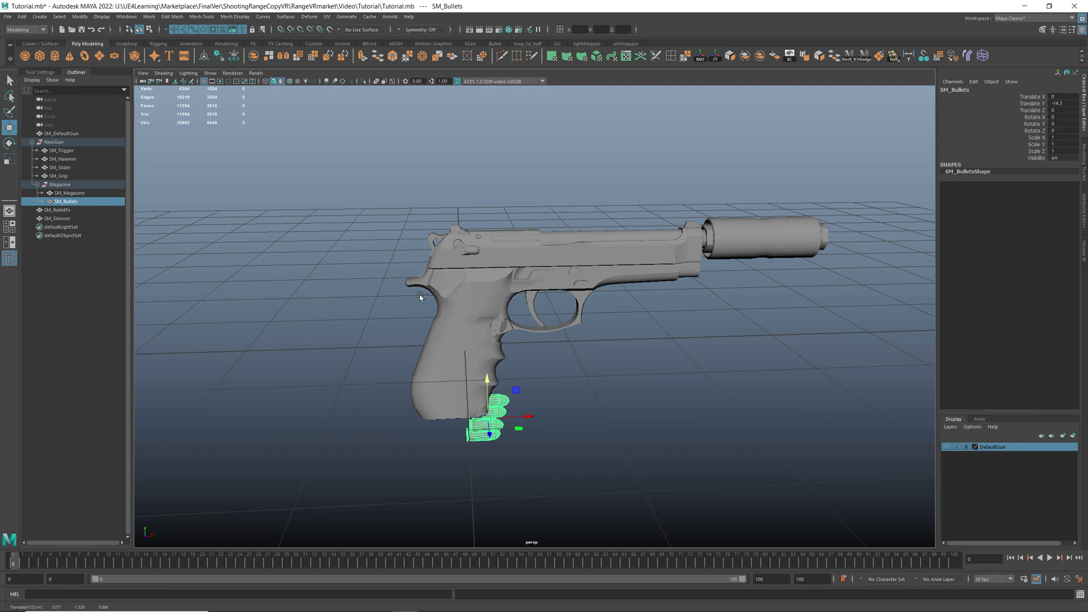
pyautogui.hotkey('ctrl', 'z')
pyautogui.hotkey('ctrl', 'z')
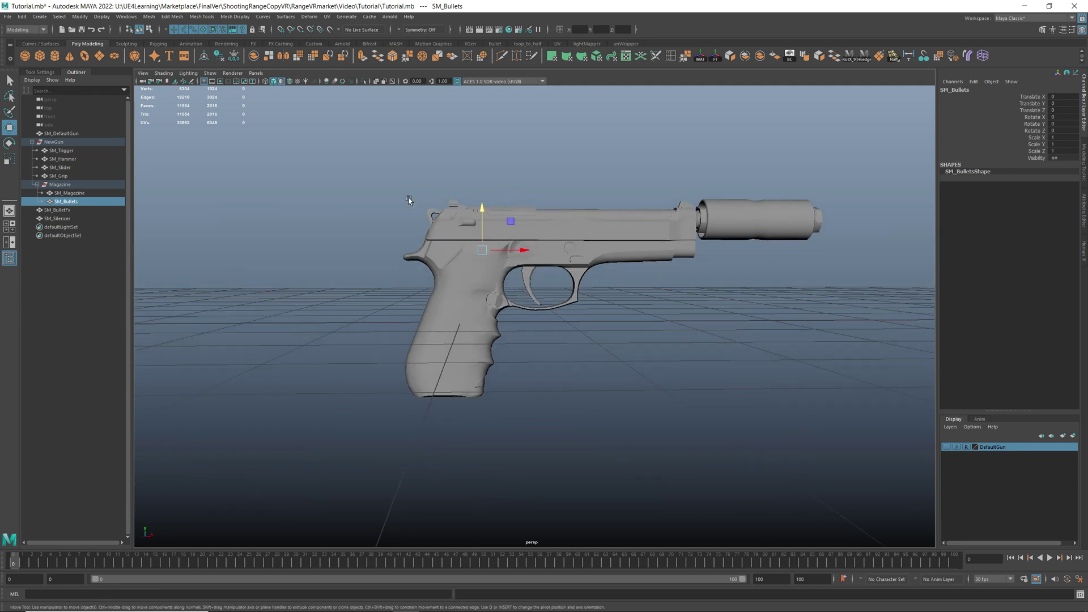
# - Show the DefaultGun layer and display the overlapping guns in a full-size wireframe front view
pyautogui.keyDown('alt'); pyautogui.moveTo(533, 180); pyautogui.dragTo(528, 182); pyautogui.keyUp('alt')
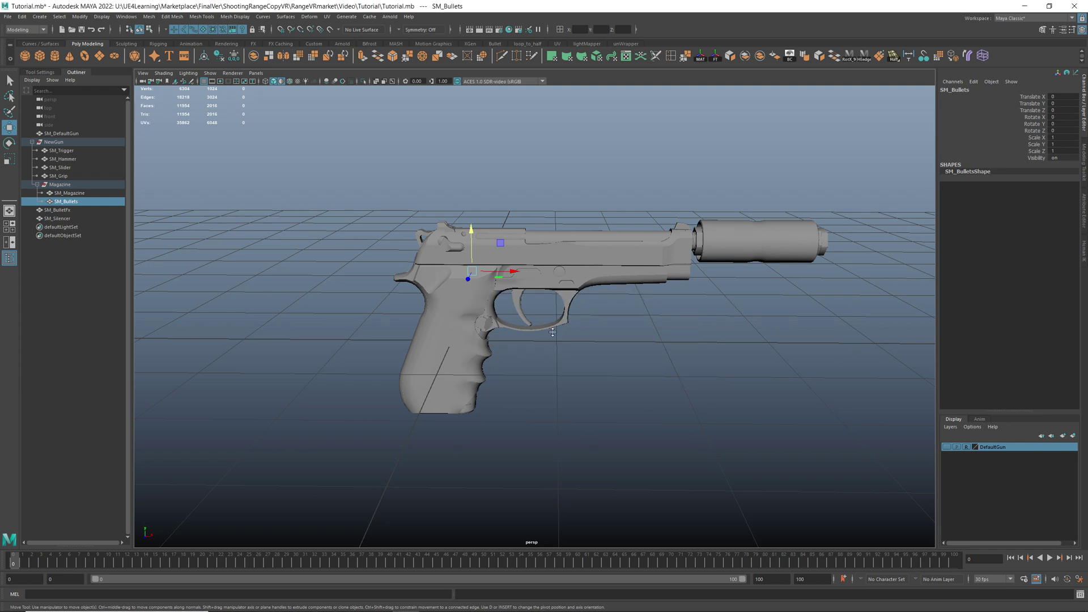
pyautogui.press('space')
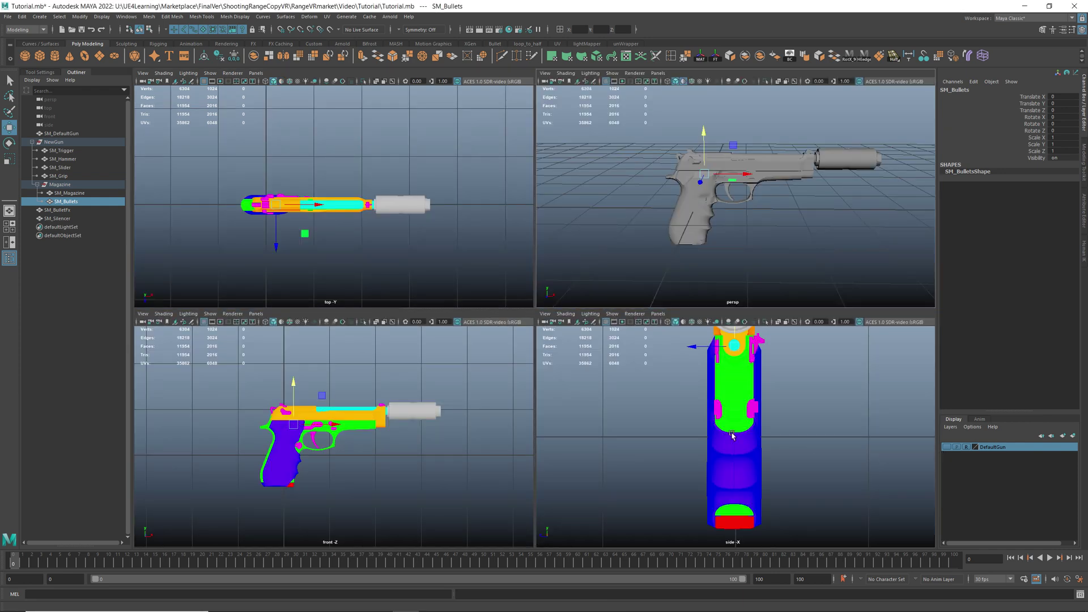
pyautogui.click(955, 449)
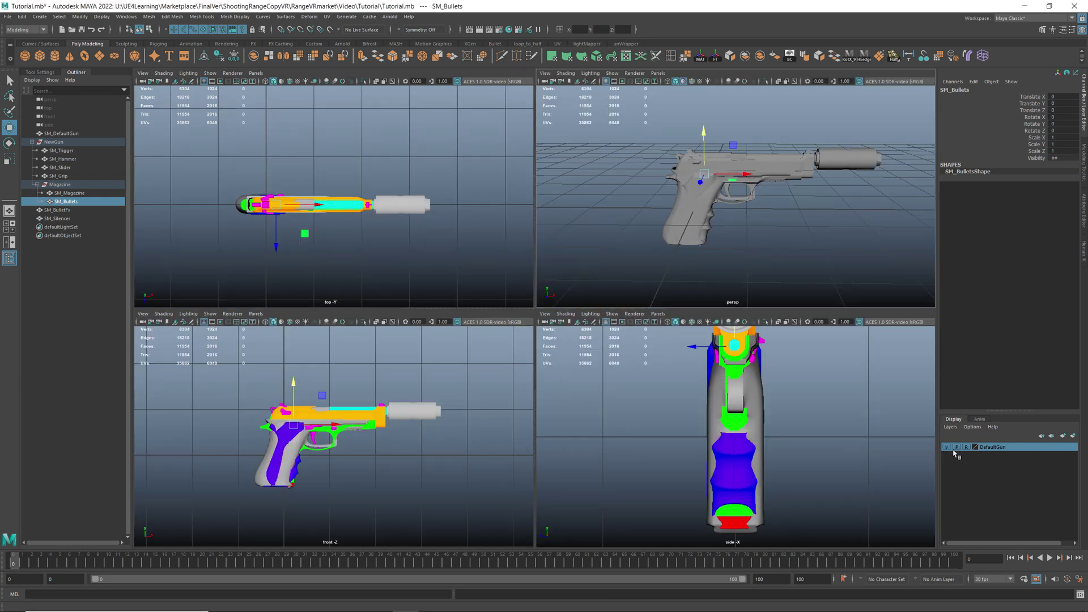
pyautogui.click(361, 467)
pyautogui.press('4')
pyautogui.press('space')
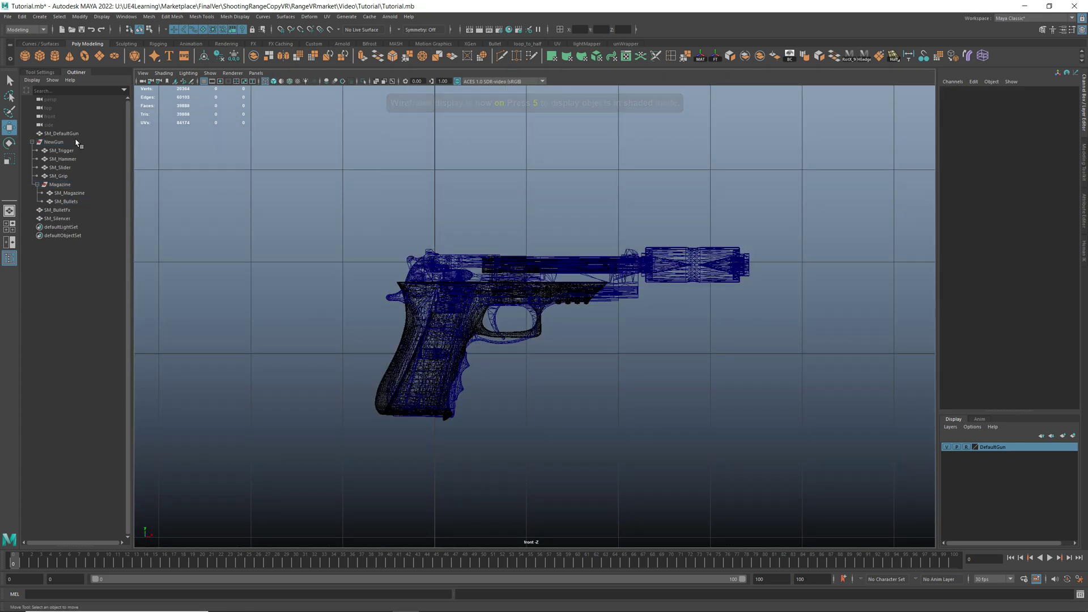
# - Try moving SM_DefaultGun vertically against the new gun, undo the move, and hide the DefaultGun layer
pyautogui.click(61, 133)
pyautogui.moveTo(441, 326)
pyautogui.mouseDown()
pyautogui.moveTo(443, 352)
pyautogui.moveTo(442, 324)
pyautogui.mouseUp()
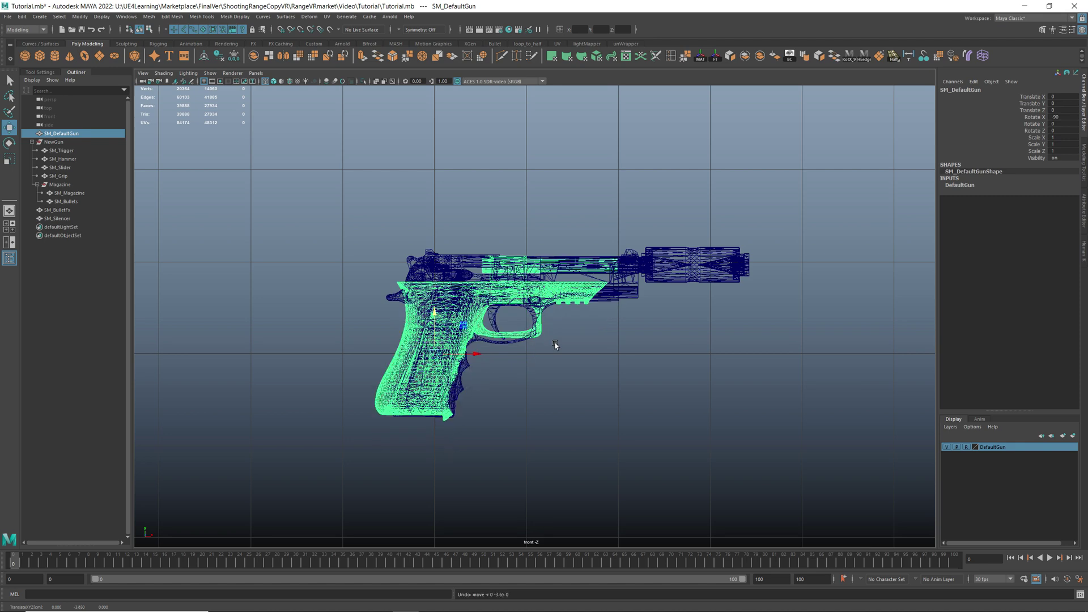
pyautogui.press('space')
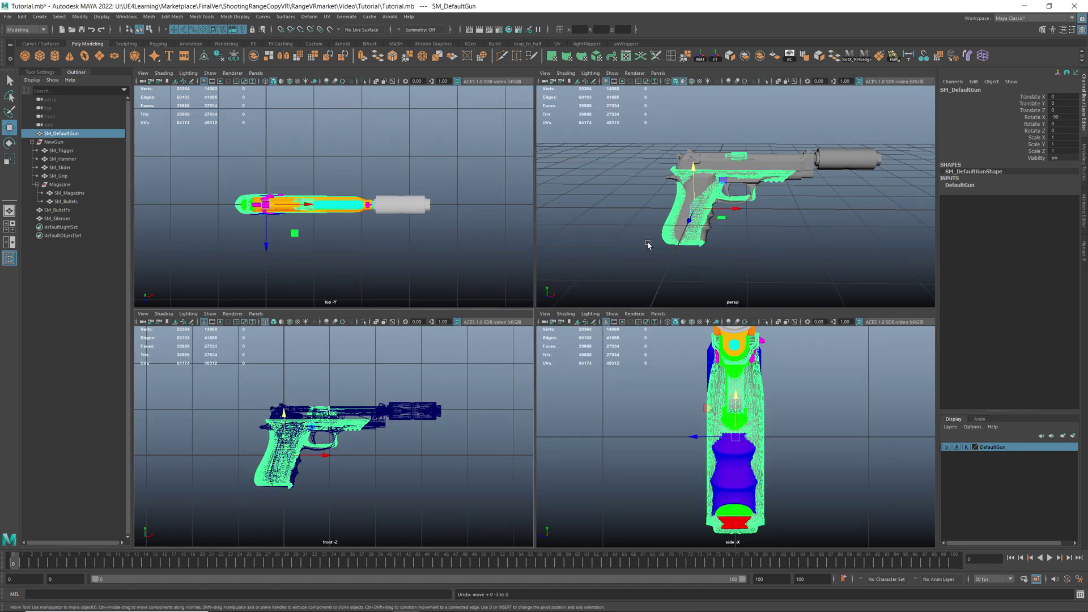
pyautogui.click(947, 448)
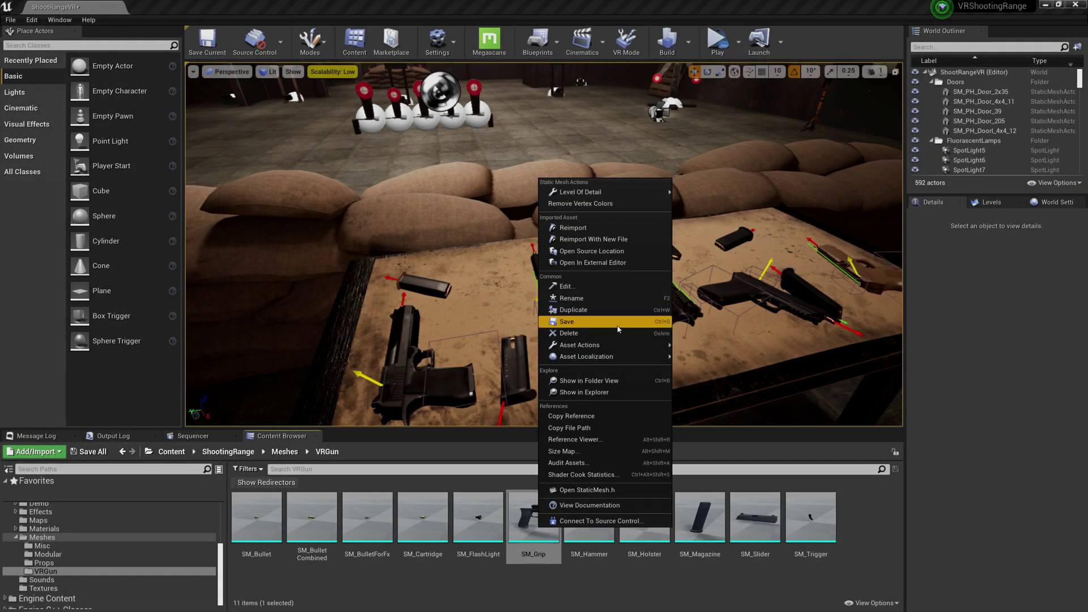
# - Export the SM_Grip static mesh from Unreal Editor as an FBX file with the default export options
pyautogui.moveTo(617, 344)
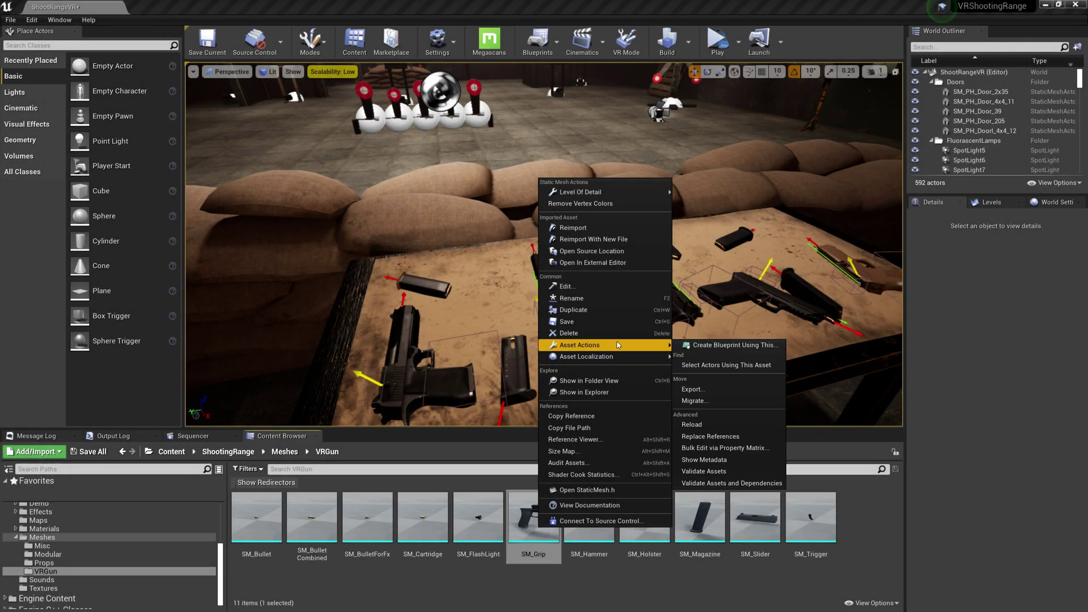
pyautogui.click(746, 390)
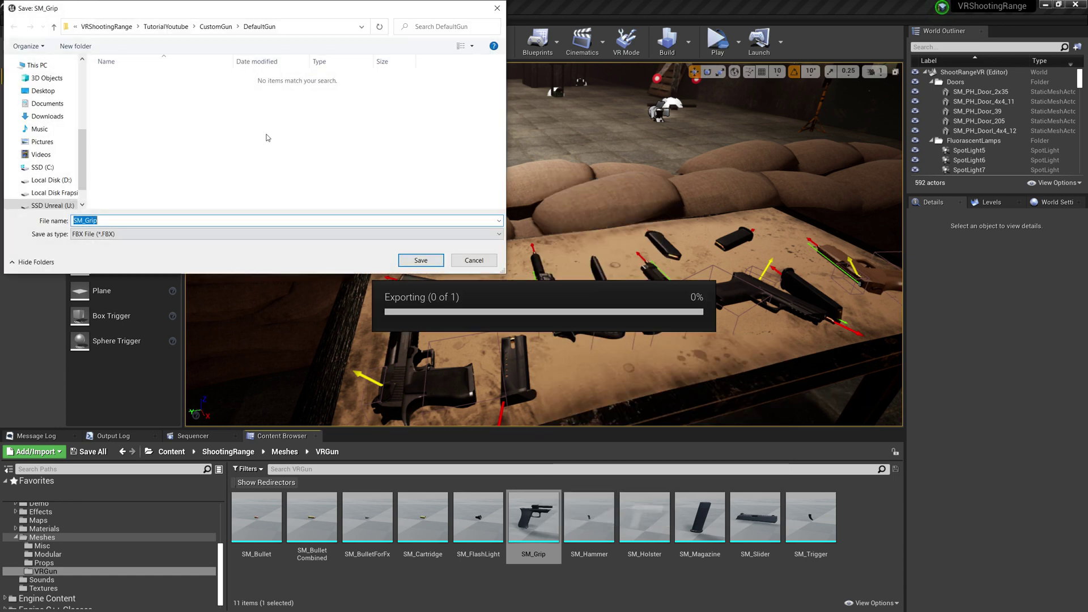
pyautogui.click(216, 27)
pyautogui.click(125, 89)
pyautogui.click(421, 260)
pyautogui.click(421, 260)
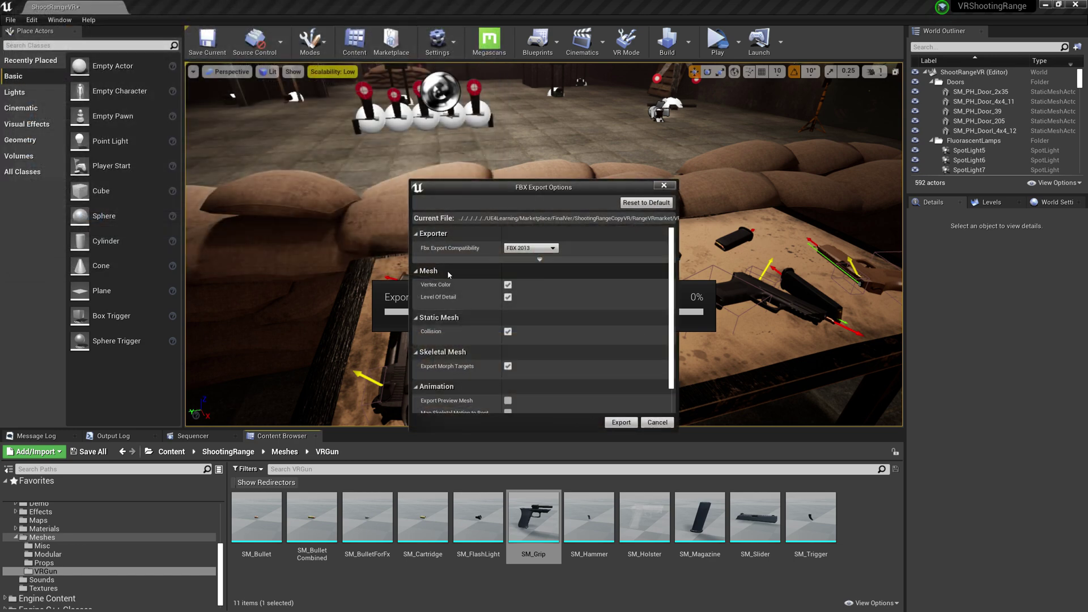
pyautogui.click(621, 422)
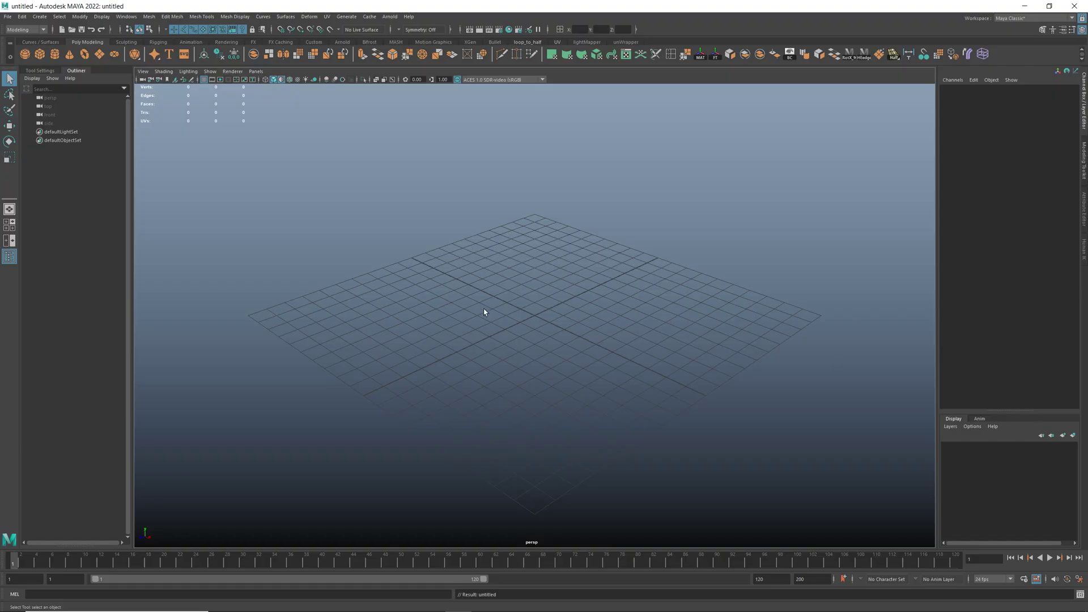
# - Import 92G Elite II Scene.fbx and the exported SM_Grip FBX into an empty Maya scene
pyautogui.click(7, 16)
pyautogui.click(33, 111)
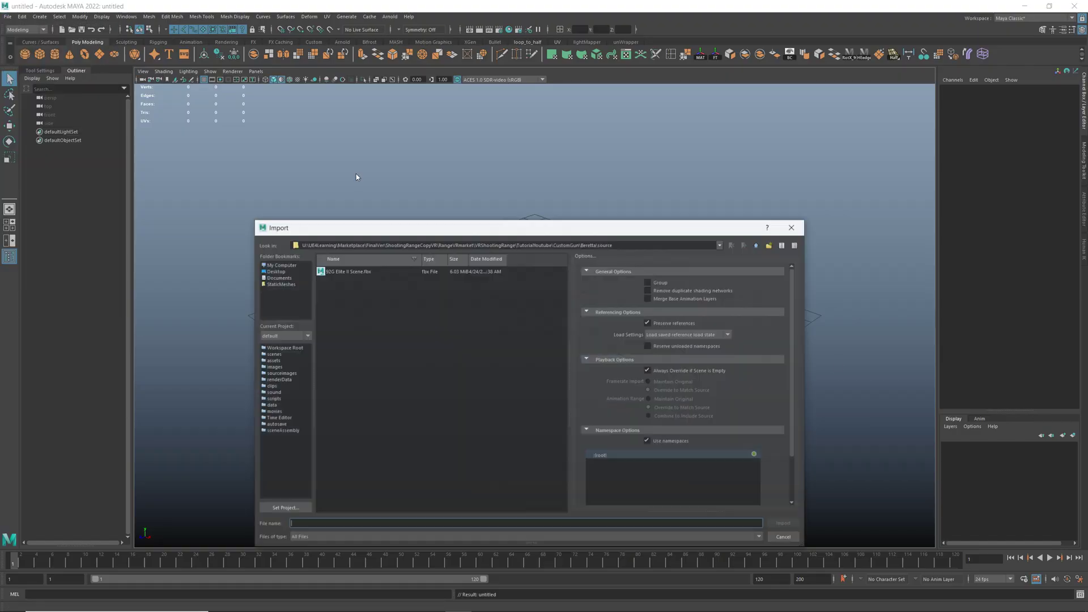
pyautogui.doubleClick(378, 275)
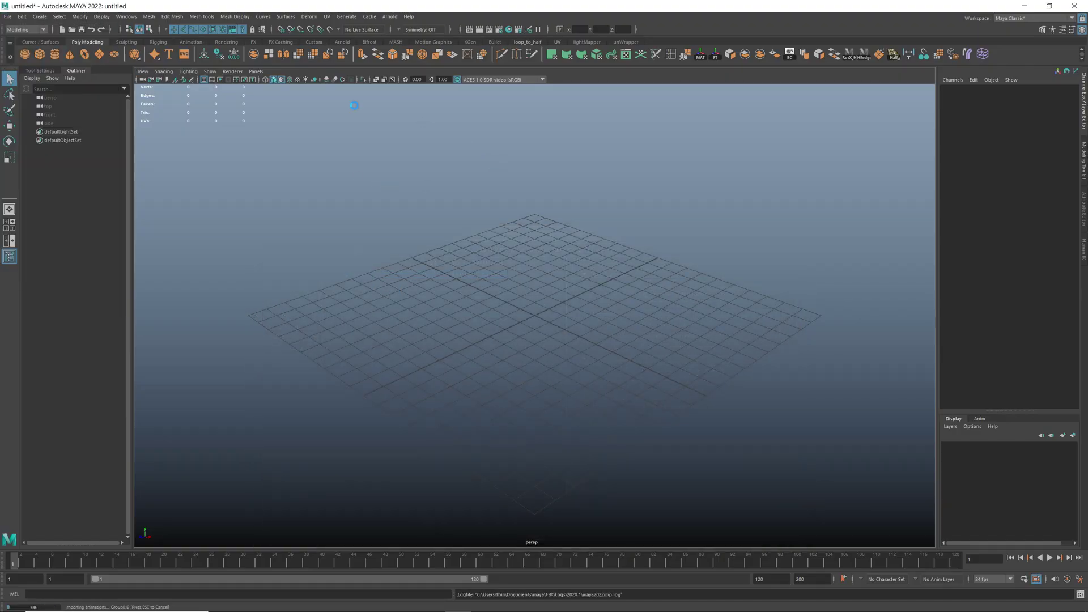
pyautogui.click(7, 17)
pyautogui.click(33, 112)
pyautogui.doubleClick(347, 271)
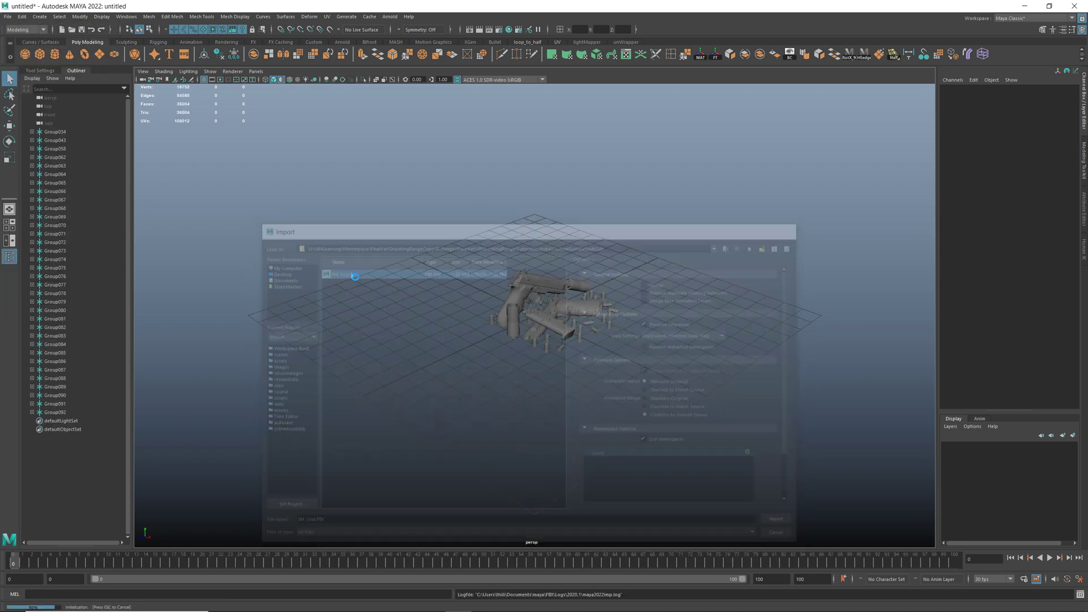
# - Delete the UCX_SM_Grip collision mesh that came with the imported grip
pyautogui.keyDown('alt'); pyautogui.moveTo(653, 346); pyautogui.dragTo(581, 328); pyautogui.keyUp('alt')
pyautogui.scroll(5, 581, 328)
pyautogui.click(593, 286)
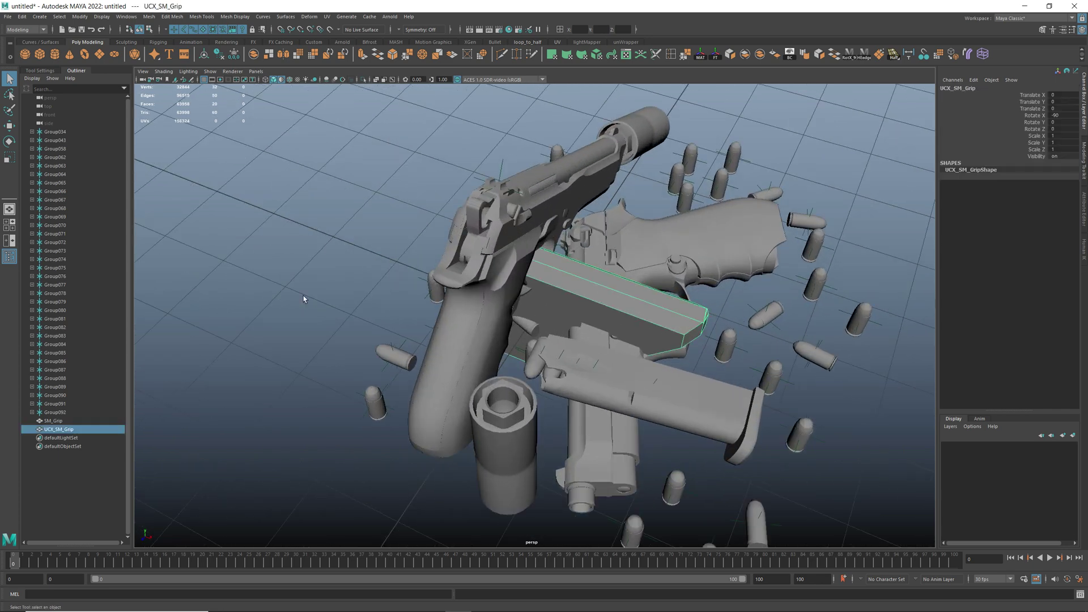
pyautogui.press('Delete')
# - Put SM_Grip on a new display layer named DefaultGun
pyautogui.click(54, 421)
pyautogui.keyDown('alt'); pyautogui.moveTo(442, 368); pyautogui.dragTo(420, 337); pyautogui.keyUp('alt')
pyautogui.scroll(4, 538, 354)
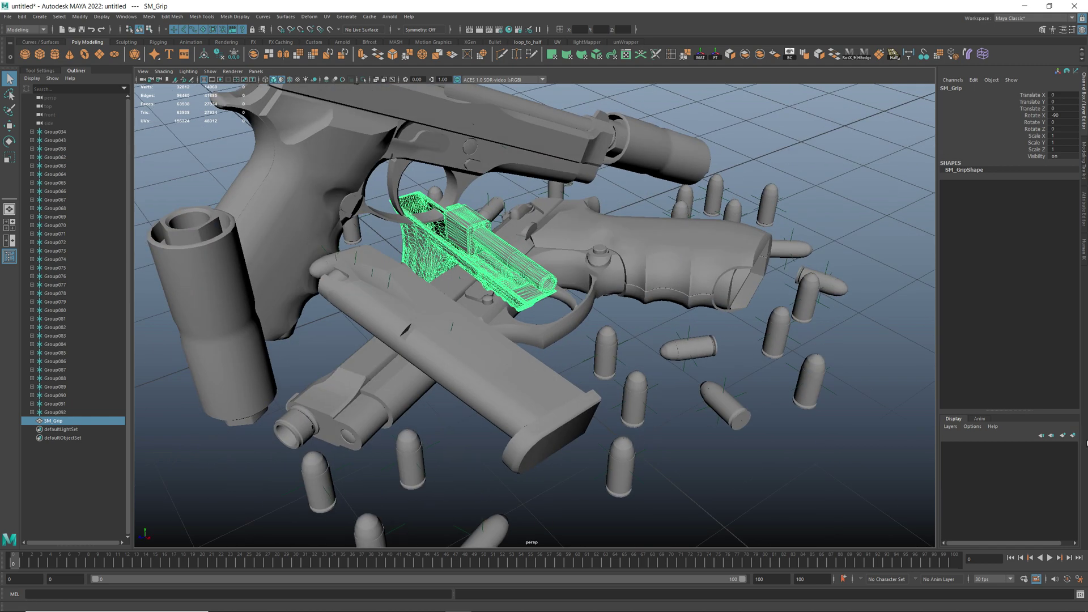
pyautogui.click(1073, 436)
pyautogui.doubleClick(989, 448)
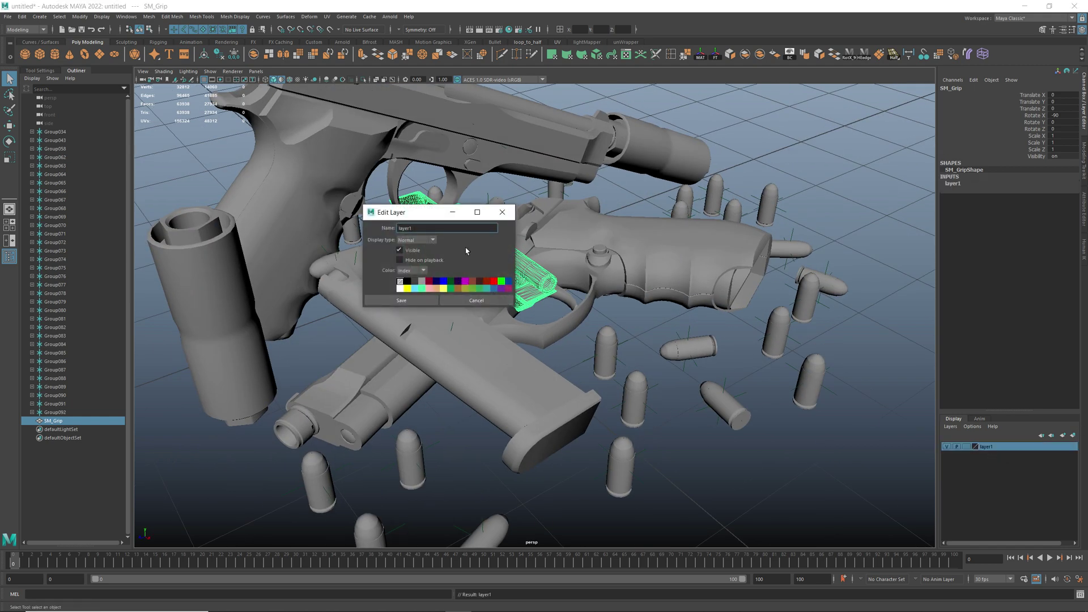
pyautogui.write('DefaultGun')
pyautogui.click(401, 300)
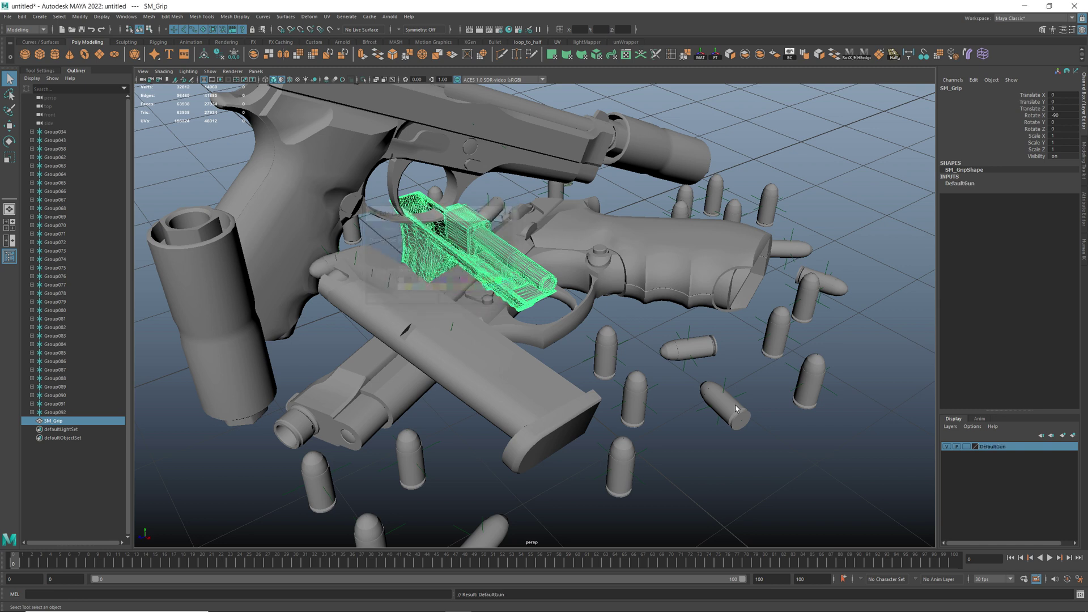
# - Set the DefaultGun layer's display type to Reference and hide the layer
pyautogui.click(967, 447)
pyautogui.doubleClick(973, 451)
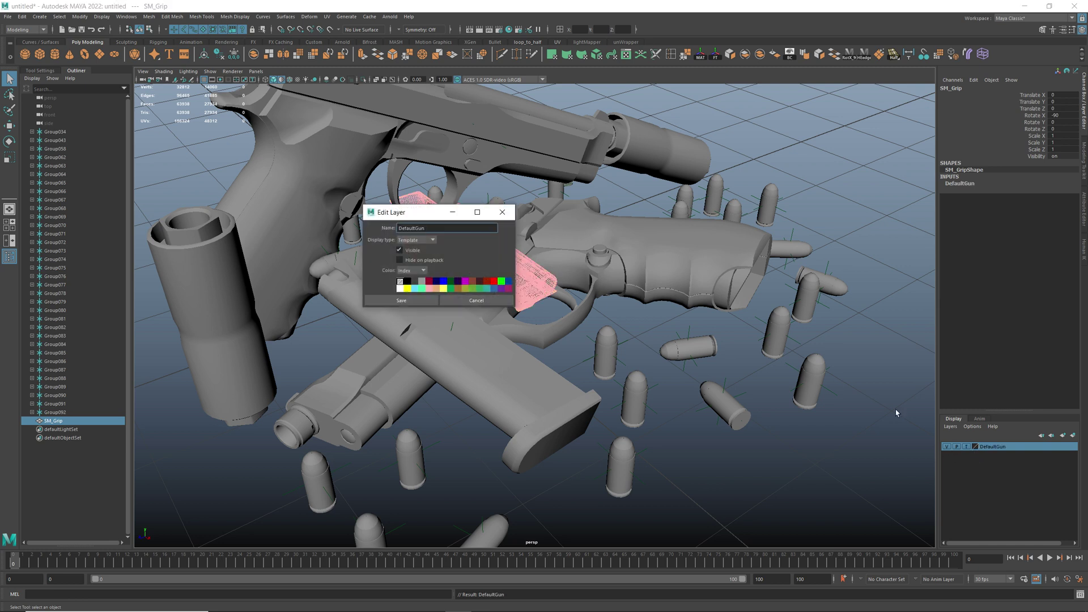
pyautogui.click(476, 300)
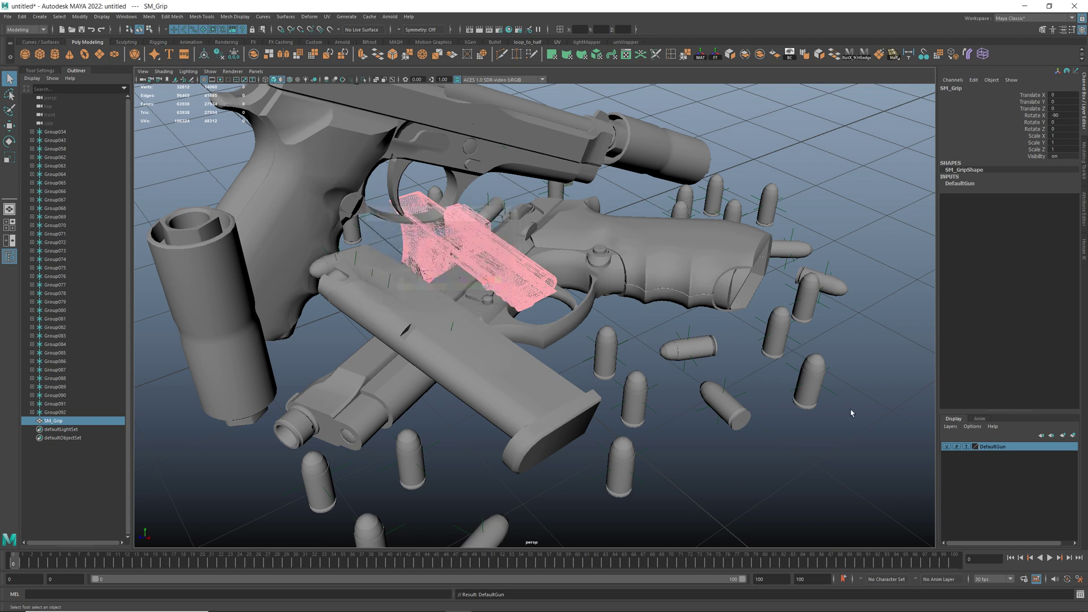
pyautogui.click(967, 448)
pyautogui.keyDown('alt'); pyautogui.moveTo(806, 359); pyautogui.dragTo(774, 279); pyautogui.keyUp('alt')
pyautogui.click(947, 446)
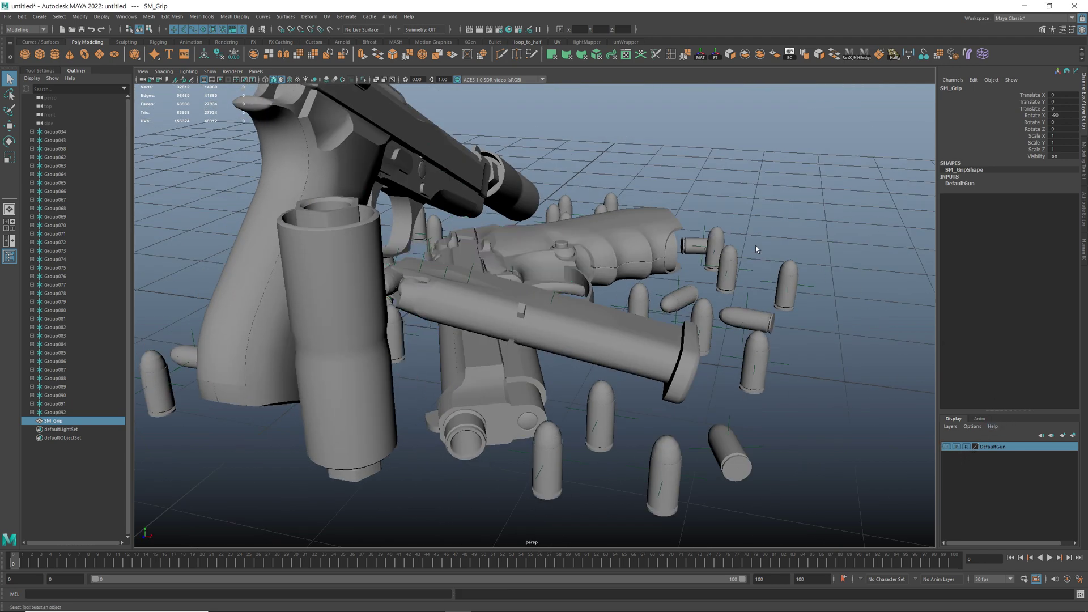
# - Delete the bulk of the scattered bullet groups, working upward through the list from Group092
pyautogui.click(761, 255)
pyautogui.keyDown('alt'); pyautogui.moveTo(761, 255); pyautogui.dragTo(608, 263, button='right'); pyautogui.keyUp('alt')
pyautogui.keyDown('alt'); pyautogui.moveTo(609, 263); pyautogui.dragTo(515, 286); pyautogui.keyUp('alt')
pyautogui.scroll(3, 490, 384)
pyautogui.click(71, 412)
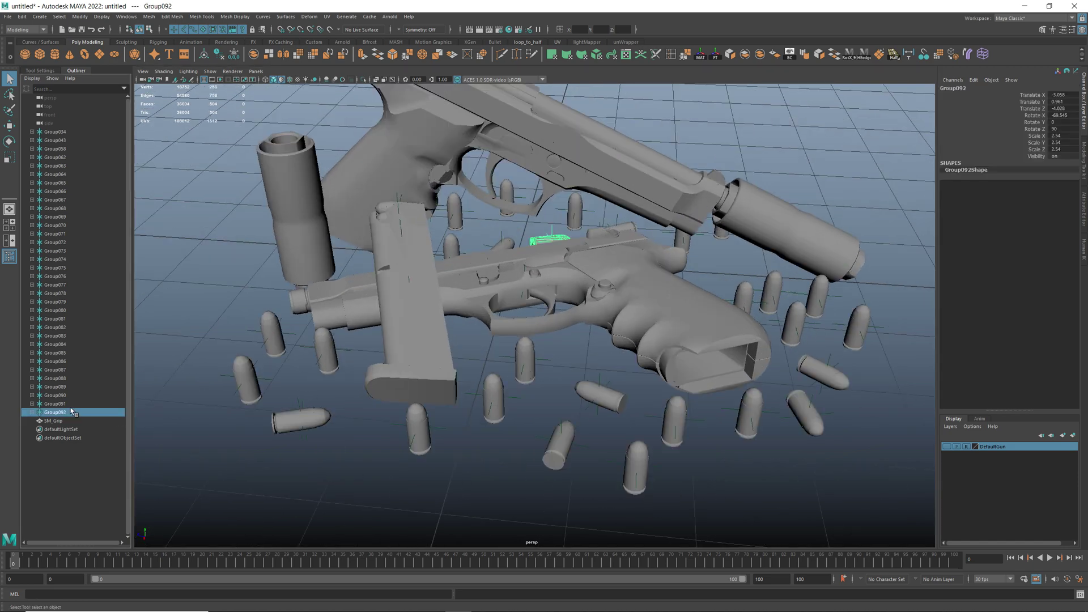
pyautogui.scroll(-5, 464, 349)
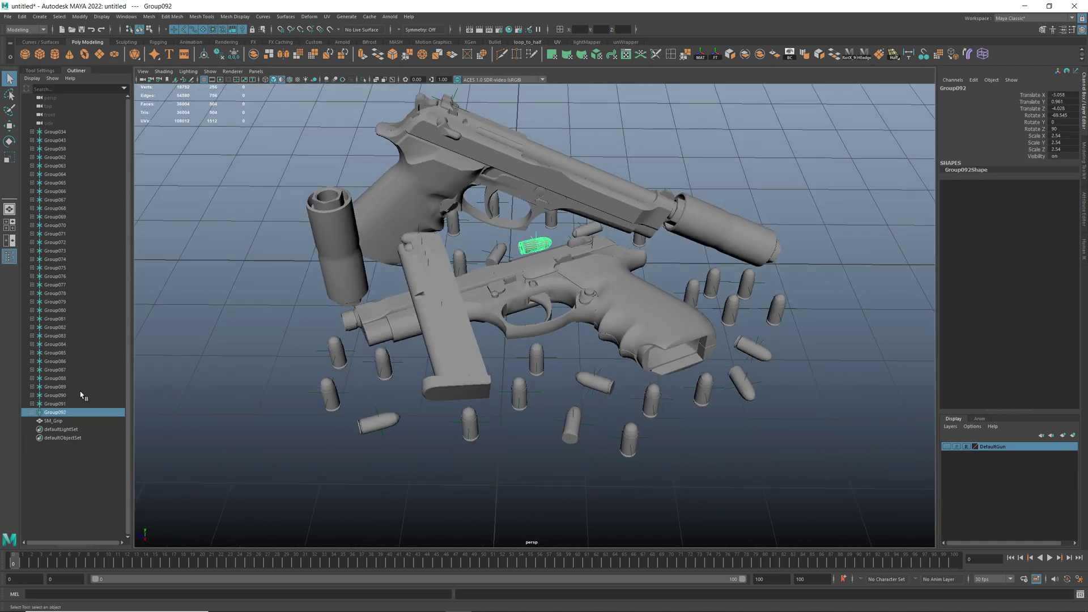
pyautogui.keyDown('shift'); pyautogui.click(81, 353); pyautogui.keyUp('shift')
pyautogui.keyDown('shift'); pyautogui.moveTo(81, 365); pyautogui.dragTo(80, 219); pyautogui.keyUp('shift')
pyautogui.press('Delete')
pyautogui.press('Delete')
# - Delete the next surplus bullets one at a time, up through Group066, Group065 and Group064
pyautogui.click(82, 209)
pyautogui.press('Delete')
pyautogui.click(81, 199)
pyautogui.press('Delete')
pyautogui.click(80, 192)
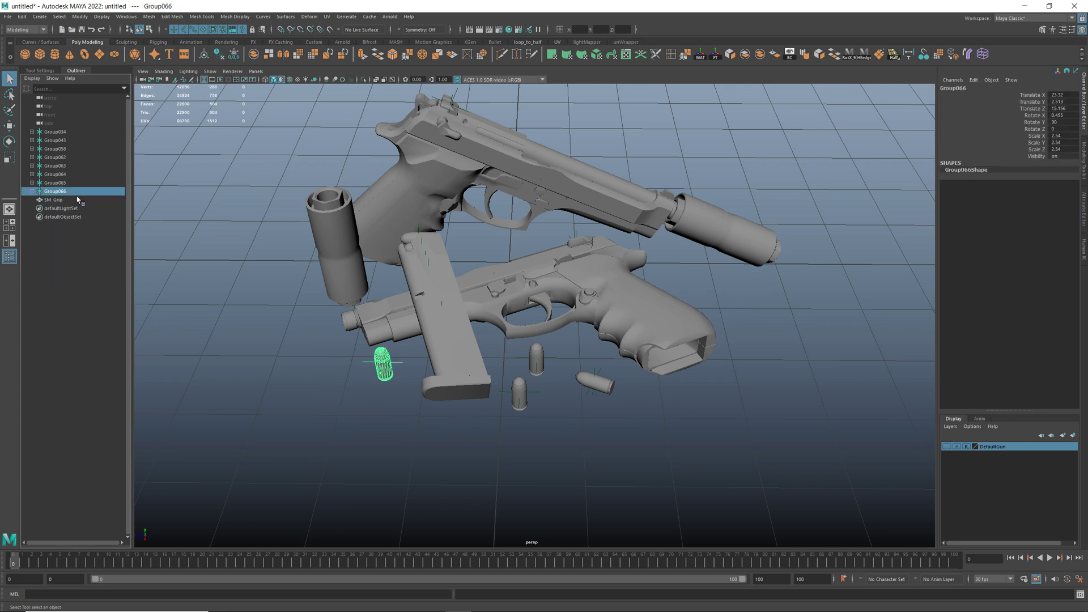
pyautogui.press('Delete')
pyautogui.click(72, 183)
pyautogui.press('Delete')
pyautogui.click(73, 175)
pyautogui.press('Delete')
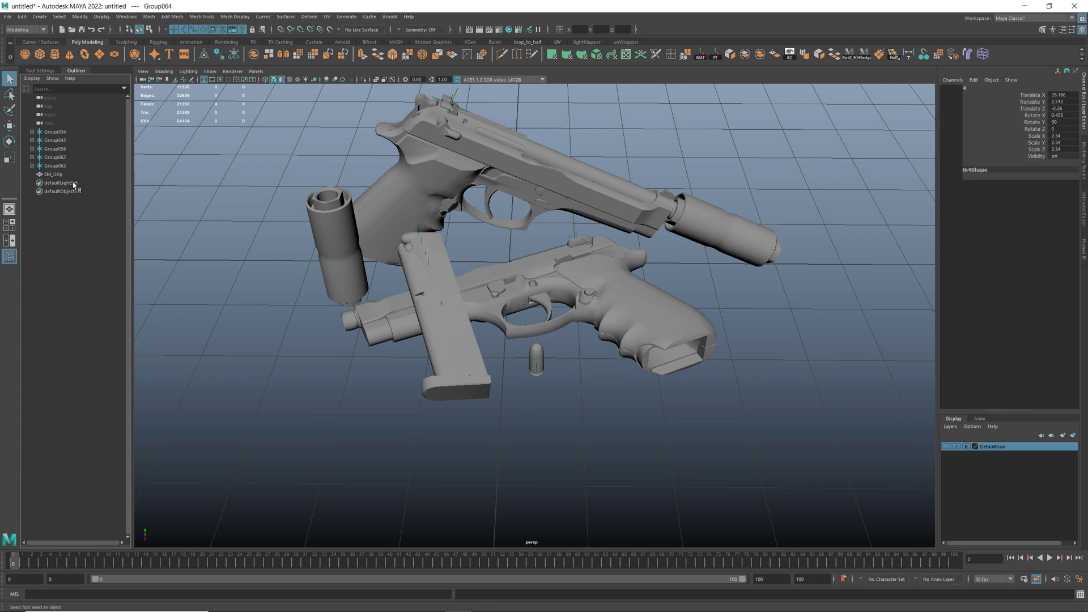
# - Delete the pistol lying on the ground and the last loose bullet, and select the separate silencer
pyautogui.click(68, 165)
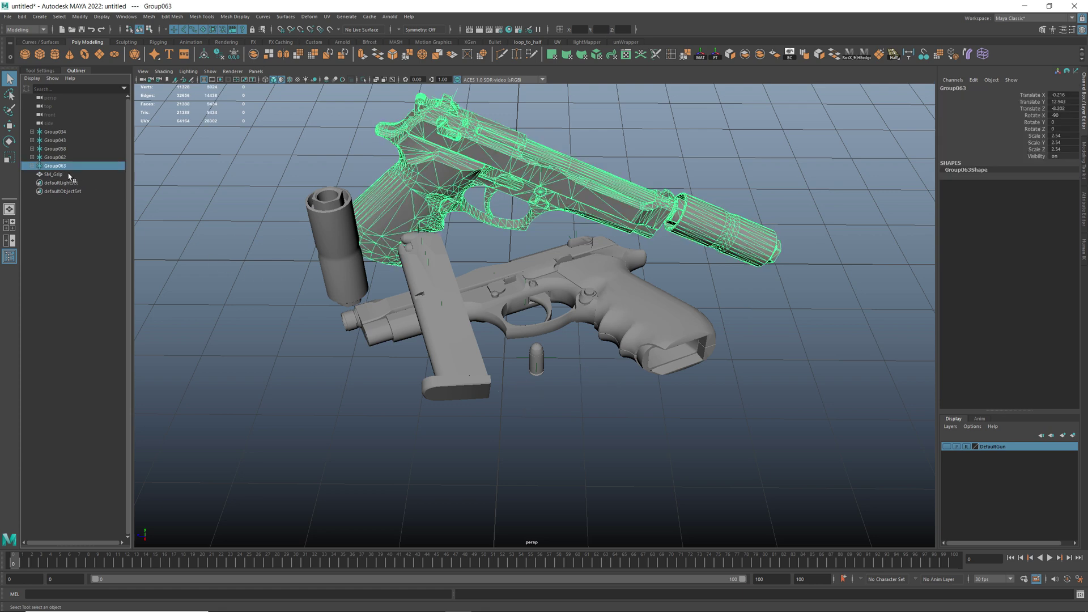
pyautogui.click(70, 159)
pyautogui.press('Delete')
pyautogui.click(73, 148)
pyautogui.press('Delete')
pyautogui.click(318, 241)
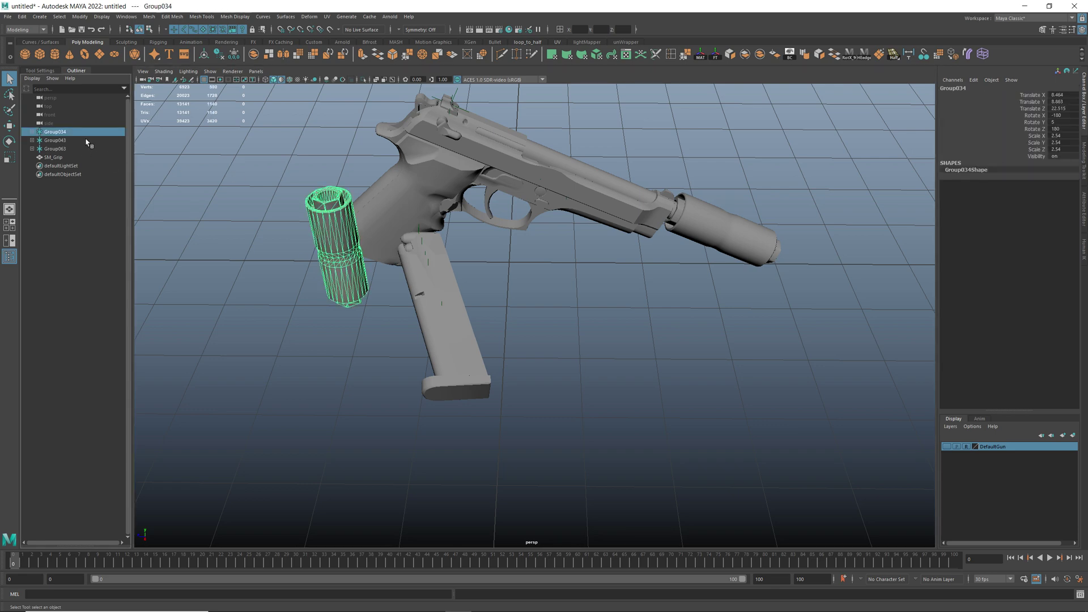
# - Delete the separate silencer and the magazine inserted in the pistol's grip, Group029
pyautogui.press('Delete')
pyautogui.keyDown('alt'); pyautogui.moveTo(406, 273); pyautogui.dragTo(494, 391, button='middle'); pyautogui.keyUp('alt')
pyautogui.keyDown('alt'); pyautogui.moveTo(495, 391); pyautogui.dragTo(636, 314); pyautogui.keyUp('alt')
pyautogui.click(548, 341)
pyautogui.click(32, 141)
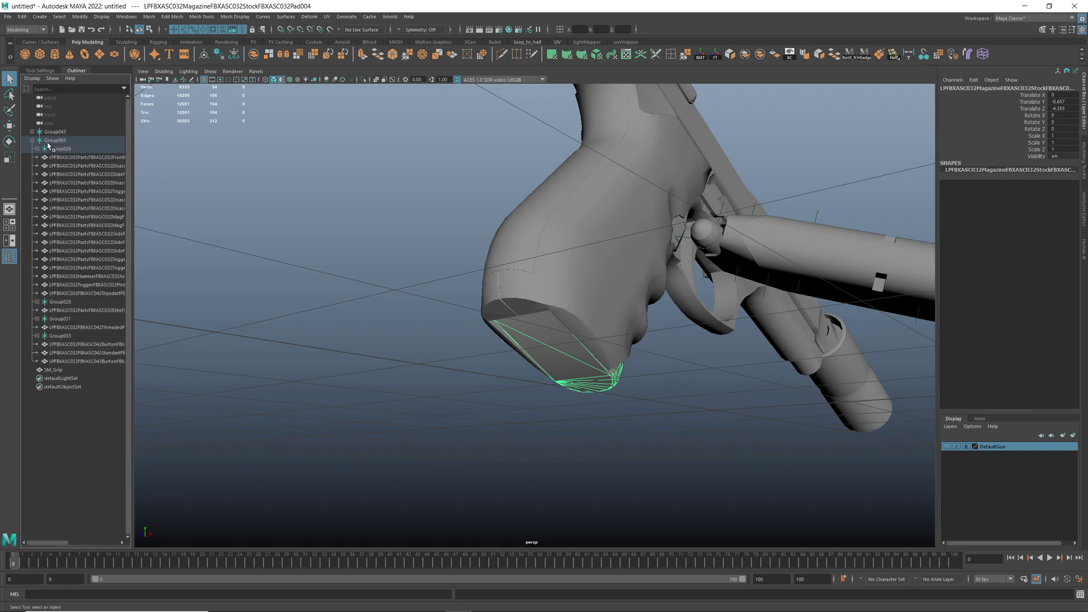
pyautogui.click(56, 140)
pyautogui.click(64, 150)
pyautogui.keyDown('alt'); pyautogui.moveTo(363, 269); pyautogui.dragTo(481, 321); pyautogui.keyUp('alt')
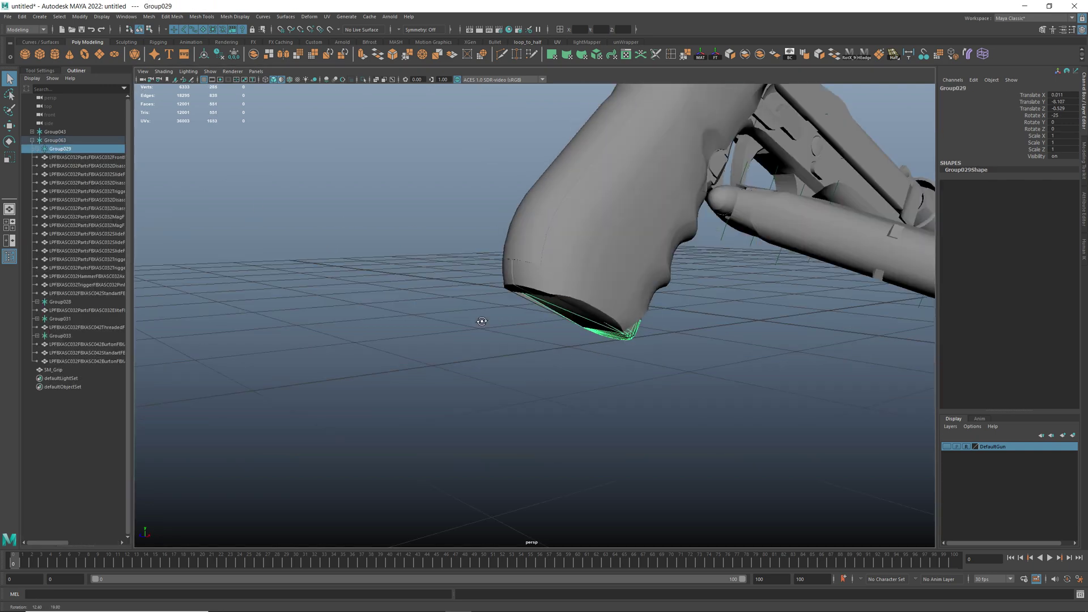
pyautogui.scroll(-4, 641, 254)
pyautogui.press('w')
pyautogui.moveTo(620, 196); pyautogui.dragTo(634, 432)
pyautogui.press('Delete')
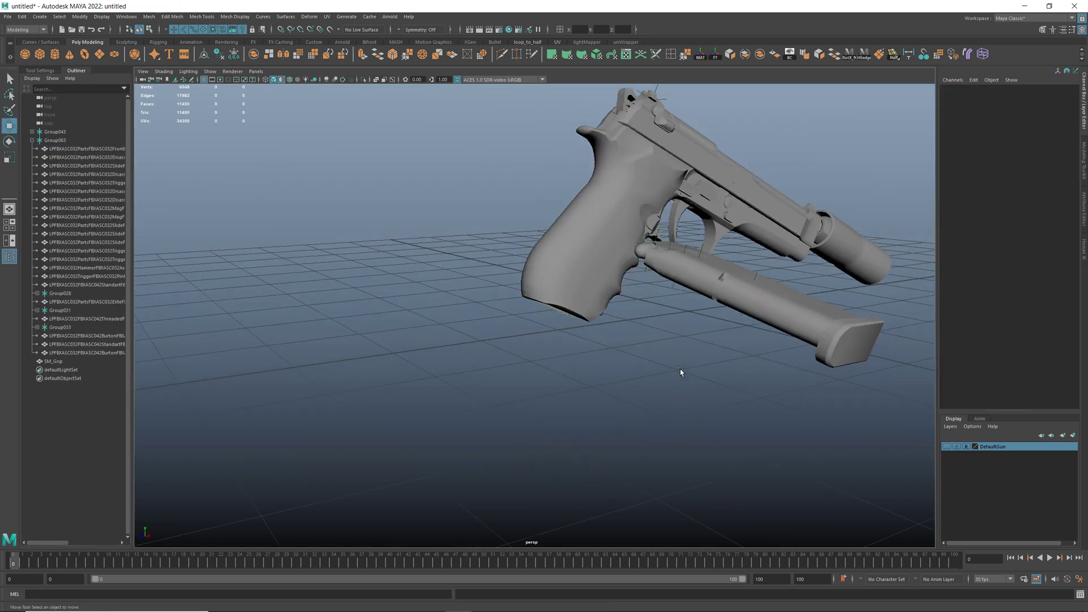
# - Select the whole loose magazine group, Group043, and move it away from the pistol into clear space
pyautogui.click(714, 309)
pyautogui.keyDown('alt'); pyautogui.moveTo(713, 309); pyautogui.dragTo(478, 397); pyautogui.keyUp('alt')
pyautogui.click(64, 135)
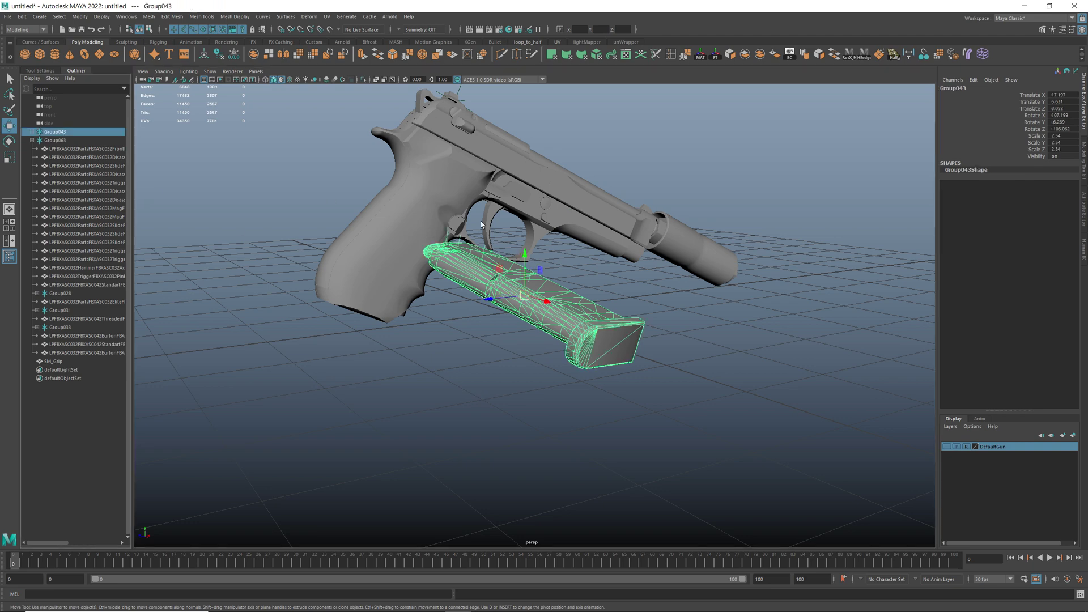
pyautogui.keyDown('alt'); pyautogui.moveTo(428, 218); pyautogui.dragTo(530, 236); pyautogui.keyUp('alt')
pyautogui.moveTo(596, 310); pyautogui.dragTo(721, 299)
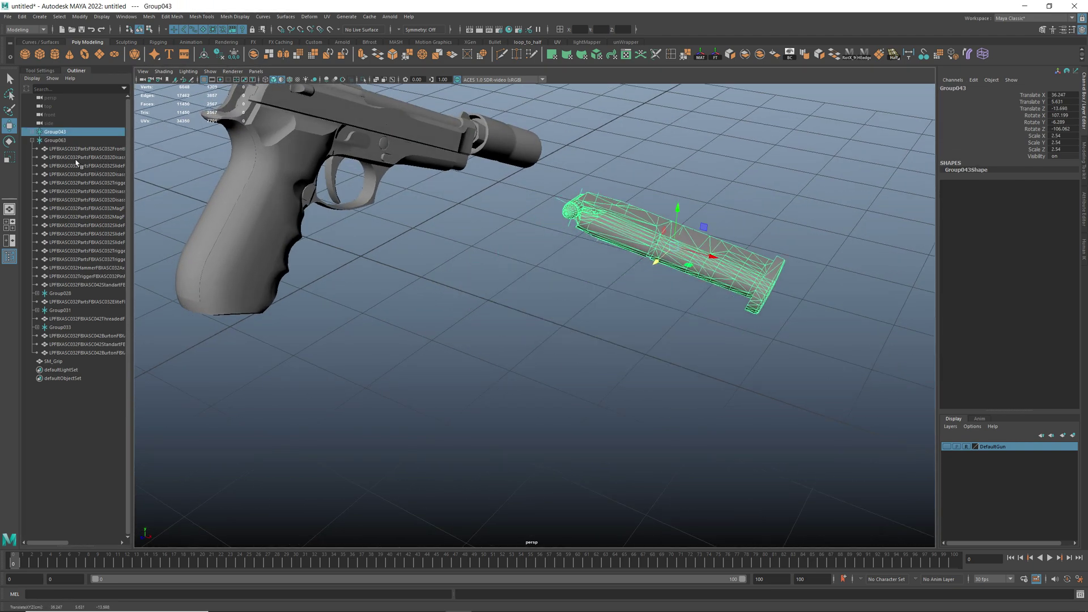
# - Examine which separate meshes and subgroups of Group043 make up the loose magazine and its bullets
pyautogui.click(33, 131)
pyautogui.keyDown('alt'); pyautogui.moveTo(470, 288); pyautogui.dragTo(449, 335); pyautogui.keyUp('alt')
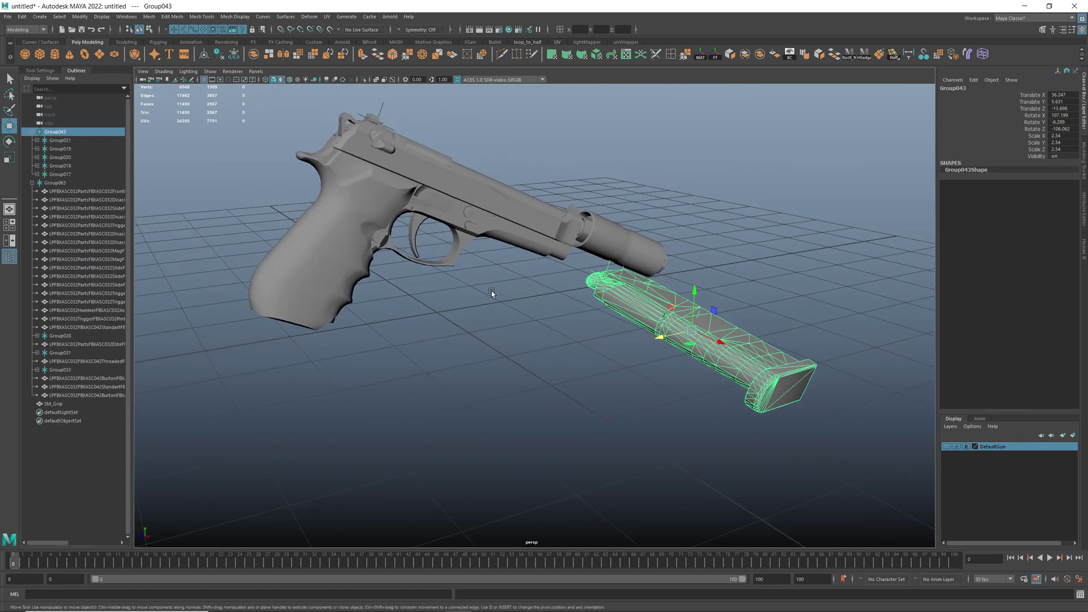
pyautogui.keyDown('alt'); pyautogui.moveTo(476, 276); pyautogui.dragTo(592, 369, button='middle'); pyautogui.keyUp('alt')
pyautogui.scroll(3, 589, 363)
pyautogui.click(549, 288)
pyautogui.keyDown('alt'); pyautogui.moveTo(627, 357); pyautogui.dragTo(600, 373); pyautogui.keyUp('alt')
pyautogui.click(779, 419)
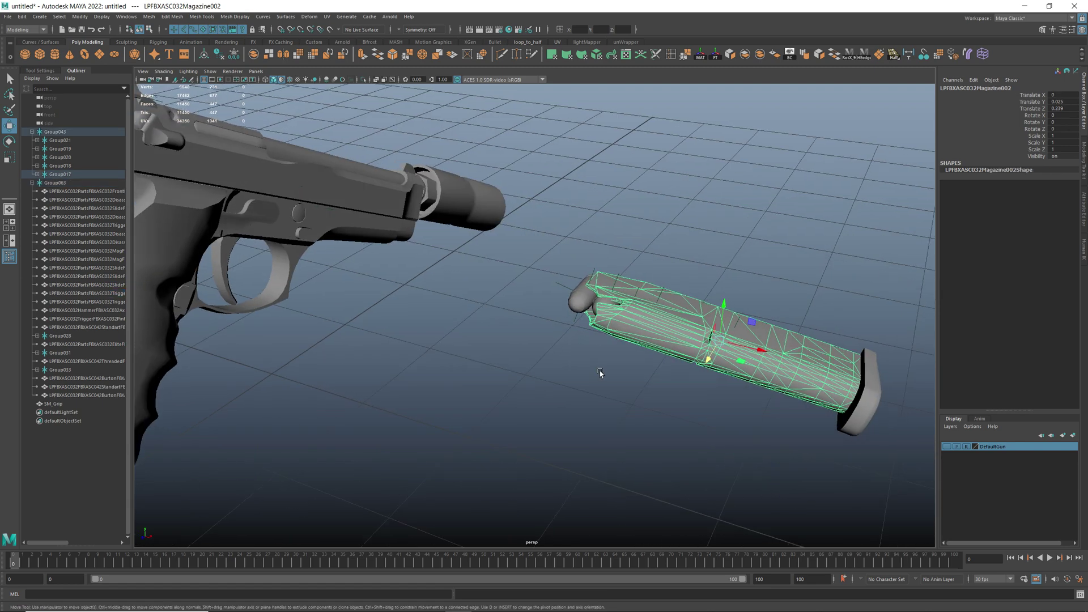
pyautogui.click(592, 301)
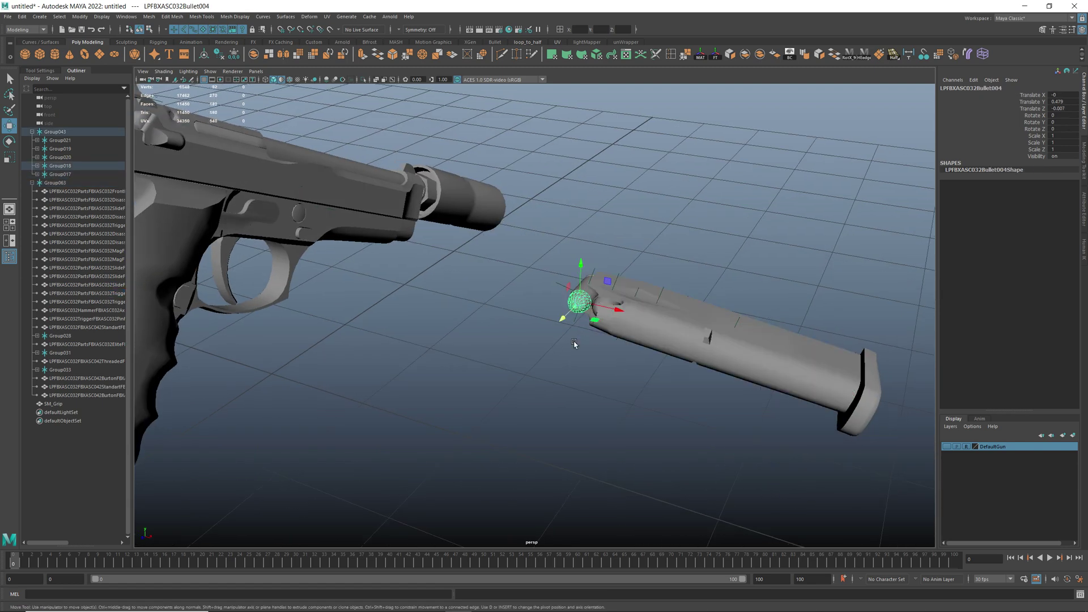
pyautogui.click(596, 296)
# - Examine how the pistol's grip panels and slide are divided into separate meshes
pyautogui.keyDown('alt'); pyautogui.moveTo(335, 273); pyautogui.dragTo(486, 337); pyautogui.keyUp('alt')
pyautogui.click(363, 196)
pyautogui.click(486, 338)
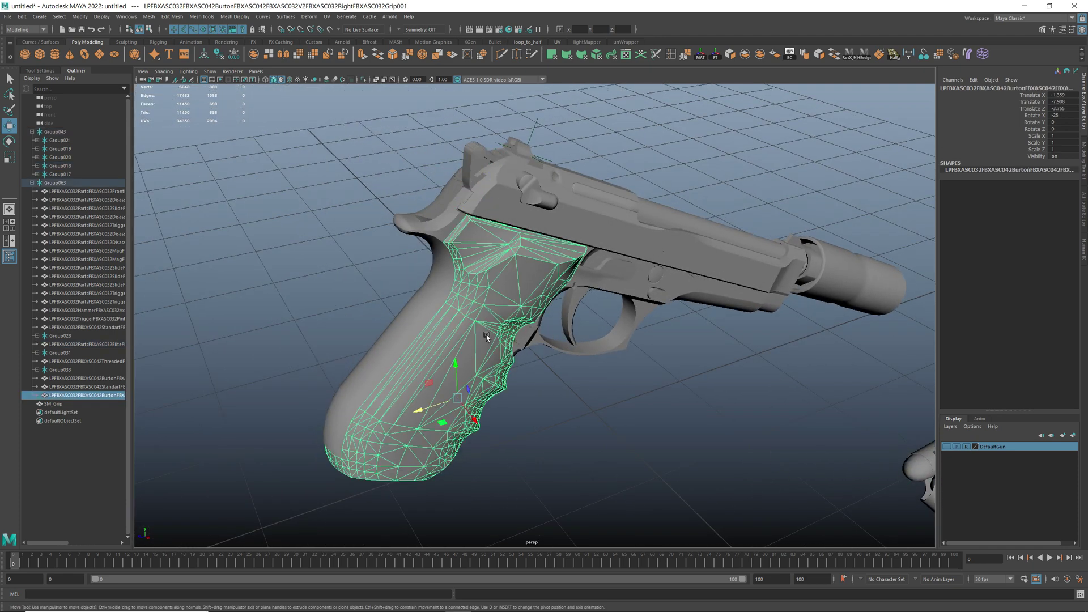
pyautogui.moveTo(347, 294); pyautogui.dragTo(466, 422)
pyautogui.click(338, 323)
pyautogui.moveTo(338, 324); pyautogui.dragTo(444, 431)
pyautogui.keyDown('alt'); pyautogui.moveTo(668, 420); pyautogui.dragTo(643, 409); pyautogui.keyUp('alt')
pyautogui.keyDown('alt'); pyautogui.moveTo(642, 409); pyautogui.dragTo(605, 362, button='middle'); pyautogui.keyUp('alt')
pyautogui.click(722, 258)
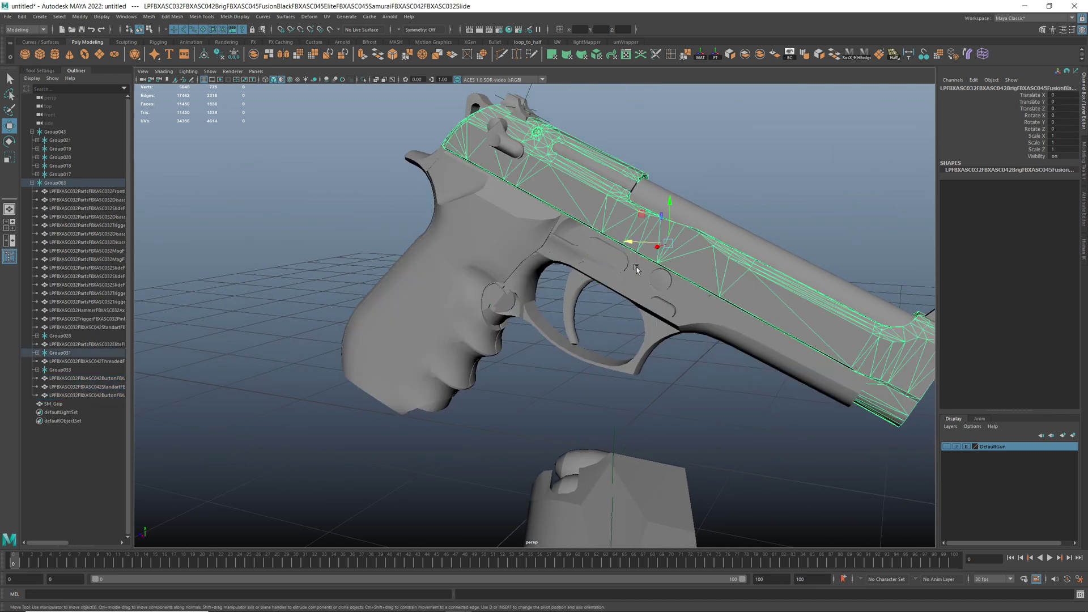
pyautogui.keyDown('alt'); pyautogui.moveTo(790, 275); pyautogui.dragTo(522, 352, button='right'); pyautogui.keyUp('alt')
pyautogui.keyDown('alt'); pyautogui.moveTo(522, 352); pyautogui.dragTo(610, 393); pyautogui.keyUp('alt')
pyautogui.keyDown('alt'); pyautogui.moveTo(610, 393); pyautogui.dragTo(556, 346, button='middle'); pyautogui.keyUp('alt')
# - Combine the magazine body and its base pad from Group017 into one mesh and rename it SM_Magazine
pyautogui.click(714, 360)
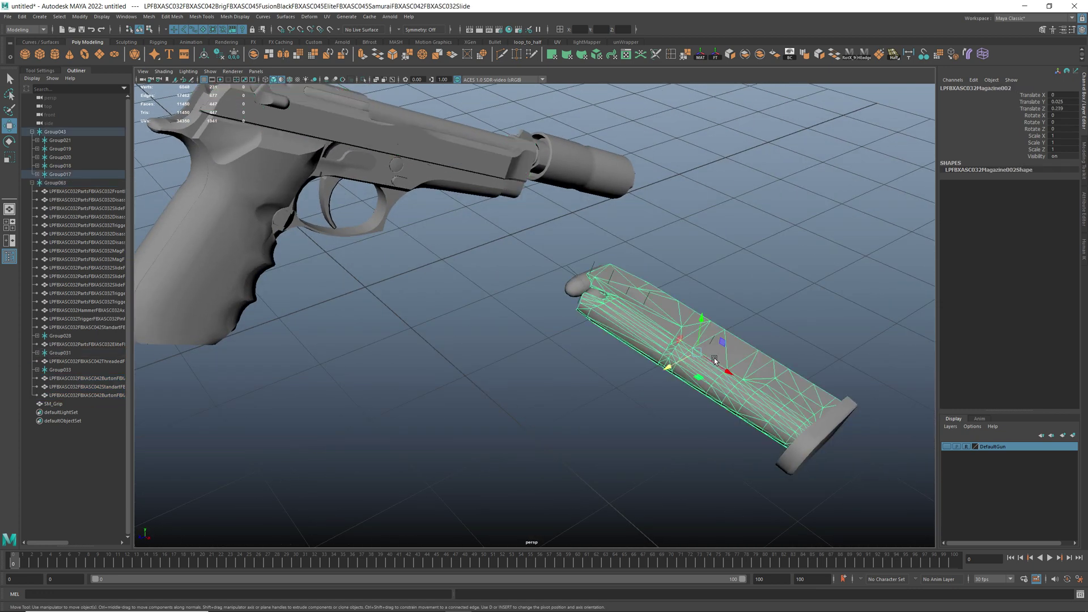
pyautogui.click(60, 174)
pyautogui.keyDown('alt'); pyautogui.moveTo(319, 311); pyautogui.dragTo(756, 378); pyautogui.keyUp('alt')
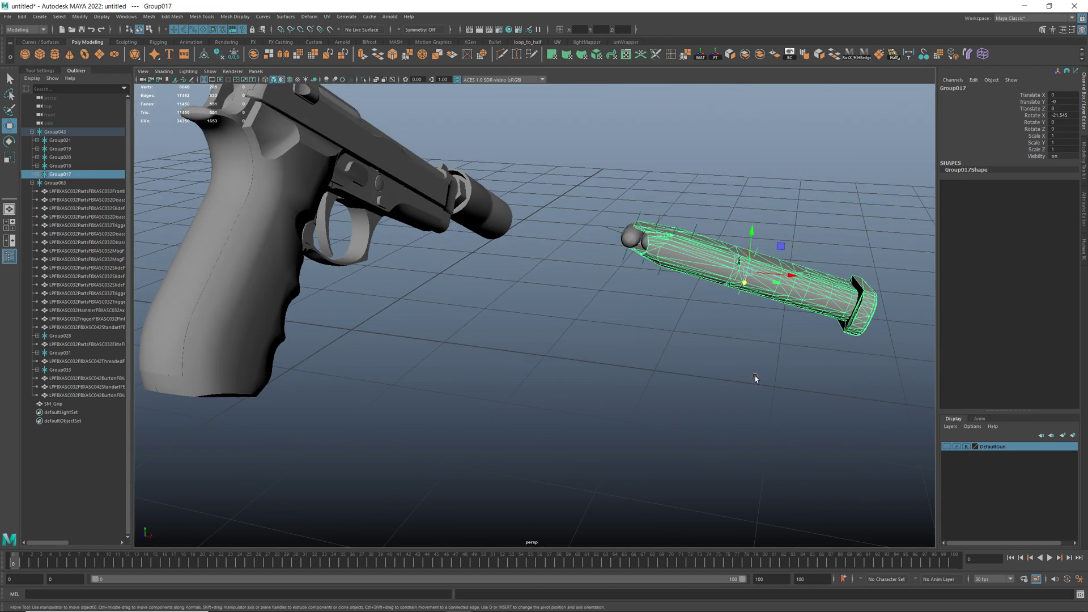
pyautogui.click(38, 175)
pyautogui.click(75, 183)
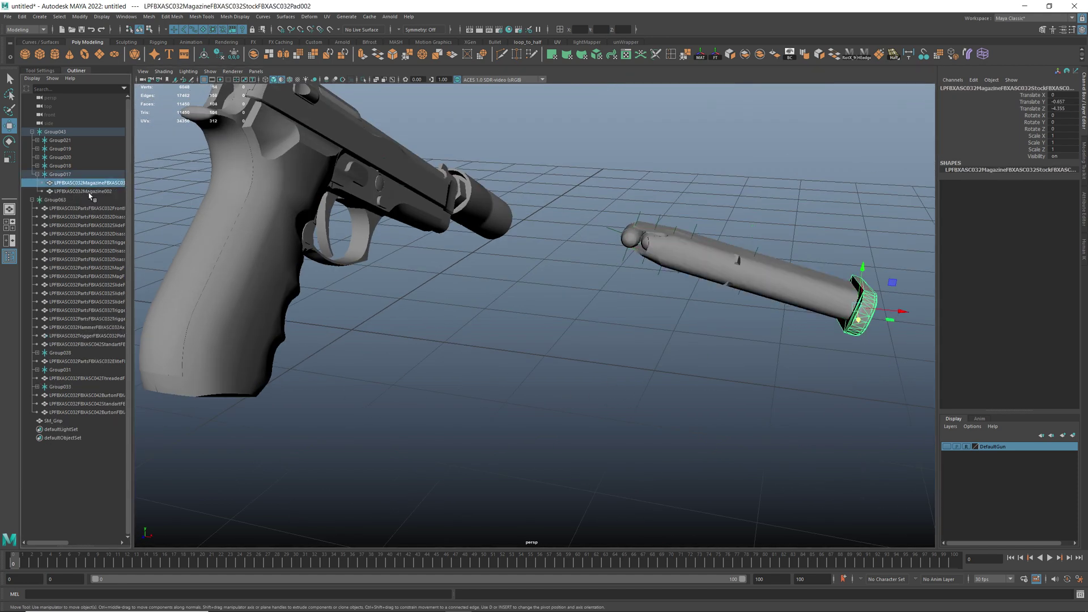
pyautogui.keyDown('ctrl'); pyautogui.click(90, 192); pyautogui.keyUp('ctrl')
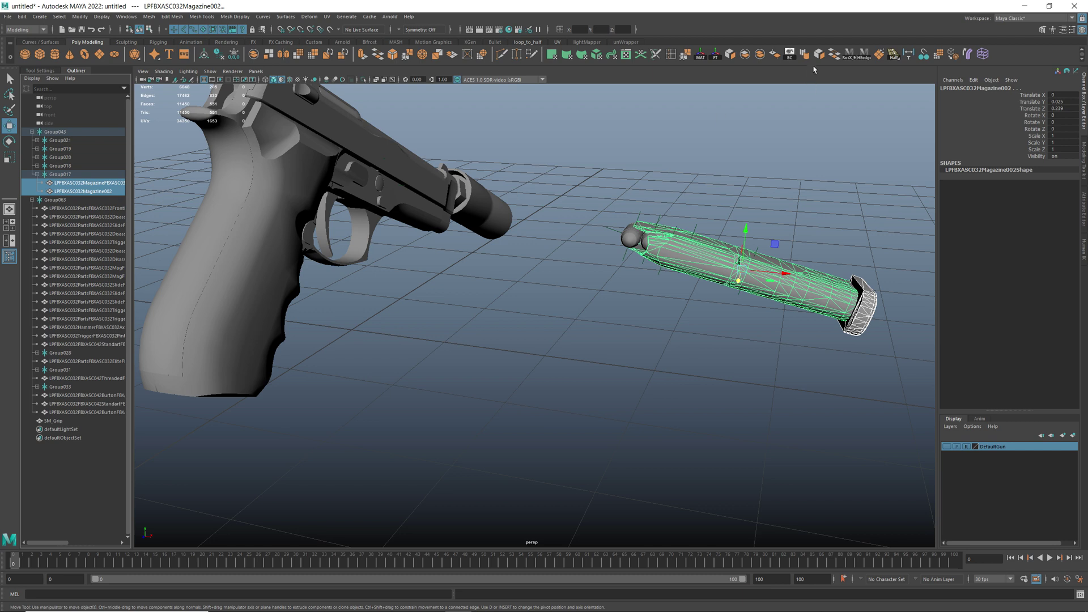
pyautogui.click(762, 56)
pyautogui.doubleClick(85, 430)
pyautogui.write('SM_Magazi')
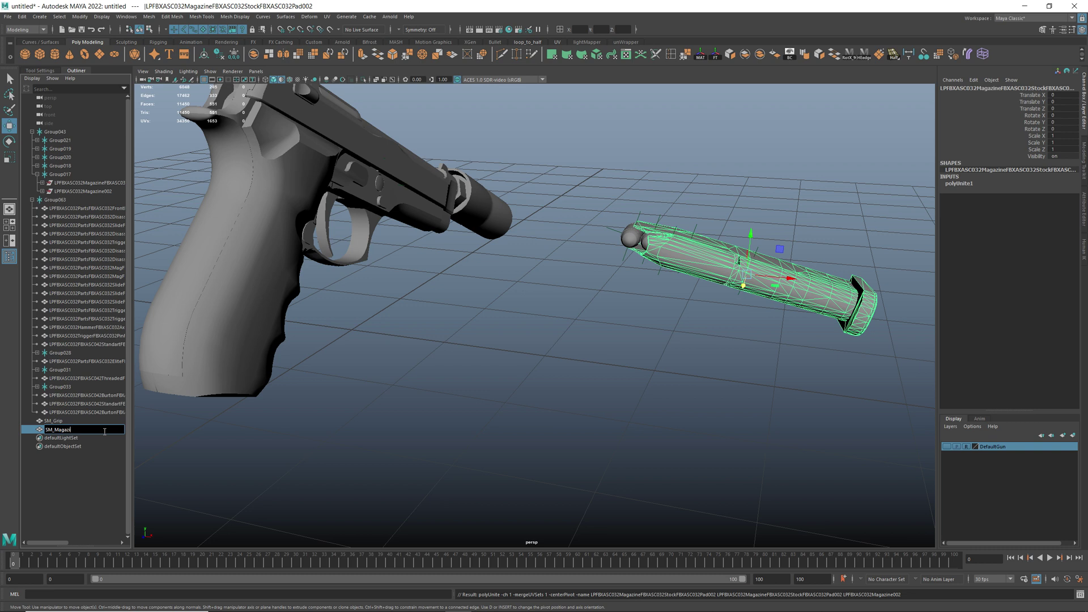
pyautogui.write('ne')
pyautogui.press('Return')
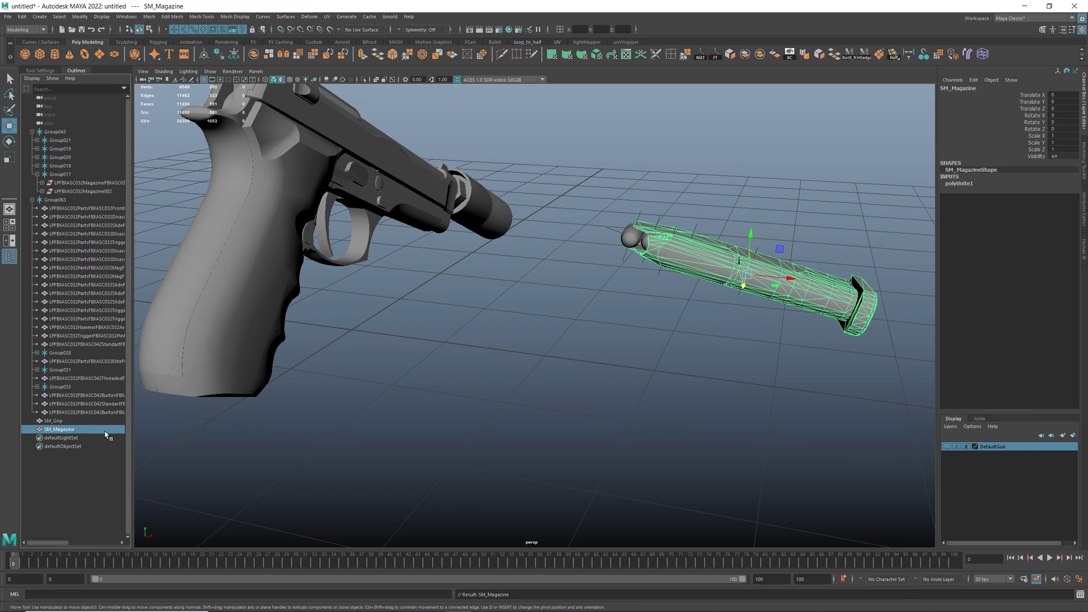
# - Rename the reference mesh SM_Grip as SM_DefaultGun
pyautogui.click(85, 423)
pyautogui.doubleClick(87, 423)
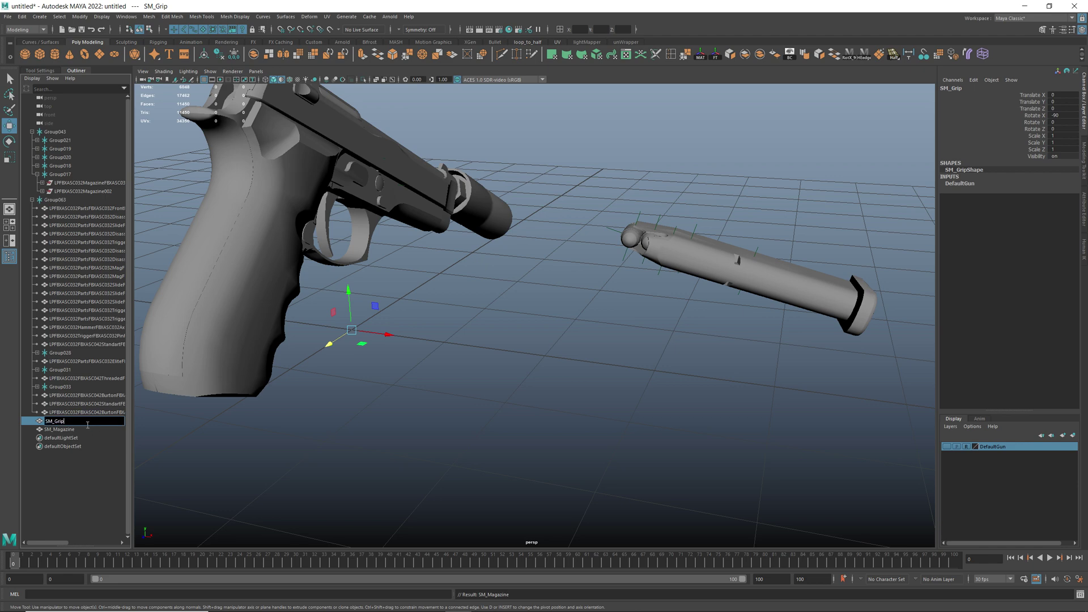
pyautogui.write('SM_DefaultGun')
pyautogui.press('Return')
# - Combine the magazine's bullet groups, Group018 through Group021, into one mesh and rename it SM_Bullets
pyautogui.keyDown('alt'); pyautogui.moveTo(391, 315); pyautogui.dragTo(536, 340); pyautogui.keyUp('alt')
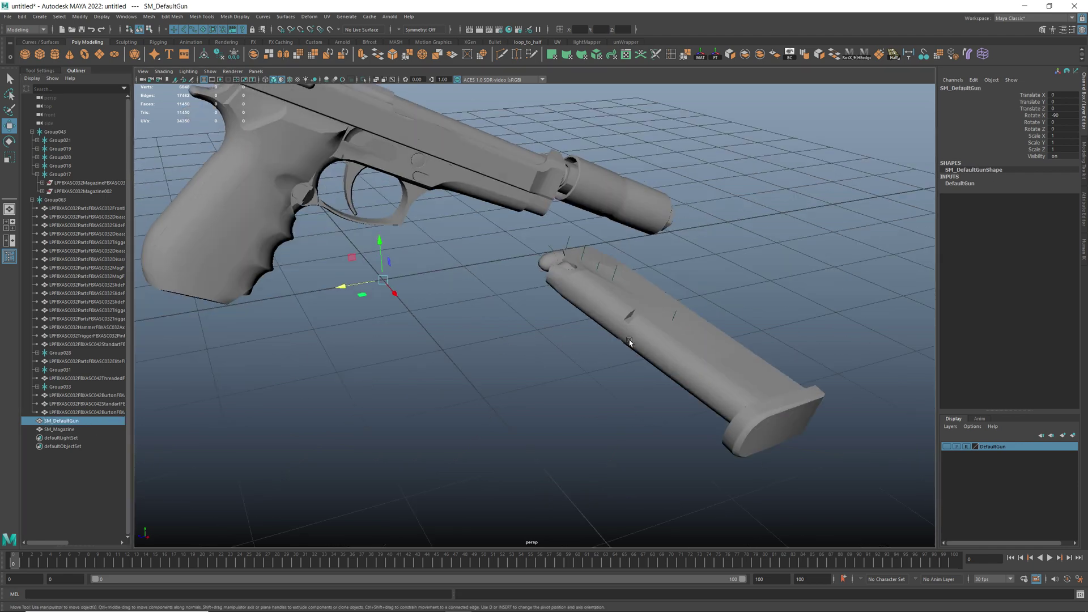
pyautogui.click(631, 341)
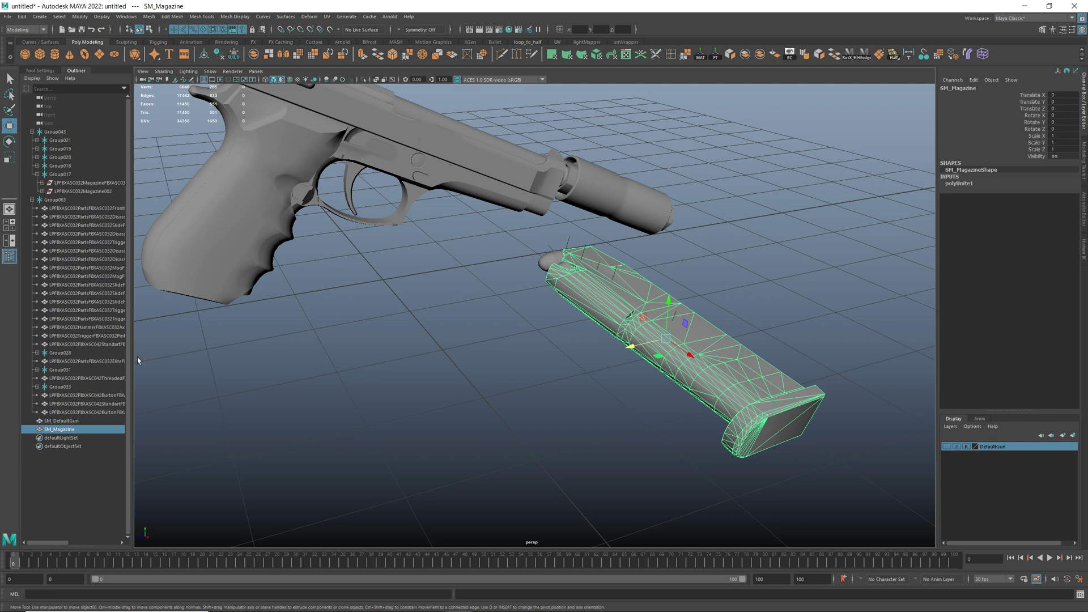
pyautogui.click(579, 269)
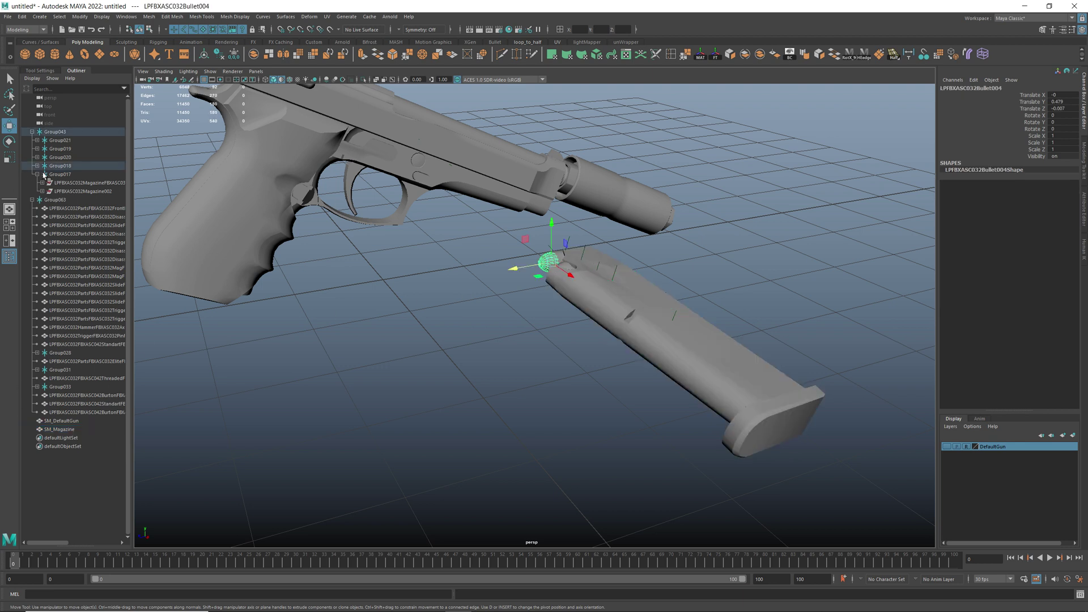
pyautogui.click(37, 165)
pyautogui.click(85, 174)
pyautogui.keyDown('shift'); pyautogui.click(83, 183); pyautogui.keyUp('shift')
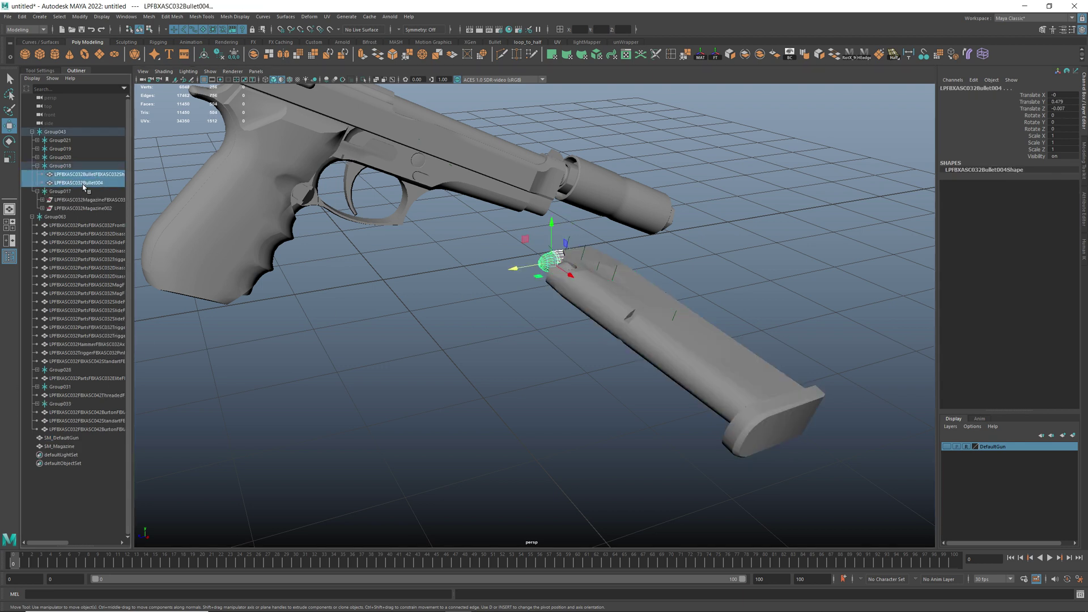
pyautogui.press('4')
pyautogui.keyDown('alt'); pyautogui.moveTo(439, 252); pyautogui.dragTo(471, 259); pyautogui.keyUp('alt')
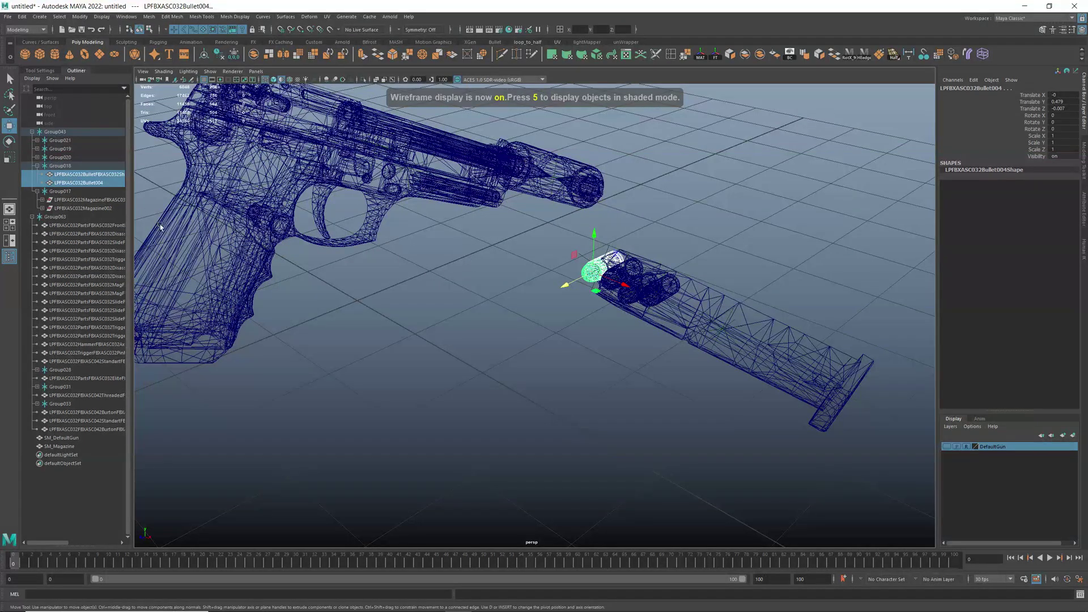
pyautogui.moveTo(72, 168); pyautogui.dragTo(77, 147)
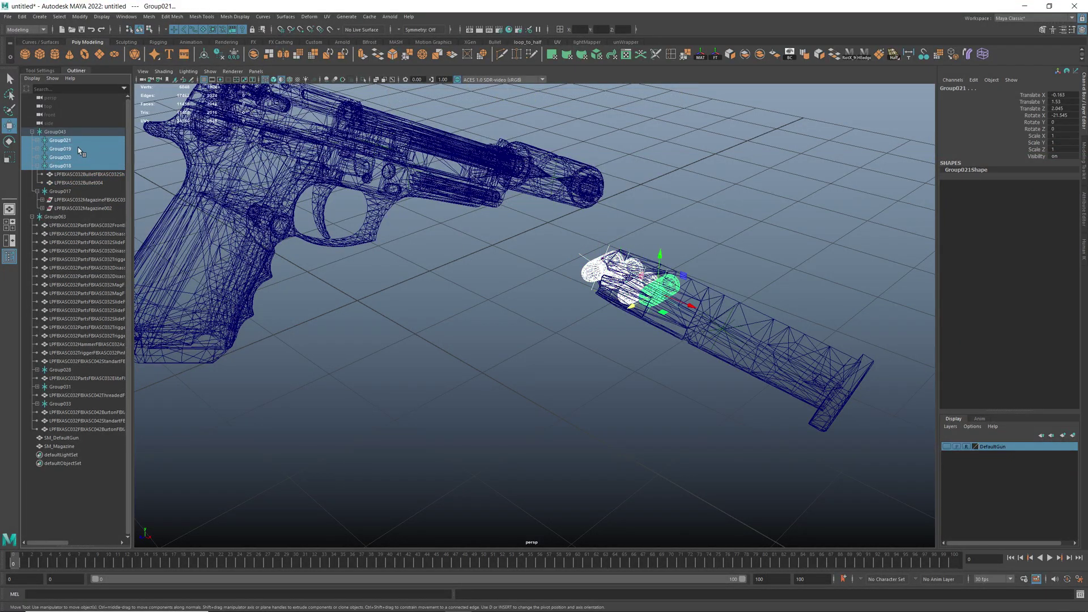
pyautogui.click(761, 56)
pyautogui.doubleClick(74, 457)
pyautogui.write('SM_Bullets')
pyautogui.press('Return')
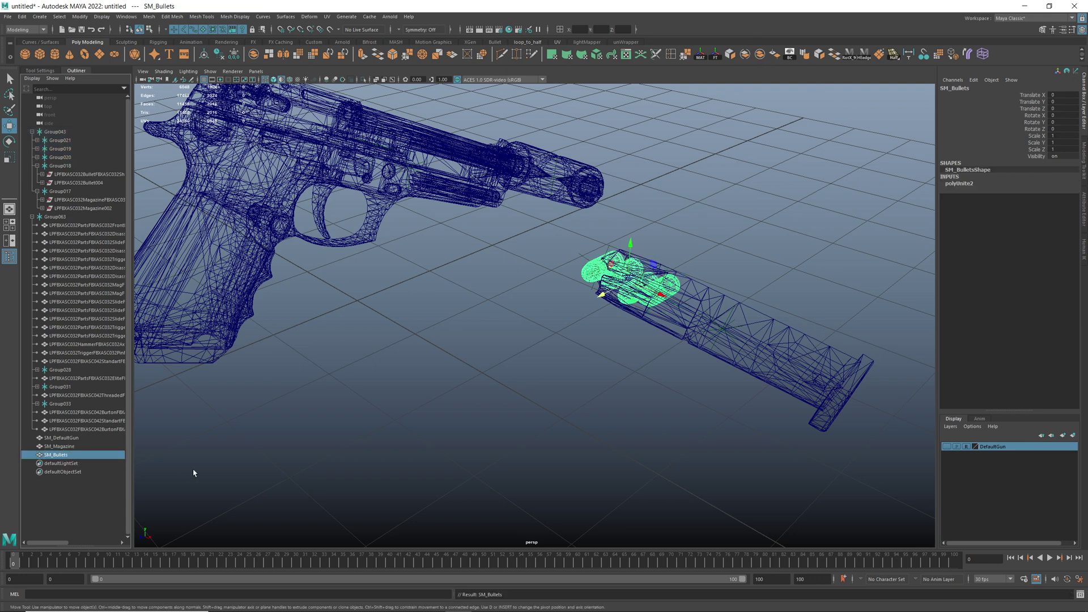
# - Clear the construction history of the combined magazine and bullet meshes, check both, and restore the shaded display
pyautogui.click(77, 430)
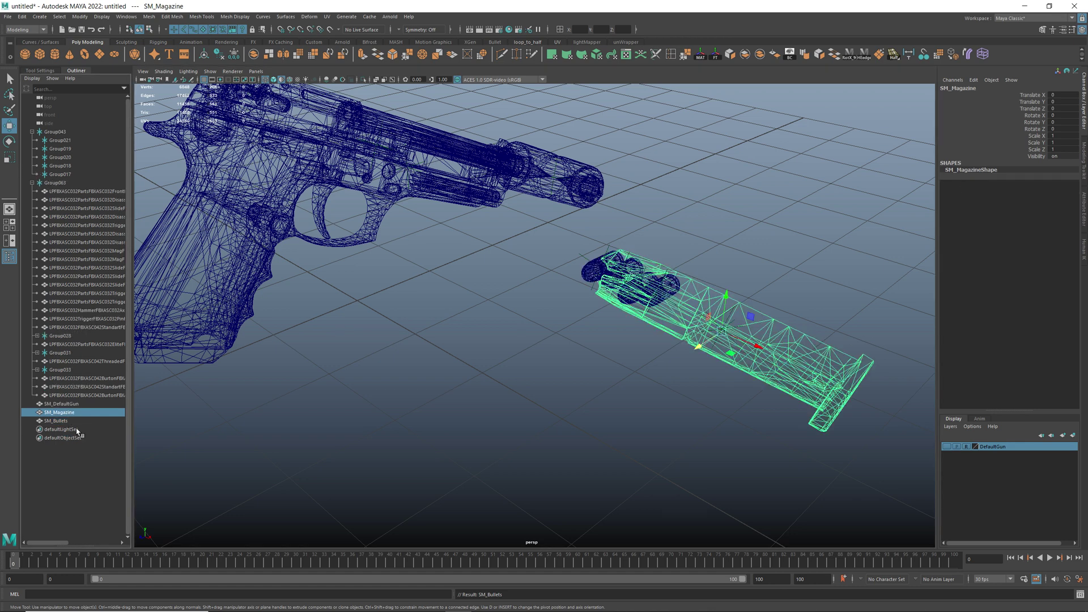
pyautogui.click(85, 404)
pyautogui.keyDown('alt'); pyautogui.moveTo(598, 335); pyautogui.dragTo(685, 289); pyautogui.keyUp('alt')
pyautogui.click(685, 289)
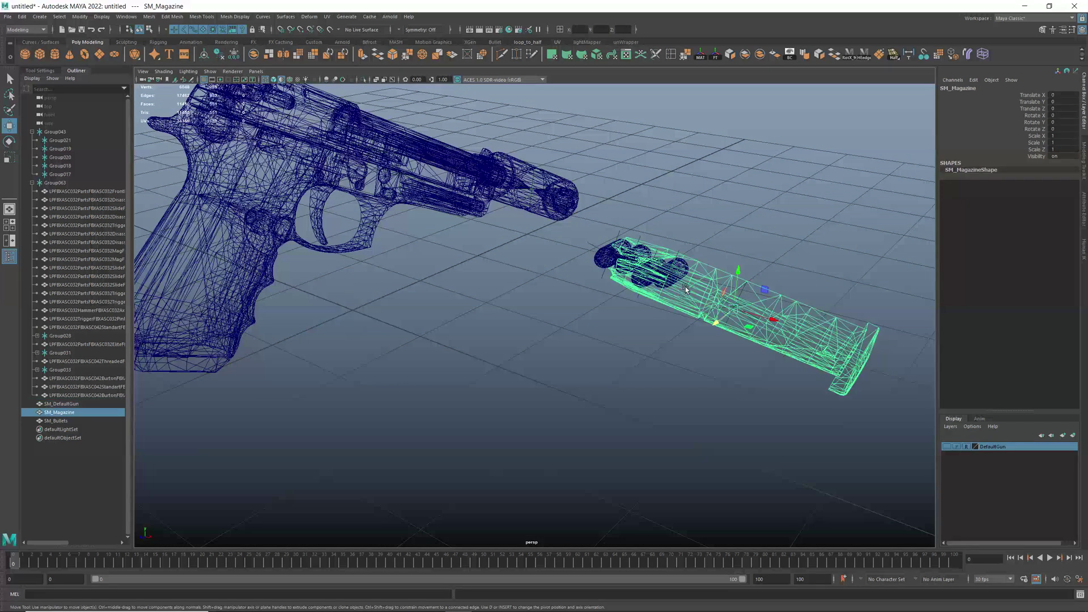
pyautogui.click(62, 421)
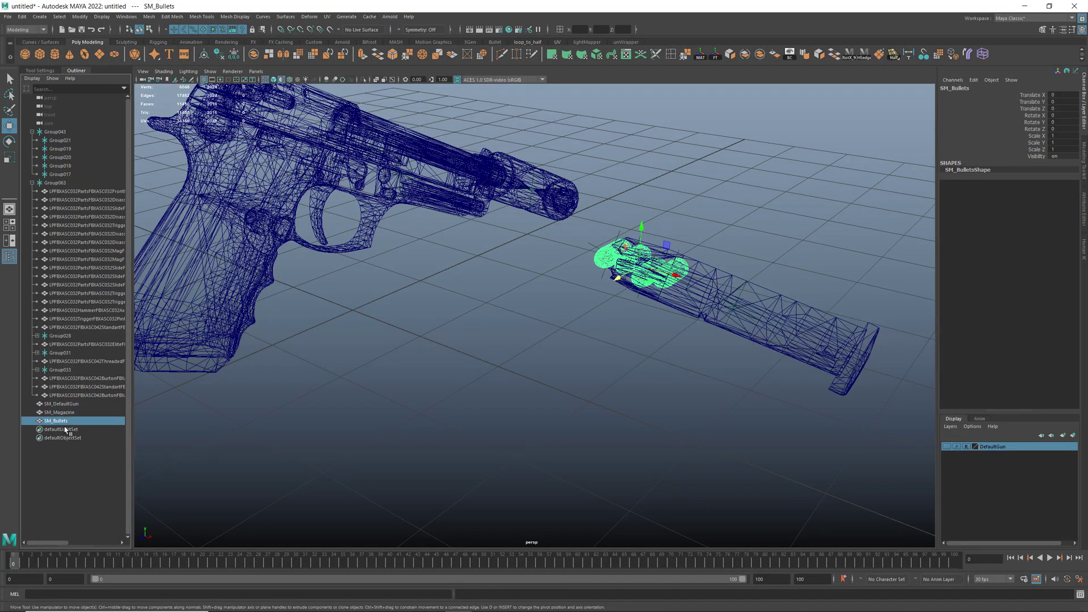
pyautogui.press('5')
# - Rename the trigger mesh SM_Hammer and move it out of Group063, between SM_DefaultGun and SM_Magazine
pyautogui.moveTo(434, 273)
pyautogui.keyDown('alt'); pyautogui.mouseDown()
pyautogui.moveTo(427, 294)
pyautogui.moveTo(478, 271)
pyautogui.mouseUp(); pyautogui.keyUp('alt')
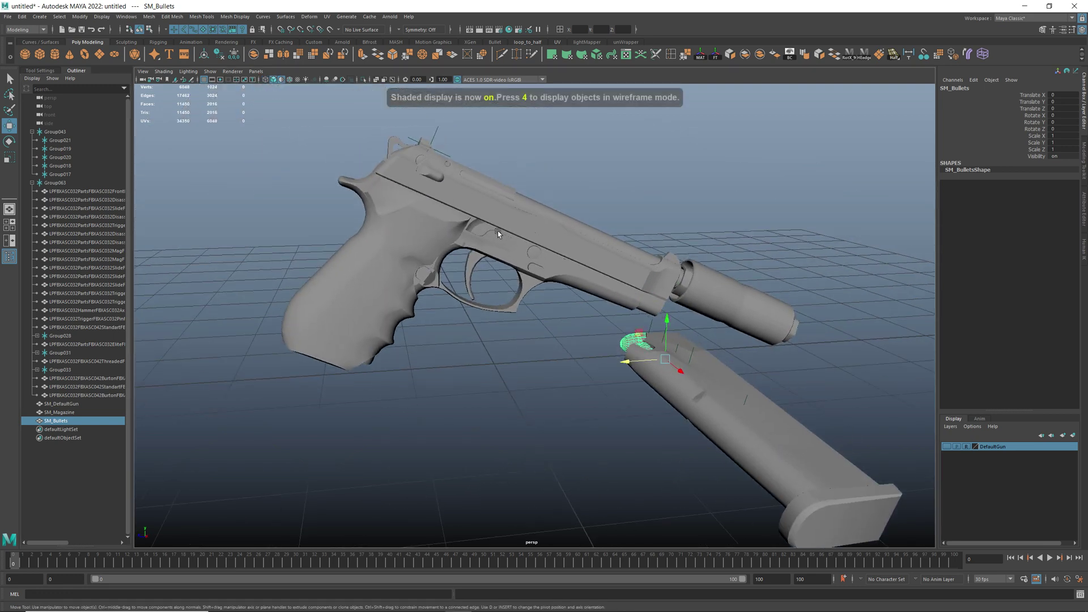
pyautogui.click(478, 272)
pyautogui.click(471, 275)
pyautogui.keyDown('alt'); pyautogui.moveTo(534, 329); pyautogui.dragTo(601, 371, button='middle'); pyautogui.keyUp('alt')
pyautogui.doubleClick(109, 296)
pyautogui.write('SM_Hammer')
pyautogui.press('Return')
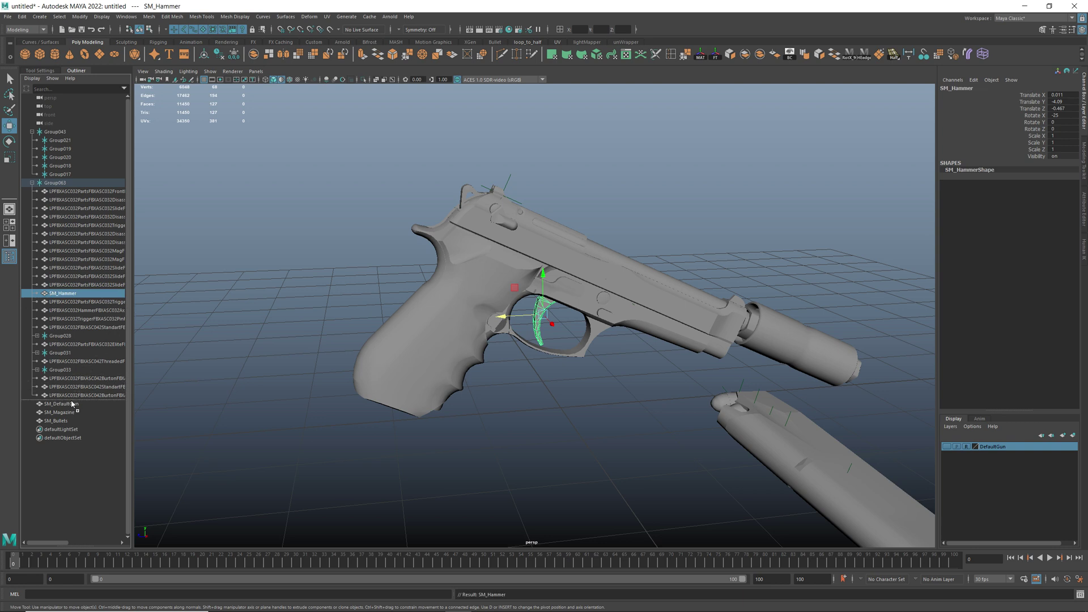
pyautogui.moveTo(72, 411); pyautogui.dragTo(73, 409)
# - Correct the trigger mesh's name to SM_Trigger
pyautogui.scroll(2, 597, 311)
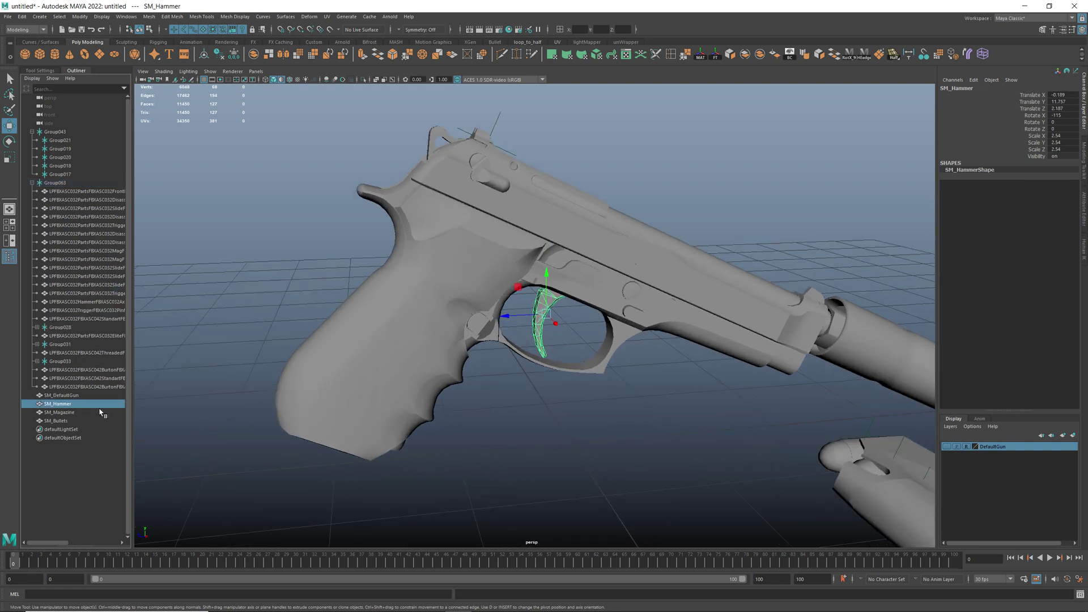
pyautogui.click(577, 335)
pyautogui.click(542, 326)
pyautogui.click(578, 334)
pyautogui.keyDown('alt'); pyautogui.moveTo(600, 261); pyautogui.dragTo(628, 242); pyautogui.keyUp('alt')
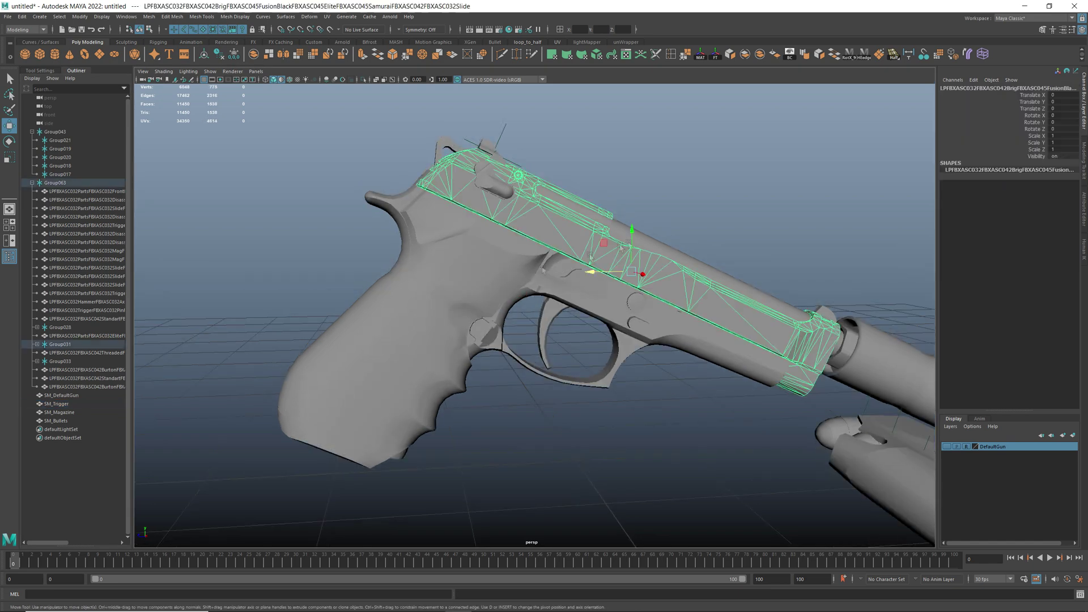
# - Combine the silencer parts of Group033 into one mesh and name it SM_Silencer
pyautogui.click(628, 243)
pyautogui.keyDown('alt'); pyautogui.moveTo(635, 311); pyautogui.dragTo(531, 289, button='middle'); pyautogui.keyUp('alt')
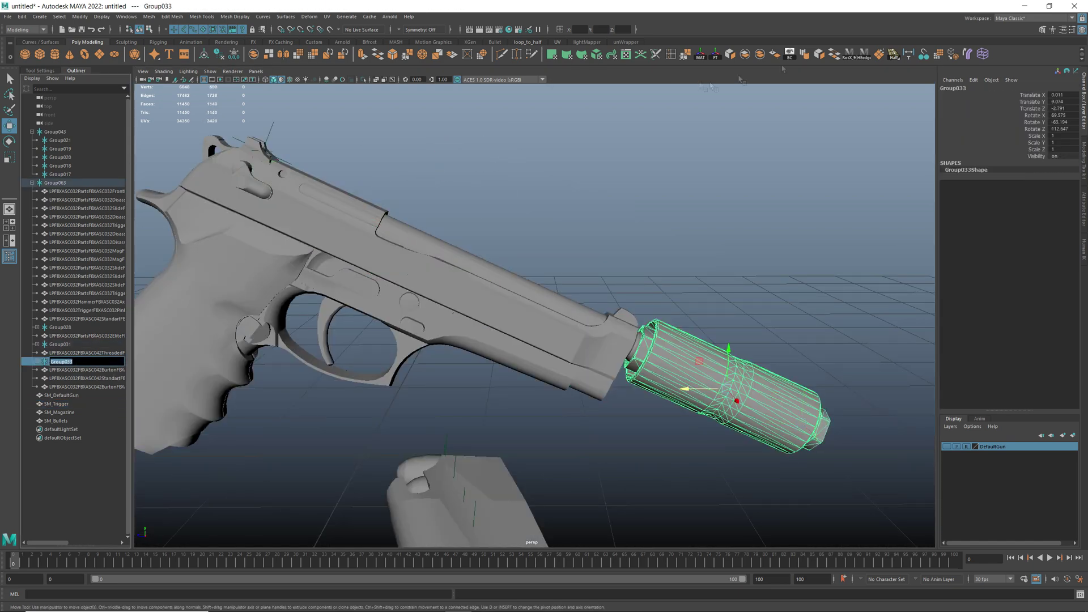
pyautogui.click(768, 406)
pyautogui.click(37, 362)
pyautogui.keyDown('shift'); pyautogui.click(70, 378); pyautogui.keyUp('shift')
pyautogui.click(254, 54)
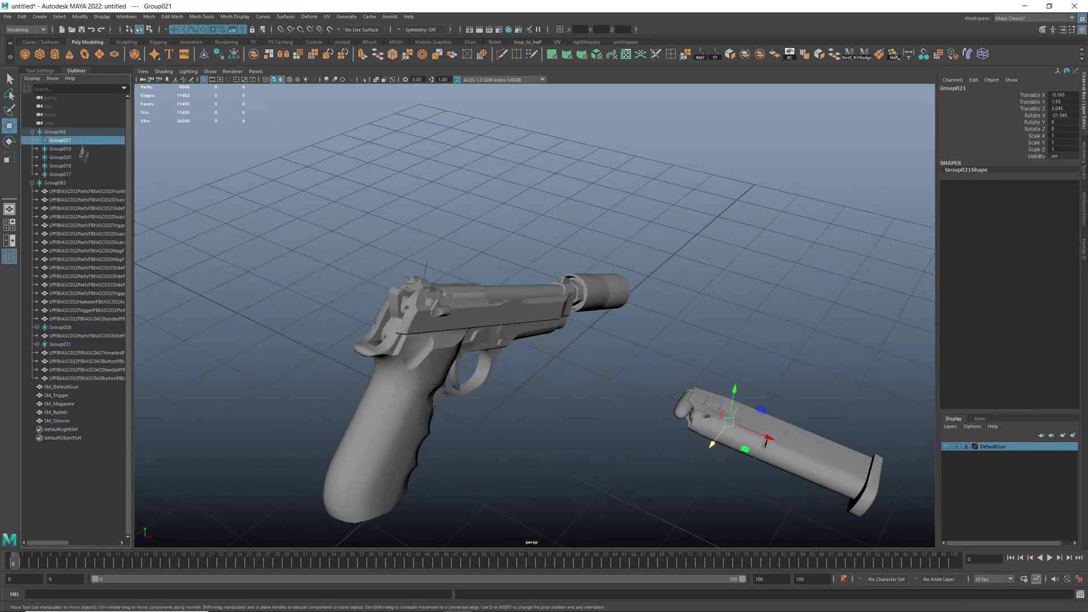
# - Rename the pistol's hammer mesh SM_Hammer and move it out of Group063, directly below SM_Trigger
pyautogui.click(73, 286)
pyautogui.doubleClick(74, 286)
pyautogui.write('SM_Hammer')
pyautogui.press('Return')
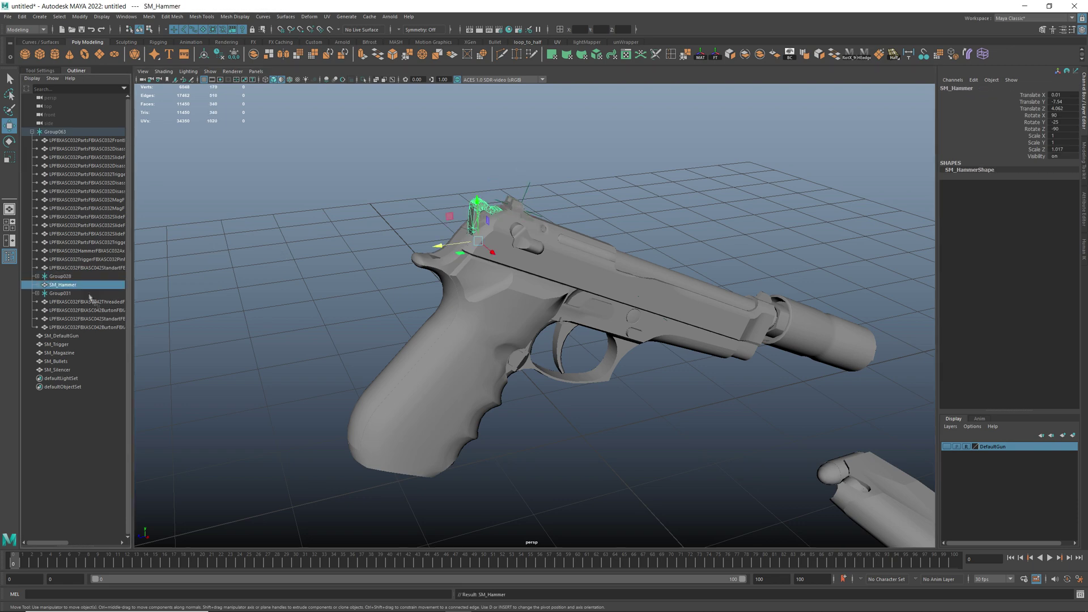
pyautogui.moveTo(90, 297); pyautogui.dragTo(79, 340, button='middle')
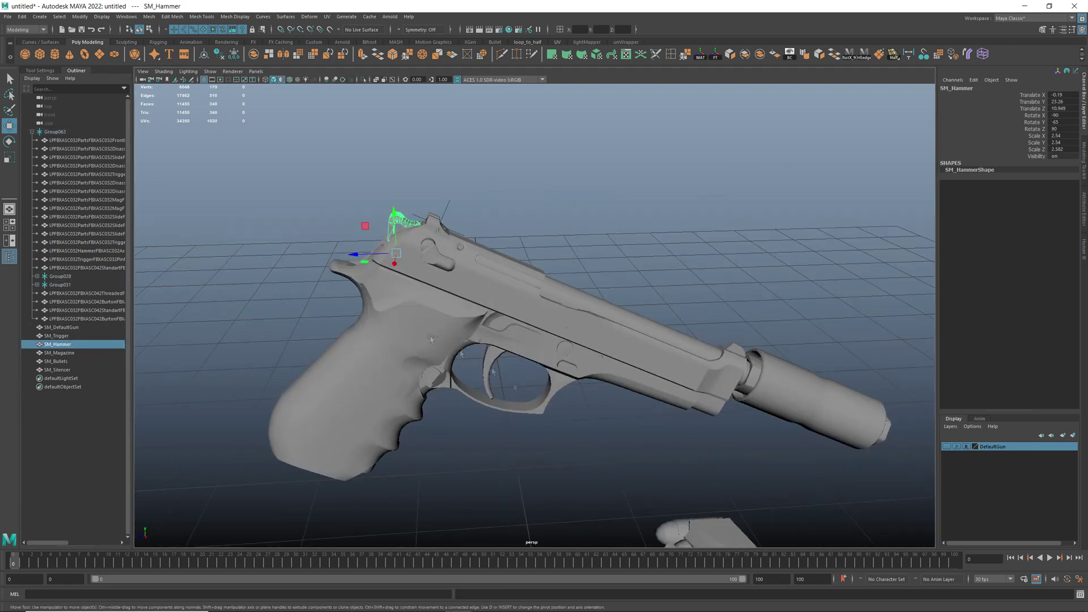
# - Hide the SM_Hammer and SM_Trigger meshes
pyautogui.hotkey('ctrl', 'h')
pyautogui.click(491, 372)
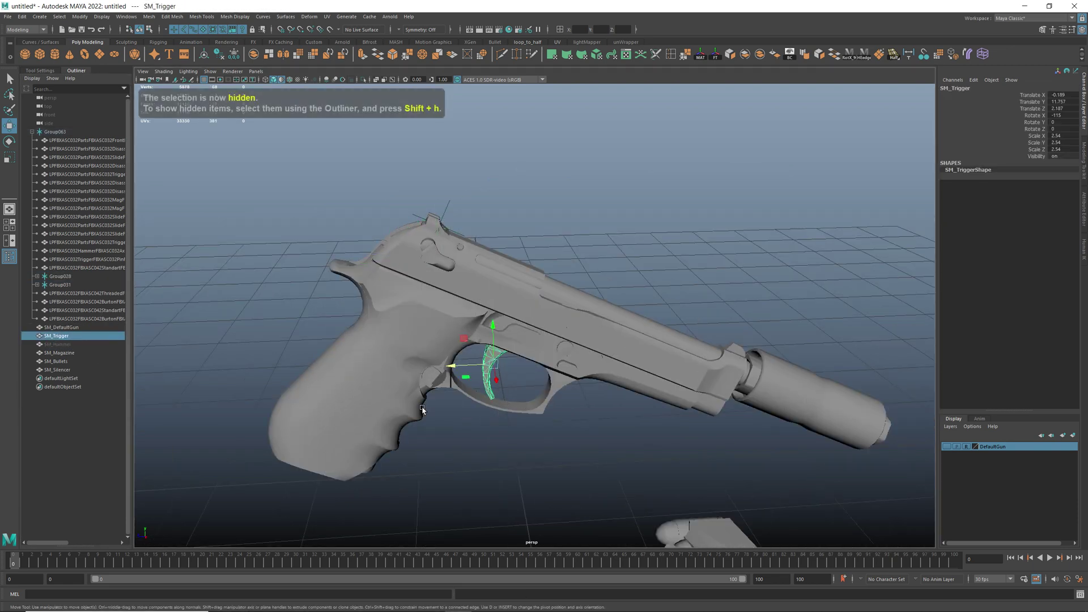
pyautogui.hotkey('ctrl', 'h')
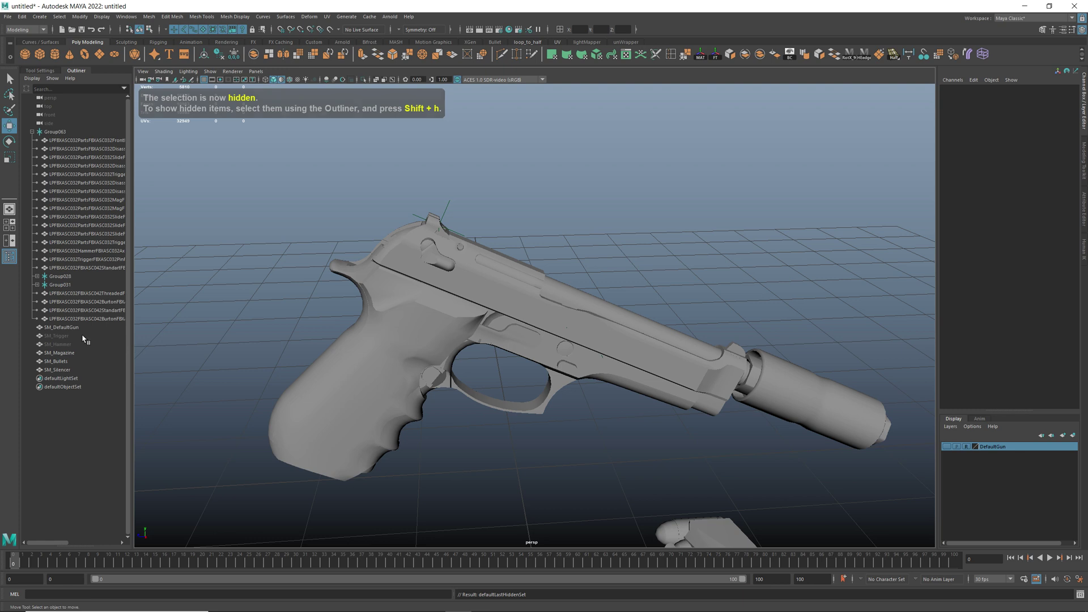
pyautogui.click(67, 353)
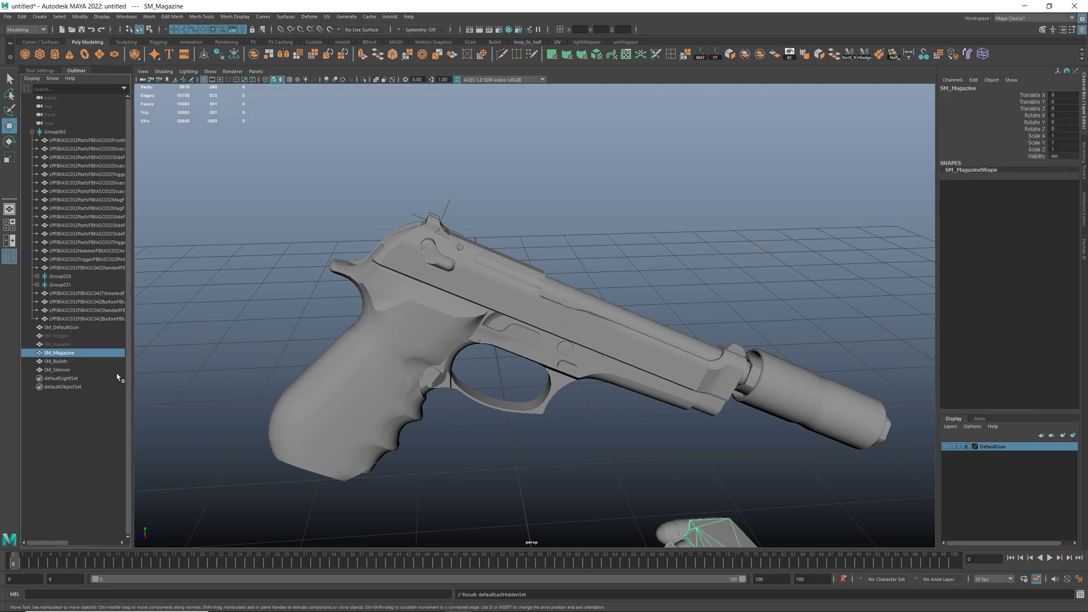
# - Filter the Outliner by "slide" and combine the pistol's slide parts into one mesh named SM_Slider
pyautogui.click(487, 312)
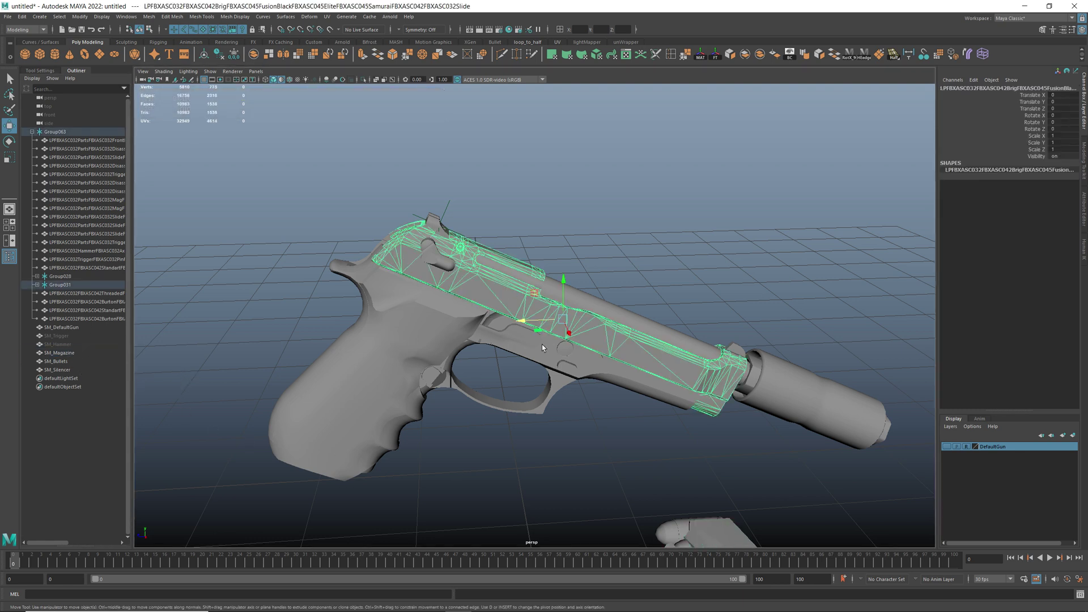
pyautogui.scroll(5, 488, 312)
pyautogui.click(76, 91)
pyautogui.press('Return')
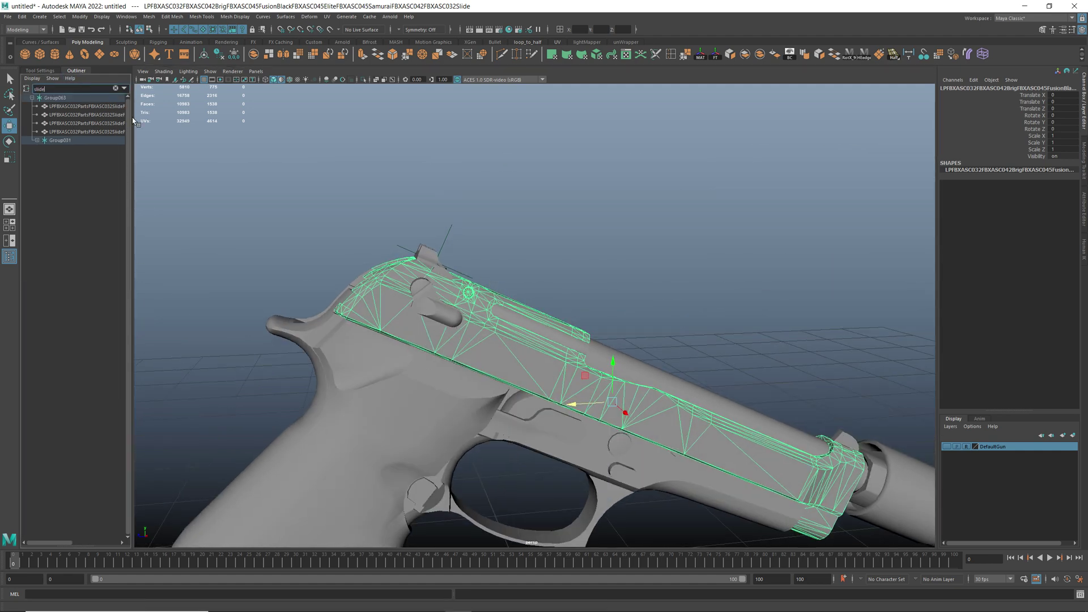
pyautogui.click(96, 106)
pyautogui.keyDown('shift'); pyautogui.click(93, 131); pyautogui.keyUp('shift')
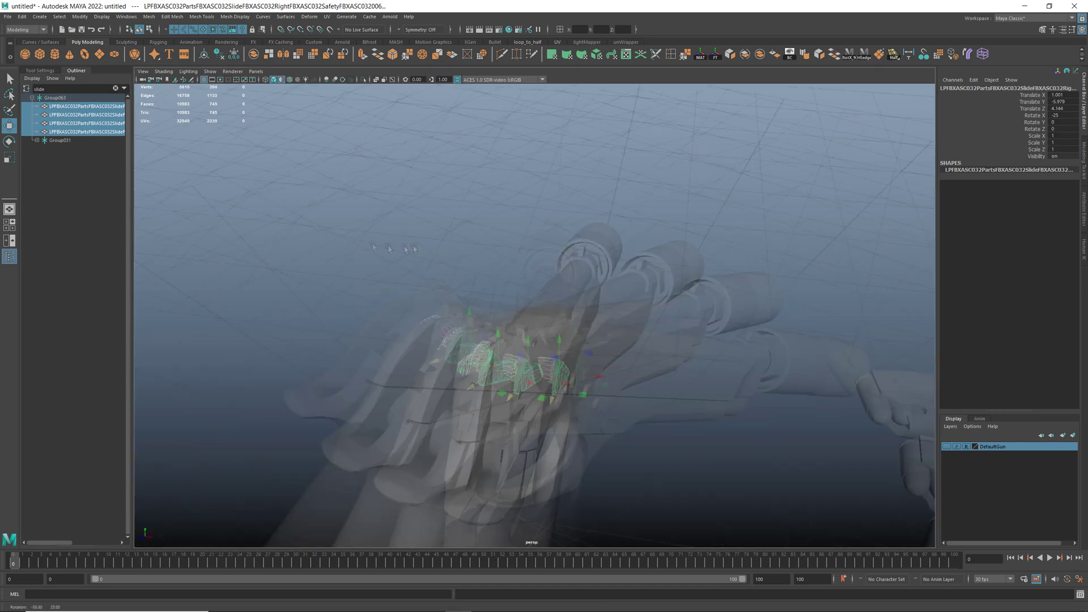
pyautogui.keyDown('shift'); pyautogui.click(396, 267); pyautogui.keyUp('shift')
pyautogui.keyDown('alt'); pyautogui.moveTo(589, 431); pyautogui.dragTo(397, 266, button='middle'); pyautogui.keyUp('alt')
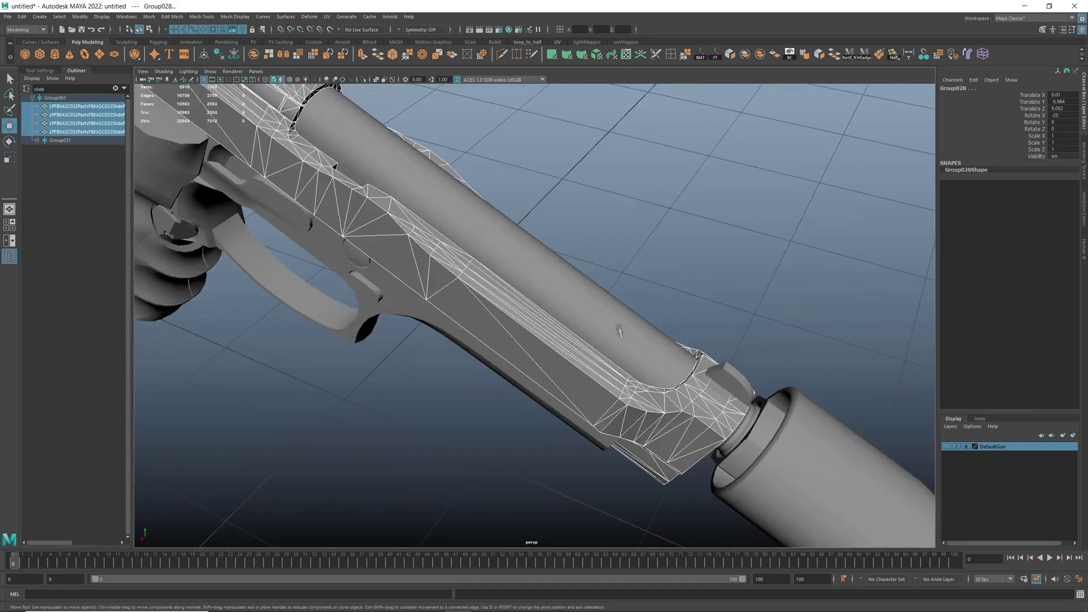
pyautogui.keyDown('shift'); pyautogui.click(708, 396); pyautogui.keyUp('shift')
pyautogui.scroll(-3, 708, 396)
pyautogui.keyDown('alt'); pyautogui.moveTo(652, 391); pyautogui.dragTo(680, 317); pyautogui.keyUp('alt')
pyautogui.moveTo(803, 312); pyautogui.dragTo(806, 229)
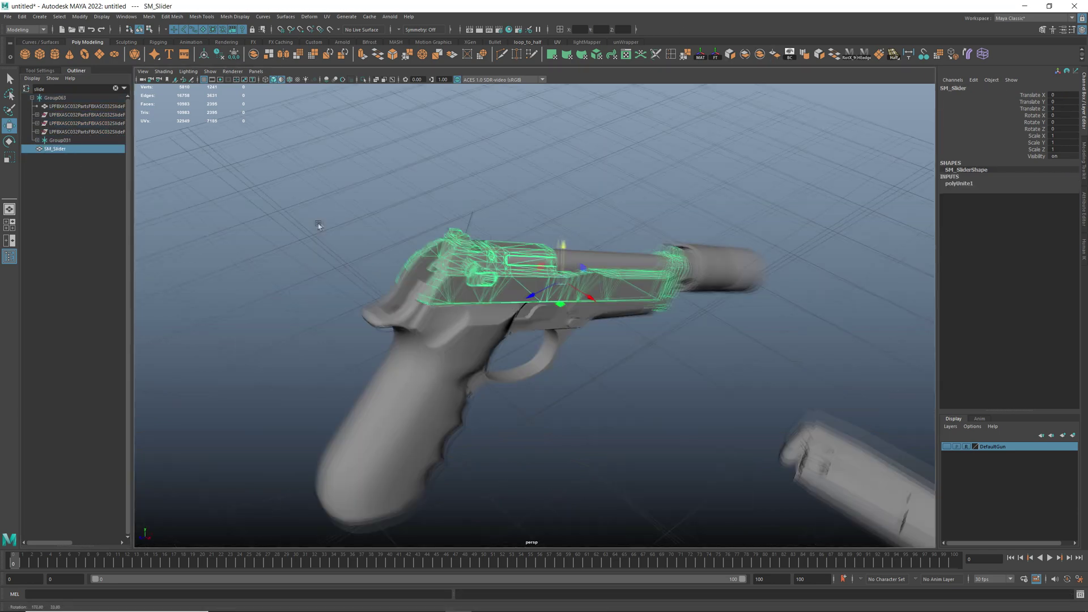
# - Delete SM_Slider's construction history, clear the Outliner filter and remove the leftover Group028
pyautogui.keyDown('alt'); pyautogui.moveTo(319, 226); pyautogui.dragTo(284, 244); pyautogui.keyUp('alt')
pyautogui.hotkey('alt', 'shift', 'd')
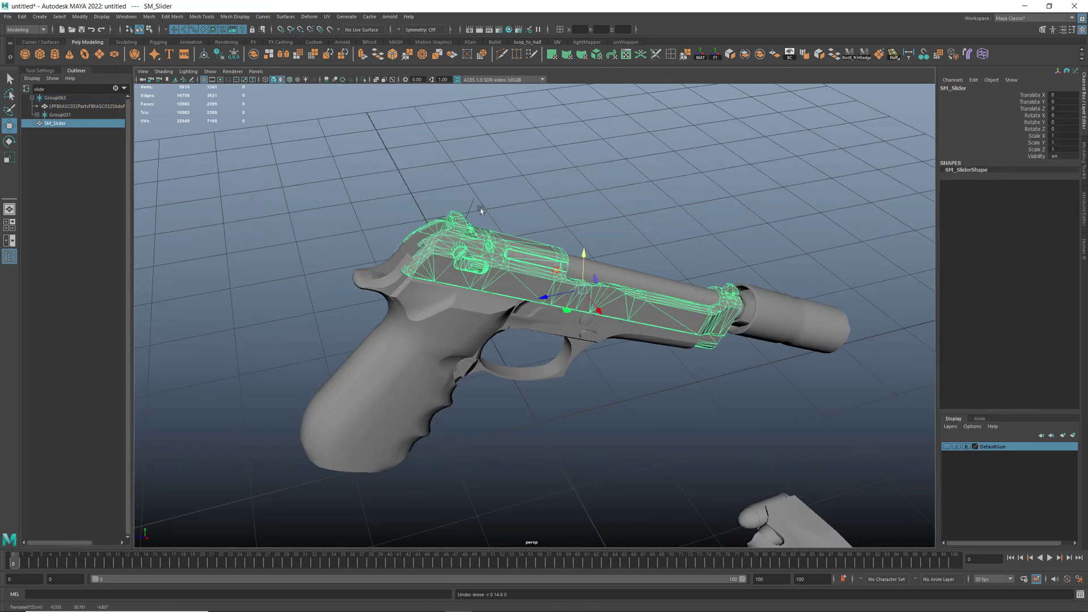
pyautogui.click(474, 205)
pyautogui.click(116, 88)
pyautogui.click(82, 251)
pyautogui.click(75, 244)
pyautogui.press('Delete')
# - Combine the rear slide part inside Group031 with SM_Slider, keeping that name, and delete the mesh's history
pyautogui.click(61, 243)
pyautogui.click(38, 243)
pyautogui.click(70, 251)
pyautogui.keyDown('alt'); pyautogui.moveTo(267, 287); pyautogui.dragTo(498, 334); pyautogui.keyUp('alt')
pyautogui.keyDown('shift'); pyautogui.click(497, 334); pyautogui.keyUp('shift')
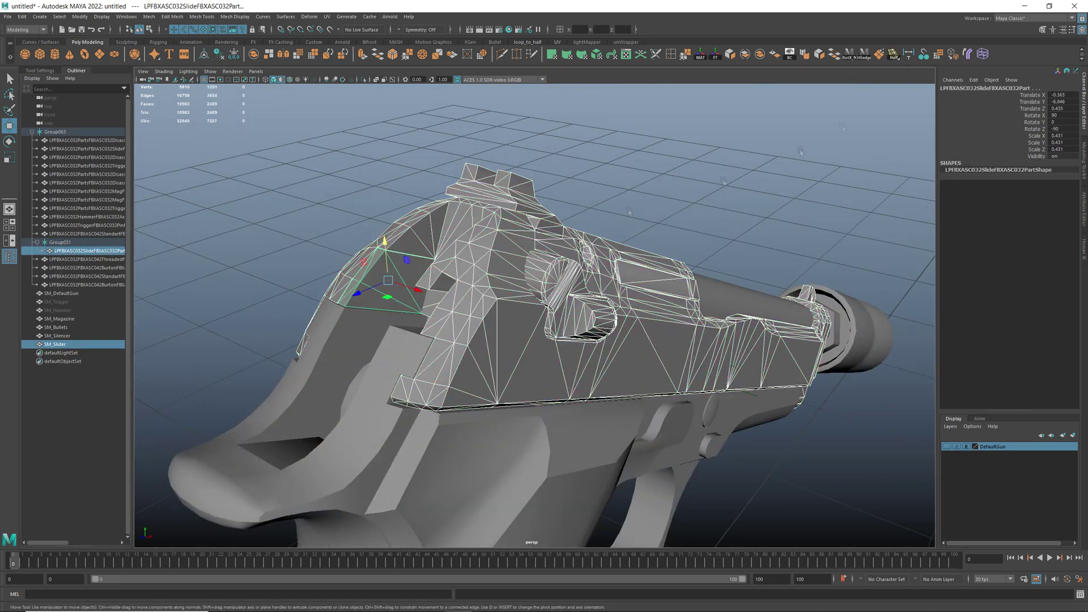
pyautogui.click(254, 54)
pyautogui.hotkey('alt', 'shift', 'd')
pyautogui.click(258, 234)
pyautogui.scroll(-5, 258, 234)
# - Try moving SM_Slider along the Z axis away from the frame, and undo the move
pyautogui.click(539, 333)
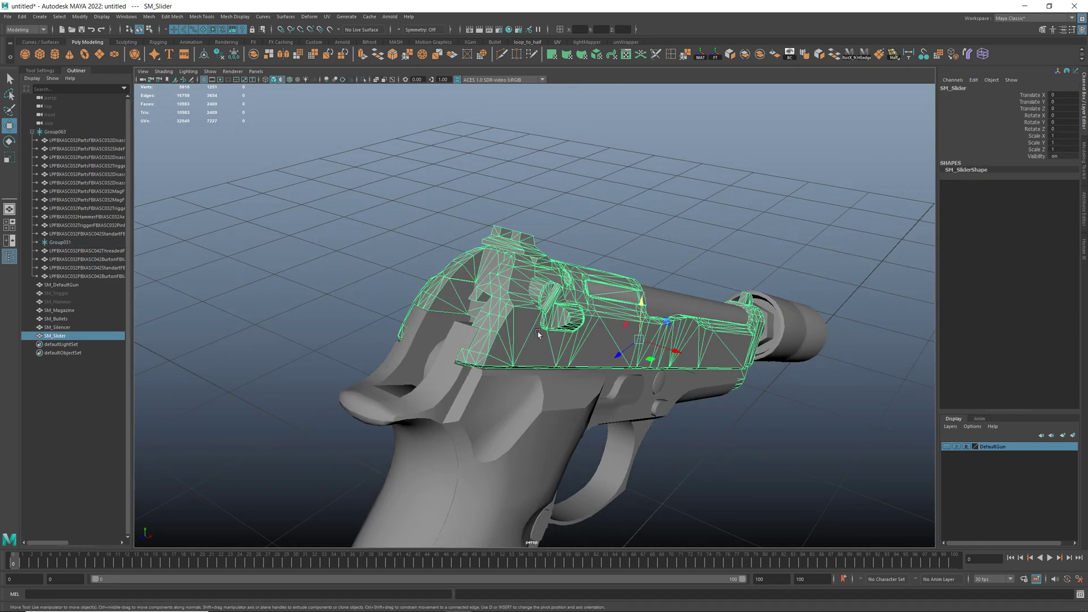
pyautogui.keyDown('alt'); pyautogui.moveTo(538, 334); pyautogui.dragTo(462, 327); pyautogui.keyUp('alt')
pyautogui.moveTo(642, 379); pyautogui.dragTo(882, 366)
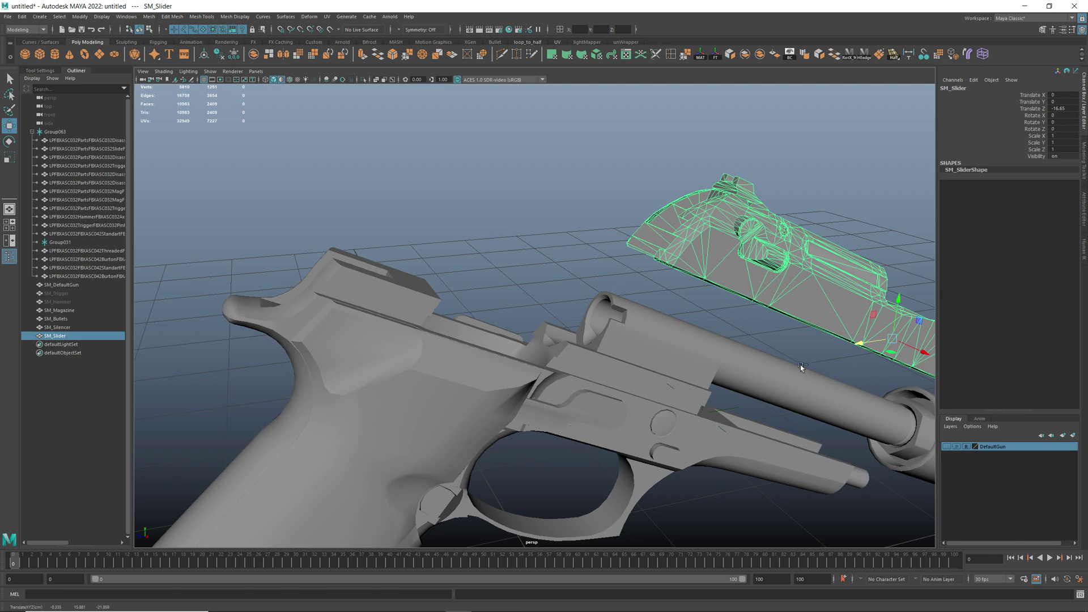
pyautogui.hotkey('ctrl', 'z')
pyautogui.keyDown('alt'); pyautogui.moveTo(631, 325); pyautogui.dragTo(567, 329); pyautogui.keyUp('alt')
# - Hide SM_Slider and SM_Silencer so only the frame, barrel and grip parts remain on the pistol
pyautogui.click(441, 365)
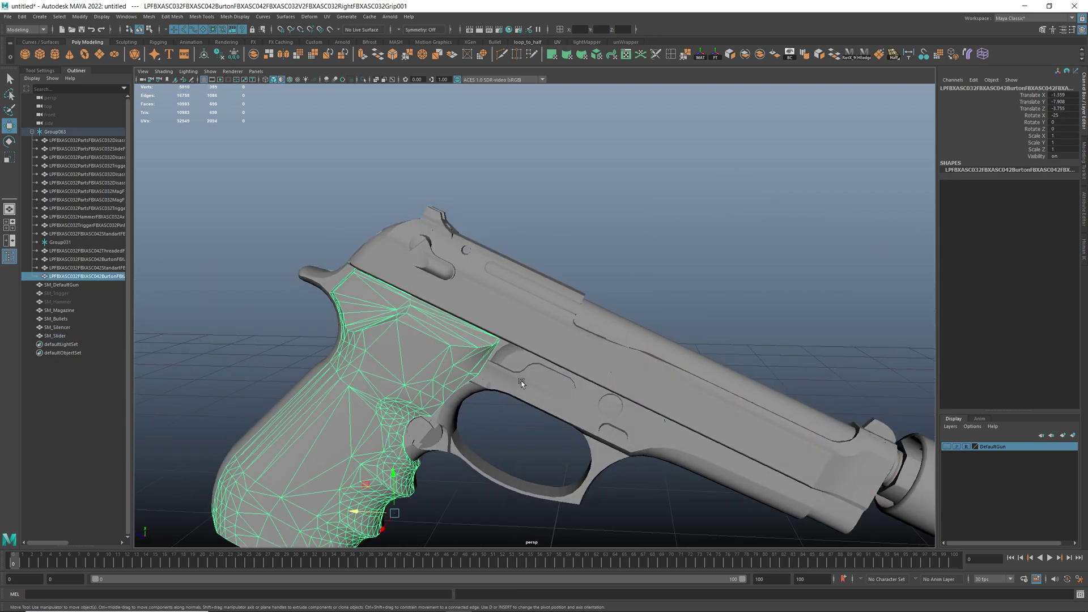
pyautogui.keyDown('shift'); pyautogui.click(106, 269); pyautogui.keyUp('shift')
pyautogui.keyDown('shift'); pyautogui.click(110, 261); pyautogui.keyUp('shift')
pyautogui.click(459, 272)
pyautogui.hotkey('ctrl', 'h')
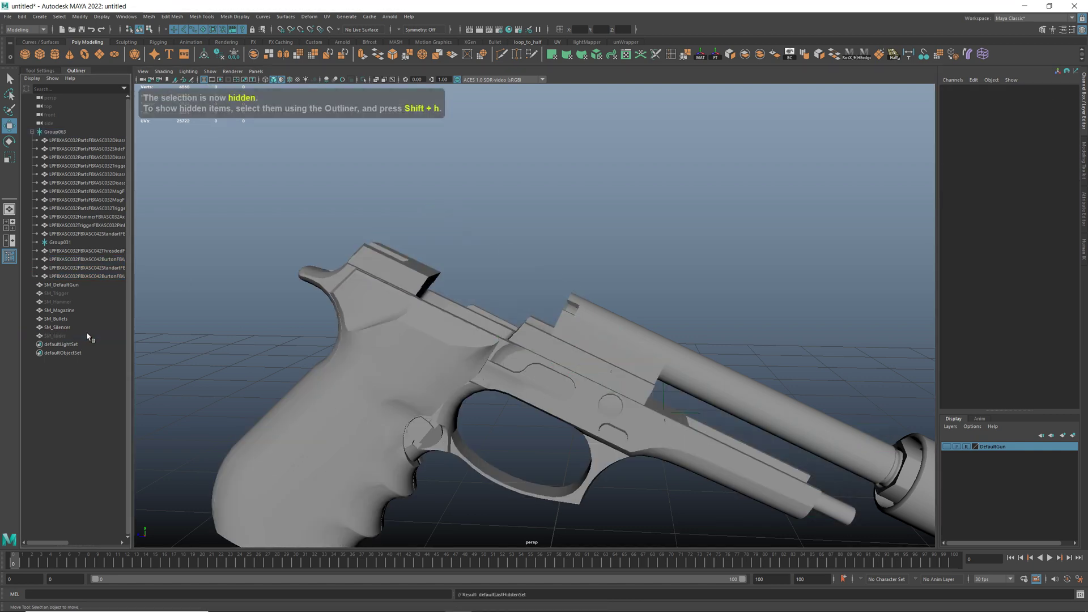
pyautogui.press('f')
# - Examine the remaining frame and disassembly lever parts of Group063
pyautogui.click(85, 268)
pyautogui.press('f')
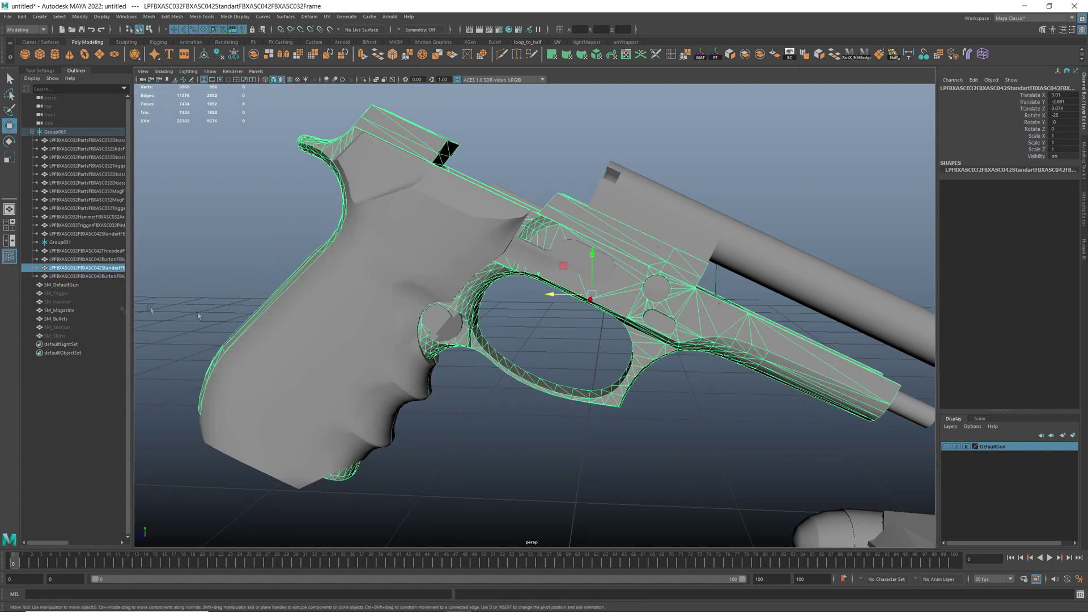
pyautogui.keyDown('shift'); pyautogui.click(446, 336); pyautogui.keyUp('shift')
pyautogui.click(83, 142)
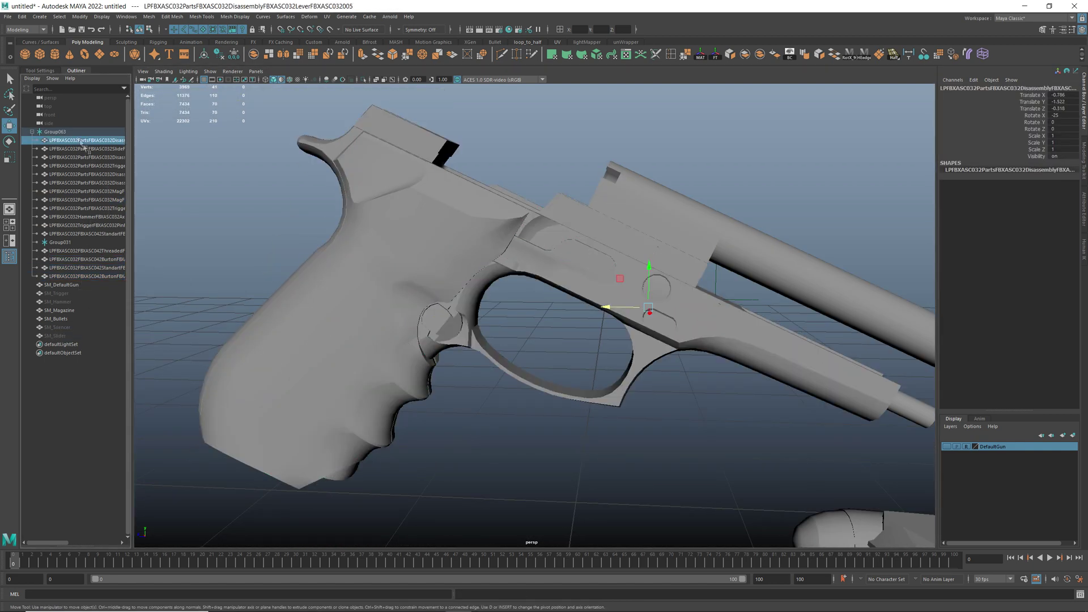
pyautogui.click(76, 135)
pyautogui.press('f')
pyautogui.keyDown('alt'); pyautogui.moveTo(317, 284); pyautogui.dragTo(341, 295); pyautogui.keyUp('alt')
# - Combine all remaining part meshes of Group063 into one mesh, name it SM_Grip and delete its history
pyautogui.click(71, 141)
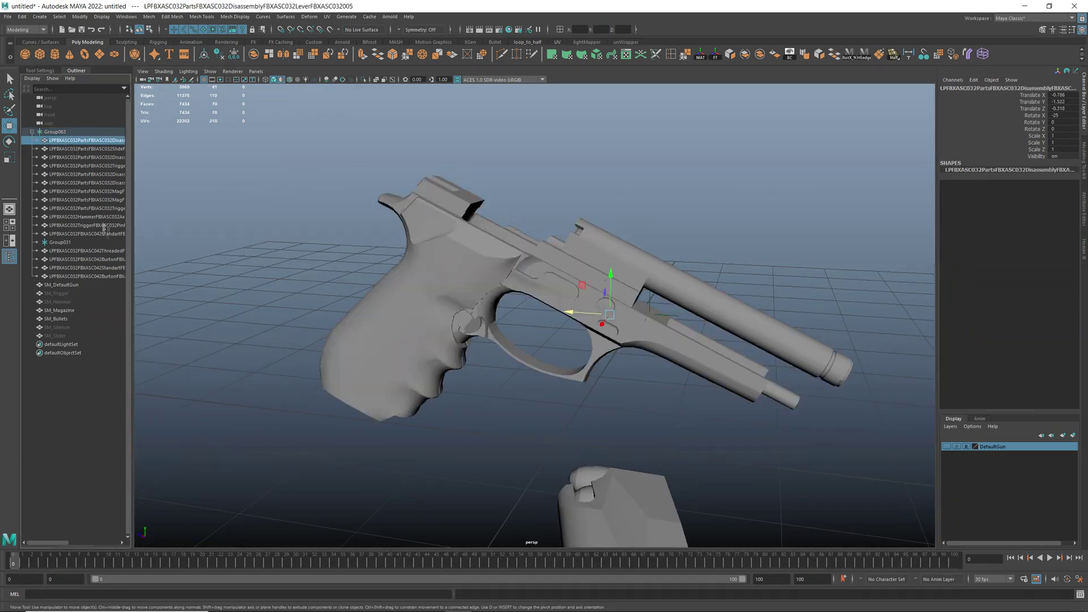
pyautogui.keyDown('shift'); pyautogui.click(105, 234); pyautogui.keyUp('shift')
pyautogui.keyDown('ctrl'); pyautogui.moveTo(107, 252); pyautogui.dragTo(104, 277); pyautogui.keyUp('ctrl')
pyautogui.keyDown('alt'); pyautogui.moveTo(494, 328); pyautogui.dragTo(718, 68); pyautogui.keyUp('alt')
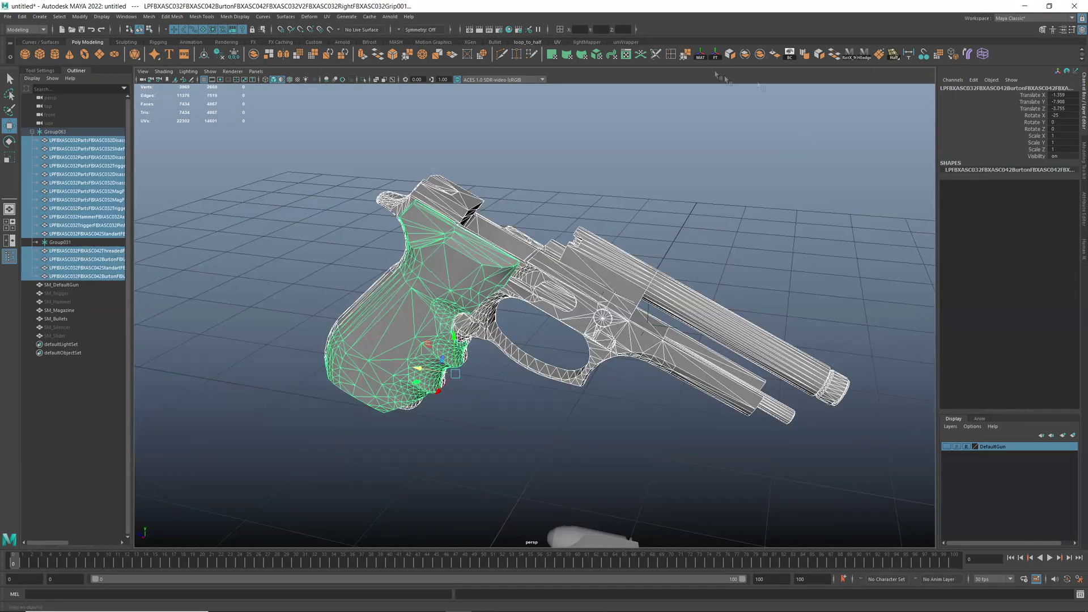
pyautogui.click(762, 57)
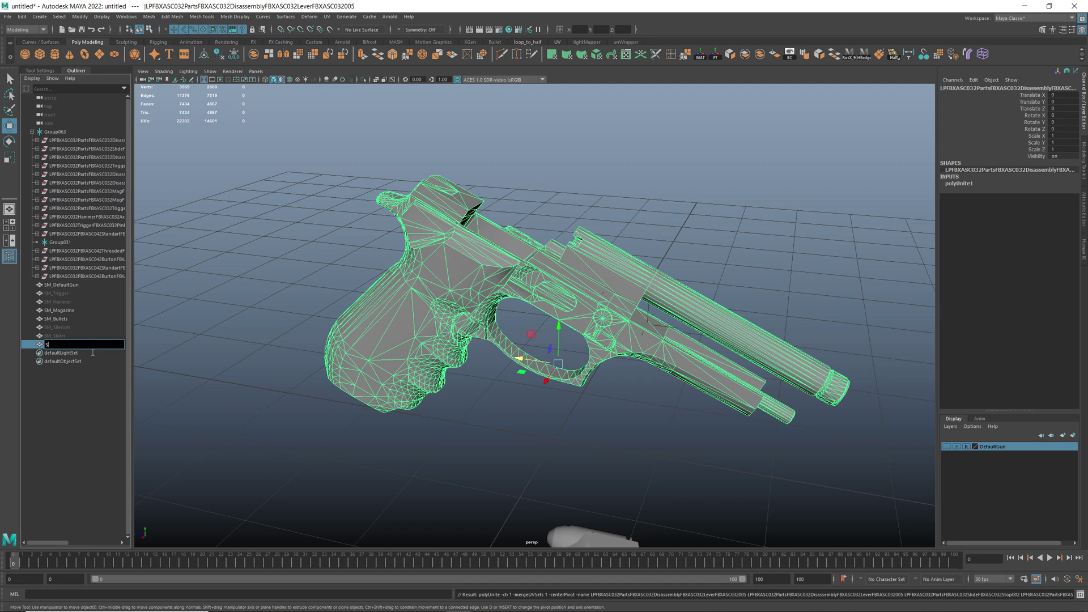
pyautogui.write('SM_Grip')
pyautogui.press('Return')
pyautogui.keyDown('alt'); pyautogui.moveTo(427, 318); pyautogui.dragTo(175, 286); pyautogui.keyUp('alt')
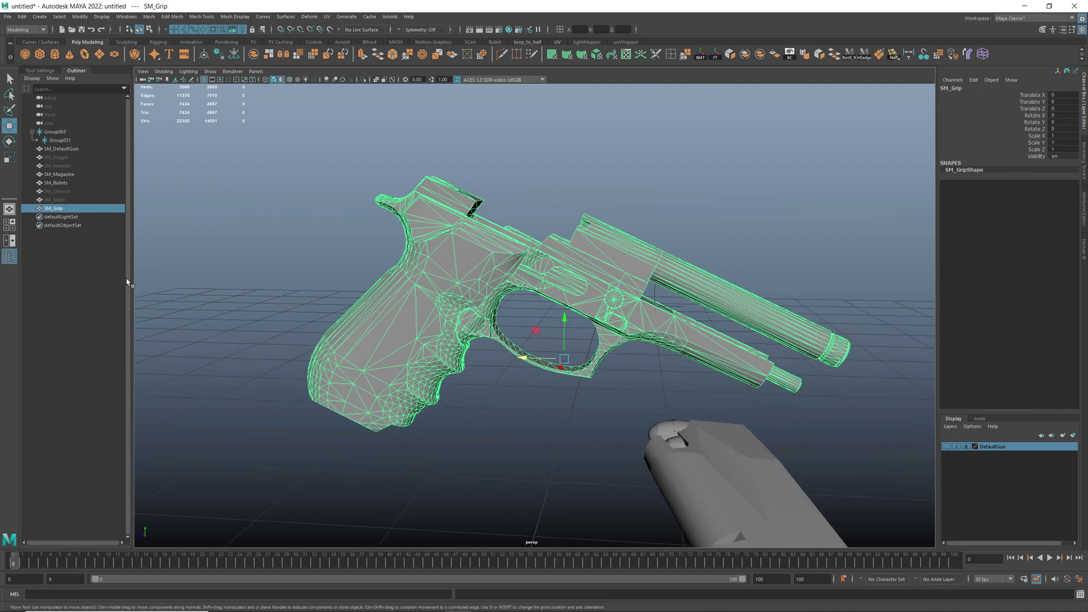
# - Hide SM_Grip to check for leftover parts, and unhide SM_Grip, SM_Slider, SM_Silencer, SM_Hammer and SM_Trigger
pyautogui.hotkey('ctrl', 'h')
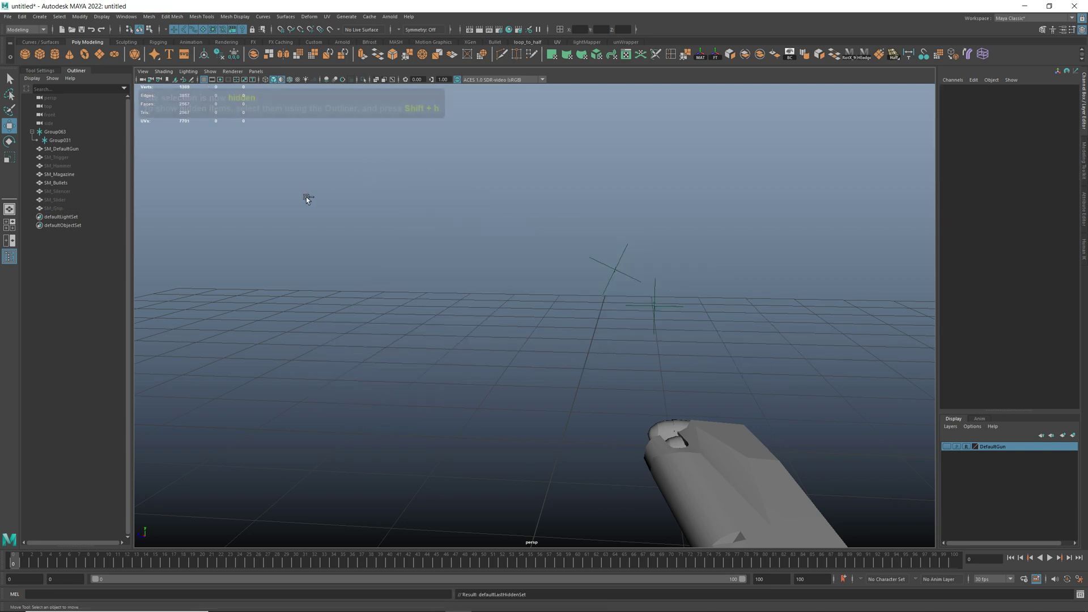
pyautogui.click(79, 208)
pyautogui.keyDown('shift'); pyautogui.click(79, 191); pyautogui.keyUp('shift')
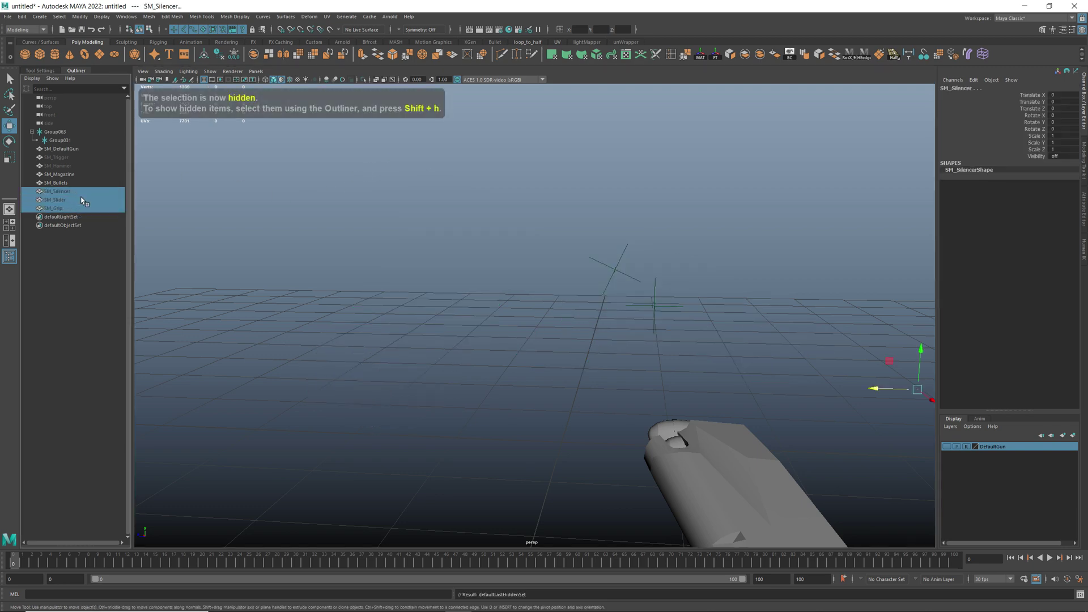
pyautogui.hotkey('shift', 'h')
pyautogui.click(74, 167)
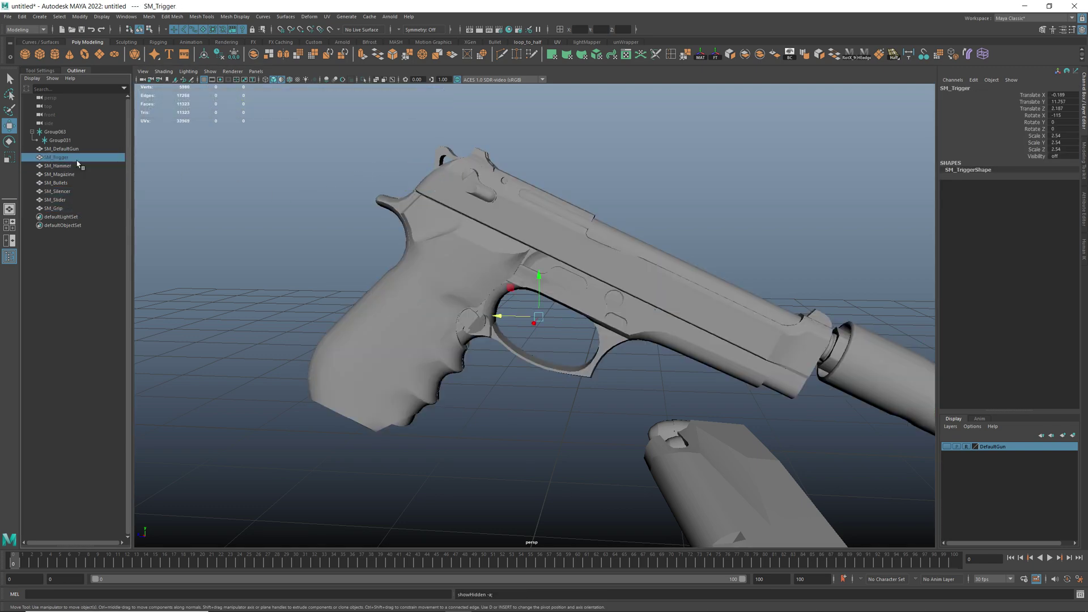
pyautogui.hotkey('shift', 'h')
pyautogui.scroll(-3, 280, 199)
pyautogui.keyDown('alt'); pyautogui.moveTo(280, 199); pyautogui.dragTo(300, 206); pyautogui.keyUp('alt')
pyautogui.click(516, 148)
pyautogui.scroll(-4, 515, 148)
pyautogui.keyDown('alt'); pyautogui.moveTo(516, 255); pyautogui.dragTo(502, 210); pyautogui.keyUp('alt')
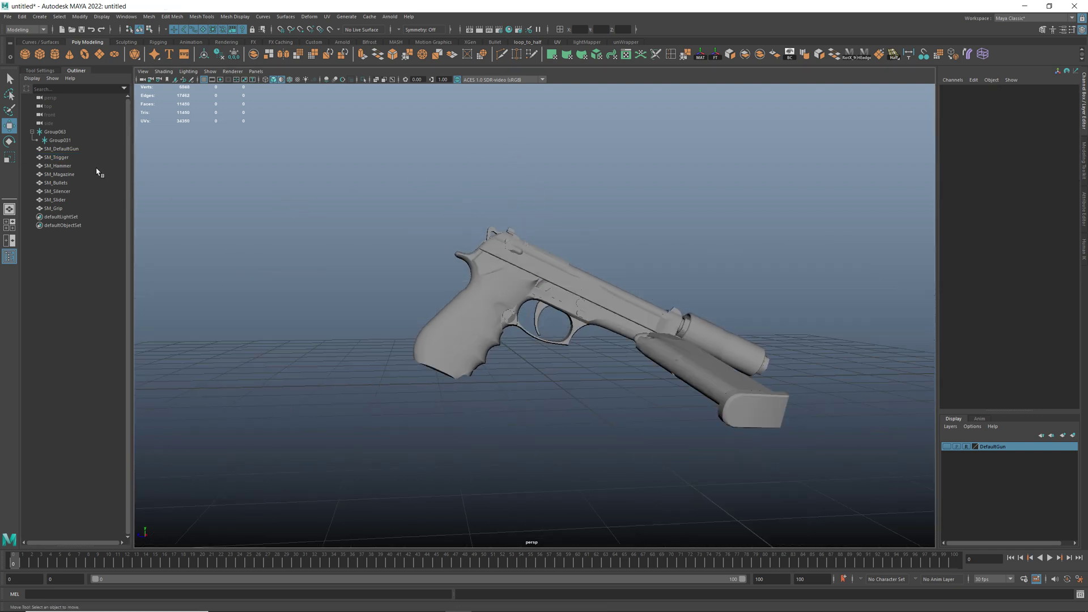
# - Check each SM_ mesh in the Outliner one by one, from SM_DefaultGun to SM_Grip, against the model
pyautogui.click(83, 150)
pyautogui.keyDown('alt'); pyautogui.moveTo(241, 139); pyautogui.dragTo(199, 152); pyautogui.keyUp('alt')
pyautogui.click(85, 158)
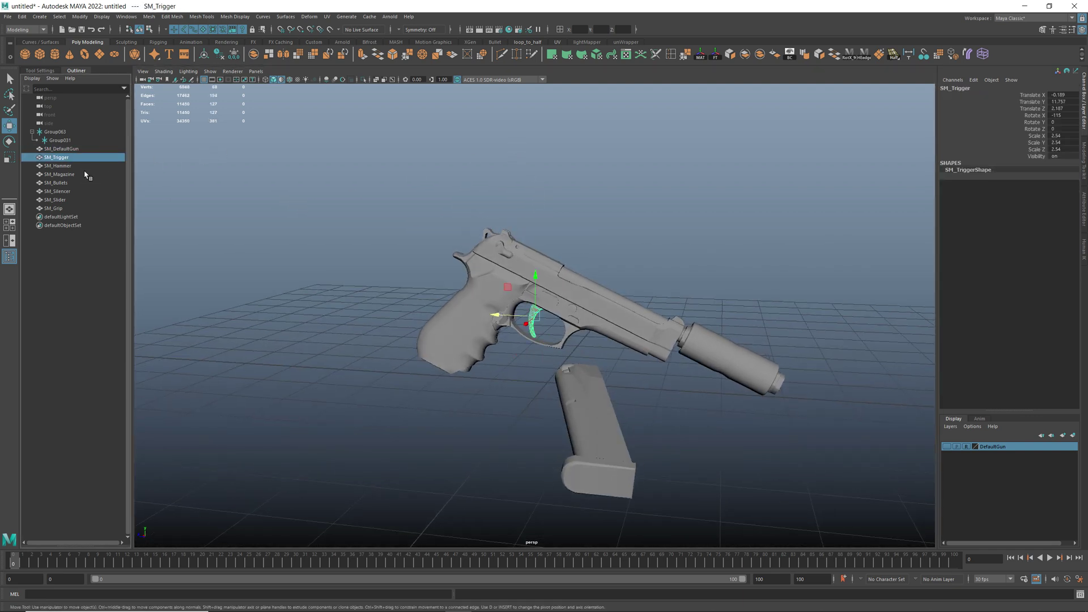
pyautogui.click(76, 168)
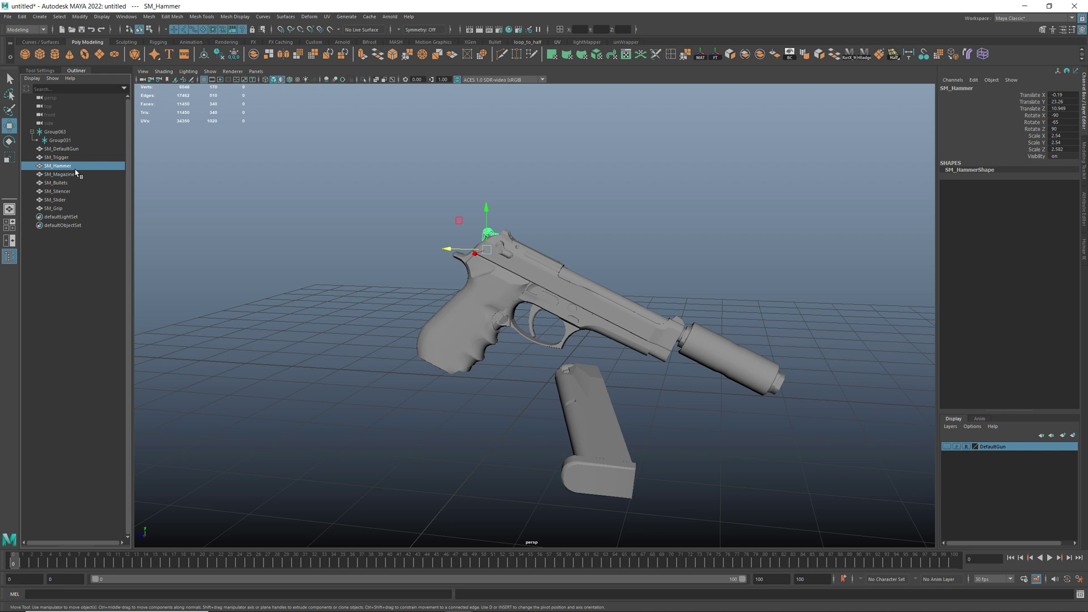
pyautogui.click(75, 176)
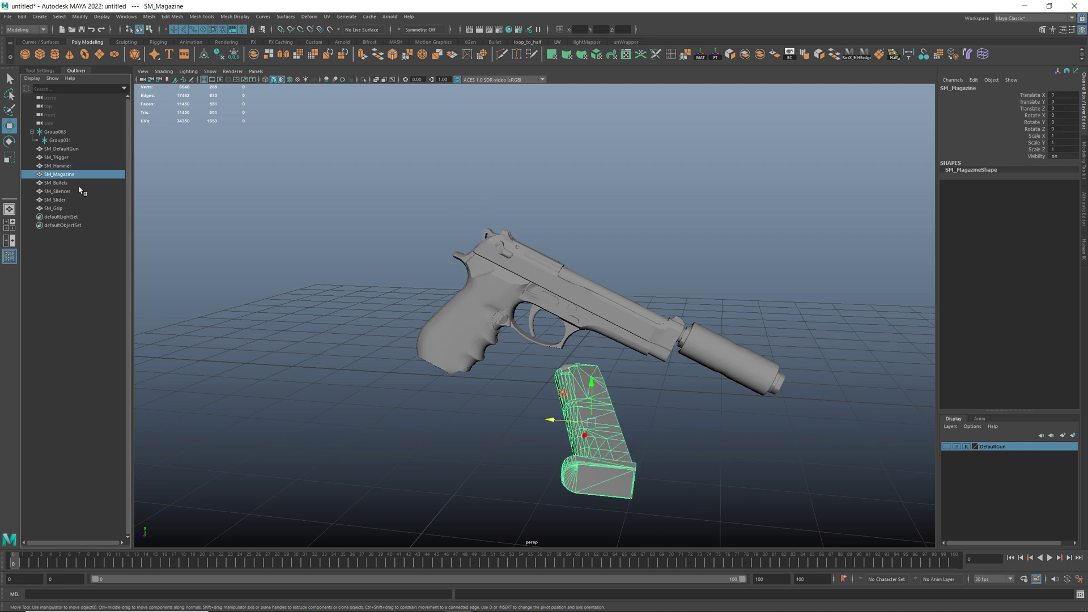
pyautogui.click(80, 184)
pyautogui.keyDown('alt'); pyautogui.moveTo(277, 227); pyautogui.dragTo(317, 227); pyautogui.keyUp('alt')
pyautogui.click(57, 191)
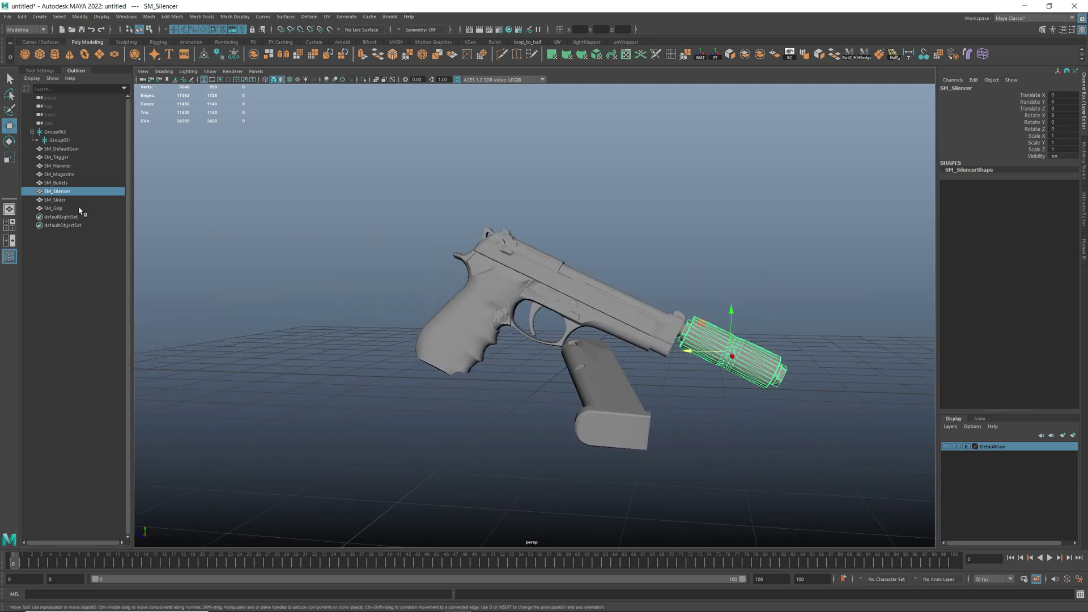
pyautogui.click(55, 199)
pyautogui.keyDown('alt'); pyautogui.moveTo(206, 222); pyautogui.dragTo(321, 286); pyautogui.keyUp('alt')
pyautogui.click(57, 208)
pyautogui.keyDown('alt'); pyautogui.moveTo(414, 267); pyautogui.dragTo(438, 258); pyautogui.keyUp('alt')
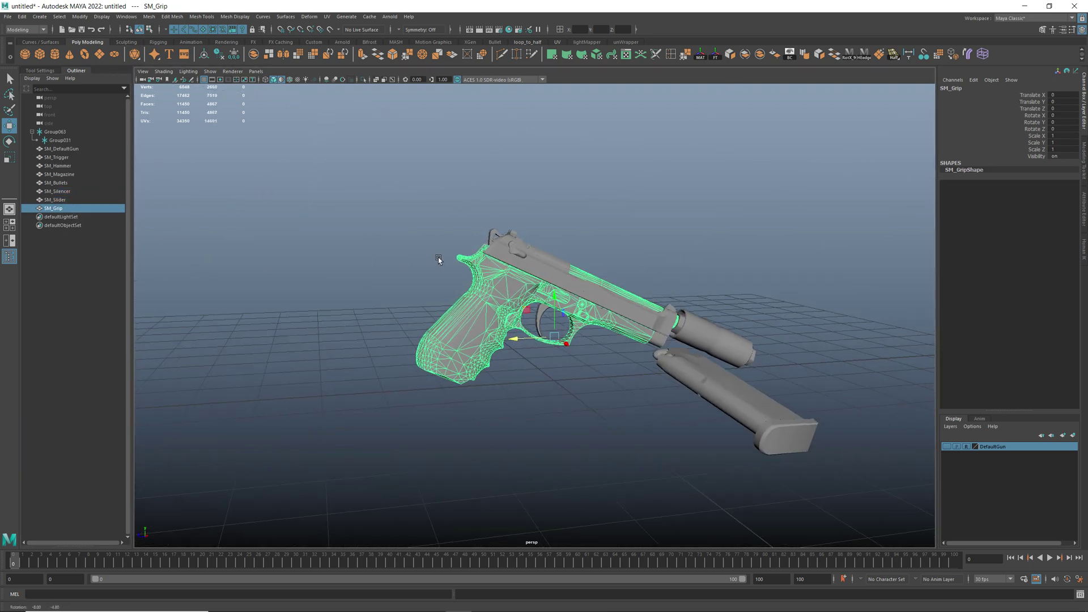
# - Group the meshes from SM_Trigger through SM_Grip, name the group NewGun and expand it
pyautogui.click(72, 158)
pyautogui.keyDown('shift'); pyautogui.click(70, 209); pyautogui.keyUp('shift')
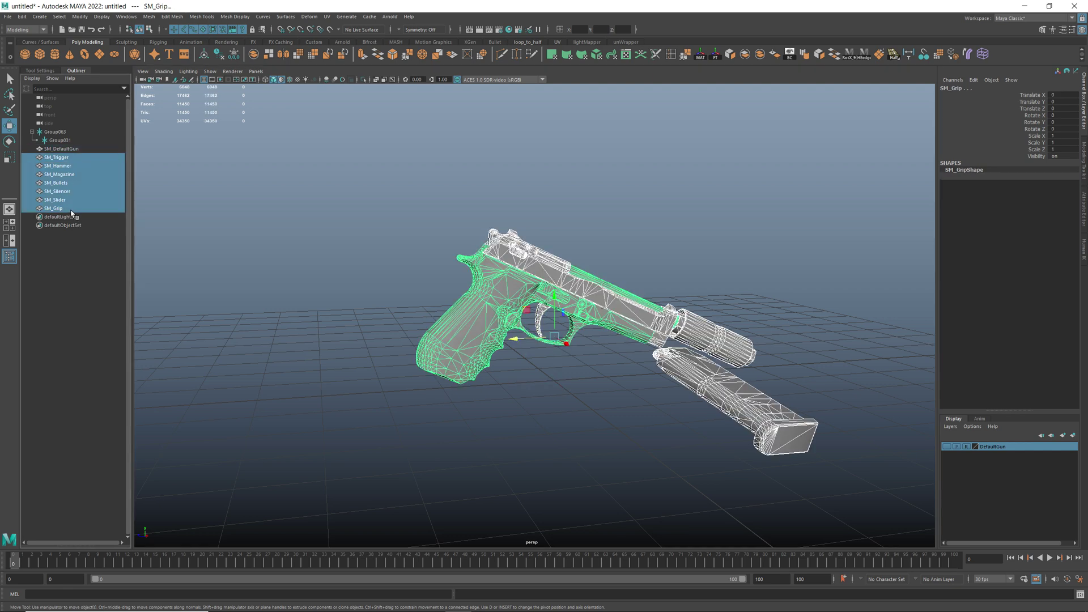
pyautogui.hotkey('ctrl', 'g')
pyautogui.doubleClick(72, 160)
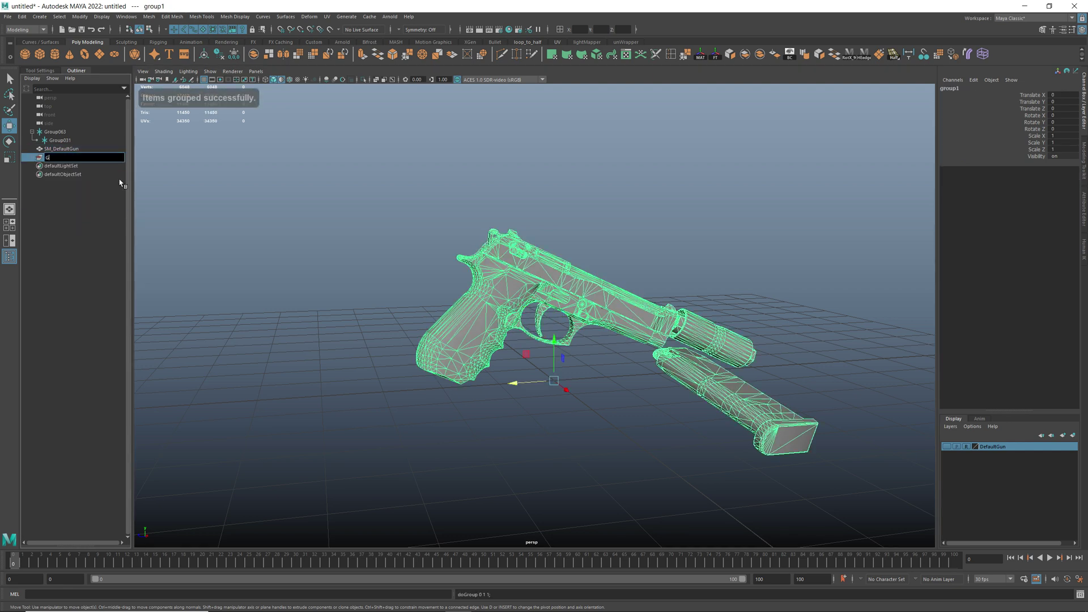
pyautogui.write('NewGun')
pyautogui.press('Return')
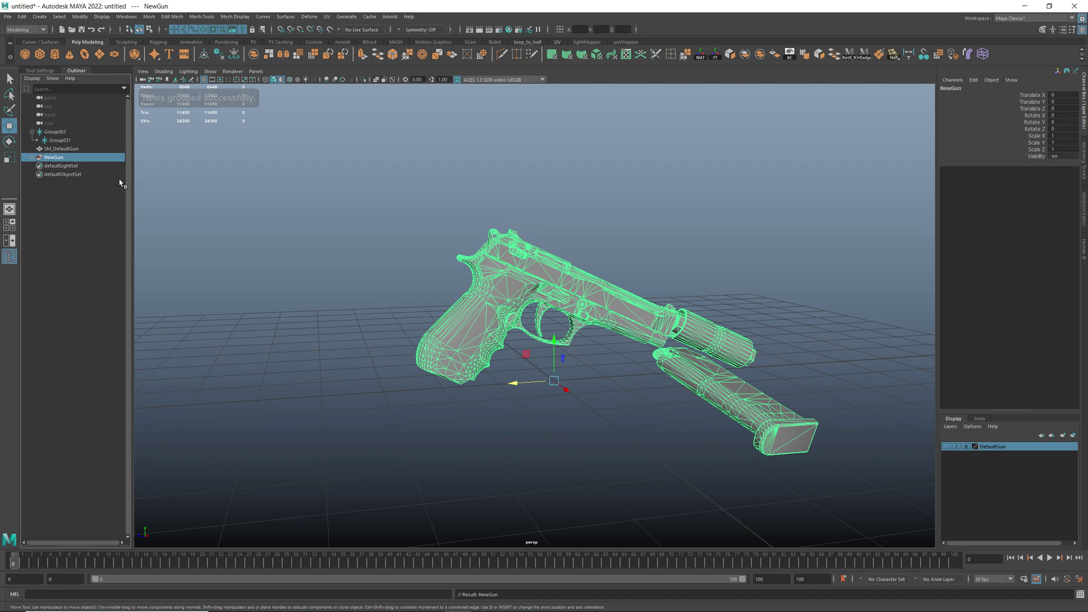
pyautogui.click(33, 158)
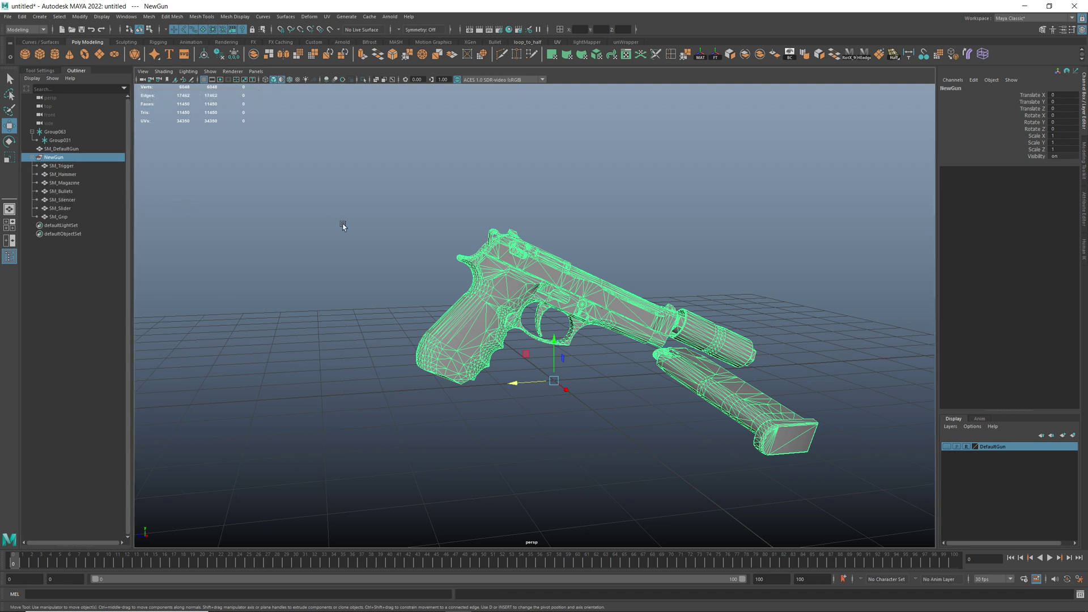
# - Delete the empty leftover groups Group031 and Group063
pyautogui.click(341, 226)
pyautogui.click(60, 140)
pyautogui.press('Delete')
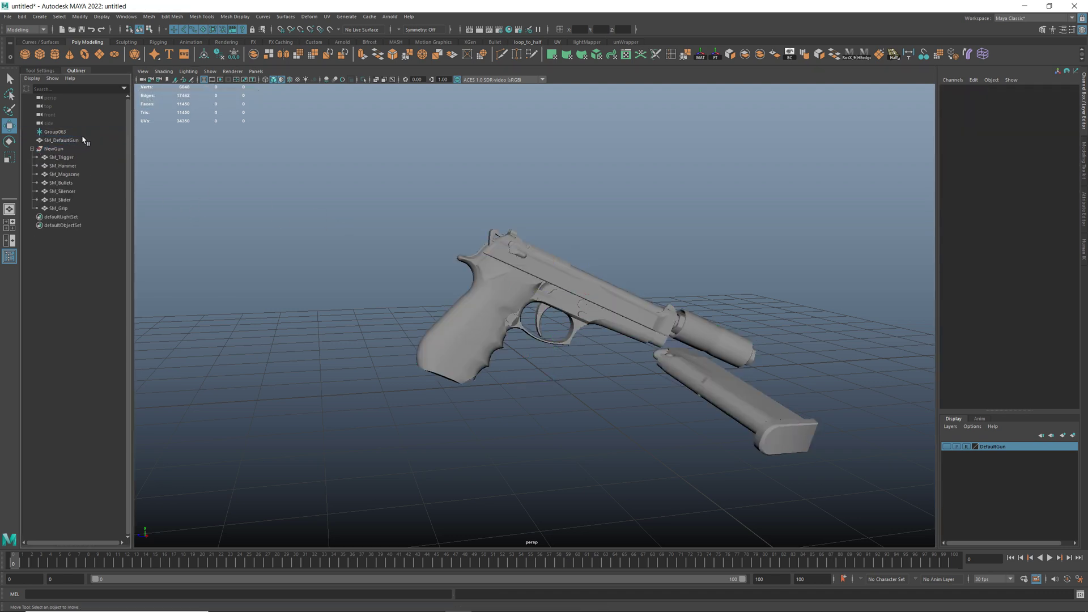
pyautogui.keyDown('alt'); pyautogui.moveTo(560, 379); pyautogui.dragTo(529, 297); pyautogui.keyUp('alt')
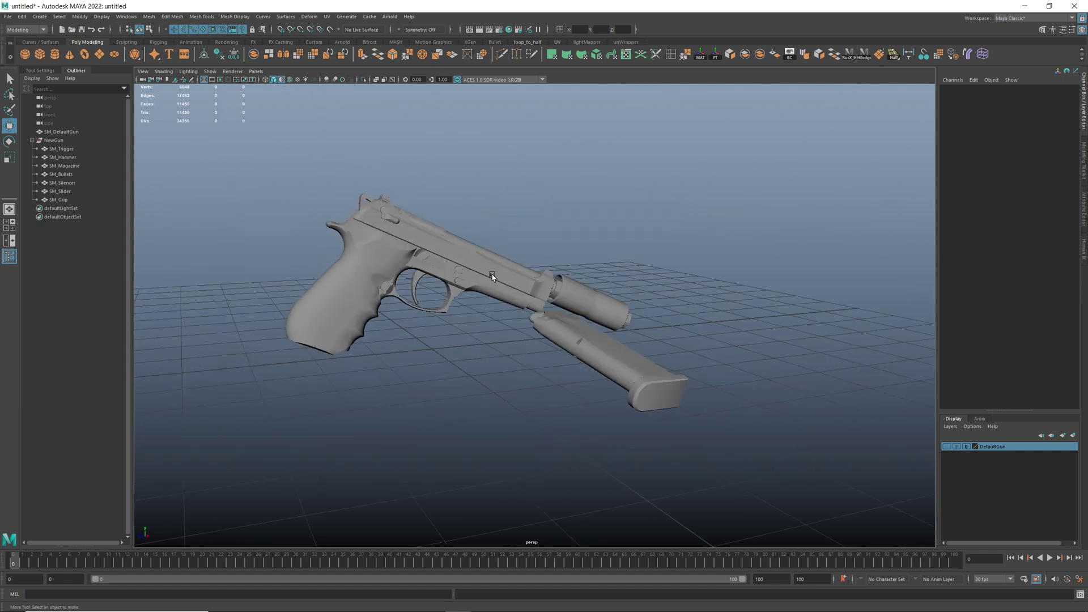
# - Create a polygon cube at the origin and show the DefaultGun layer
pyautogui.click(49, 59)
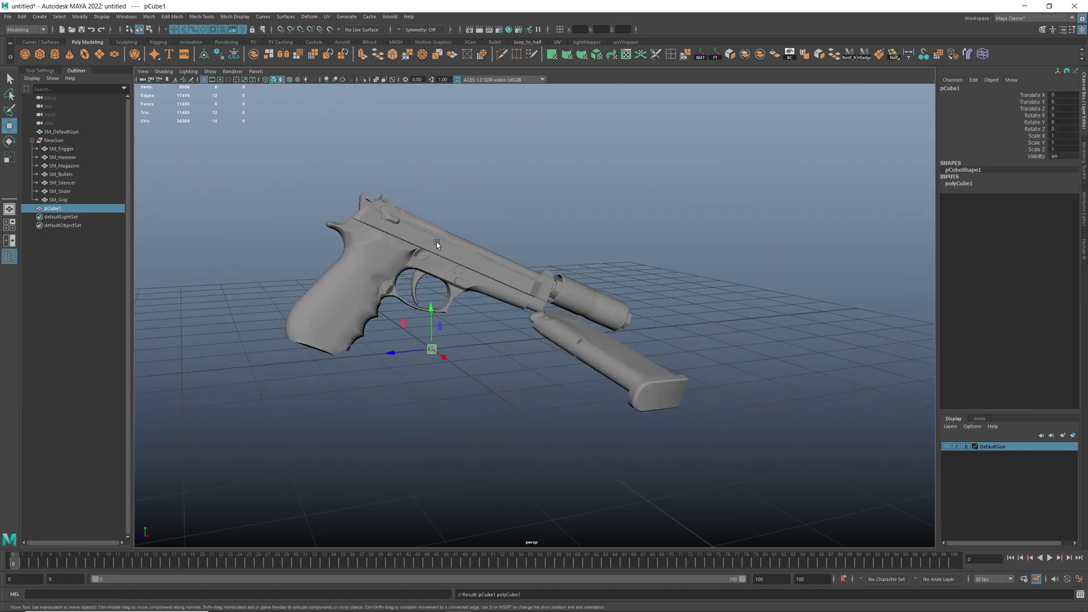
pyautogui.keyDown('alt'); pyautogui.moveTo(567, 340); pyautogui.dragTo(633, 357); pyautogui.keyUp('alt')
pyautogui.click(947, 447)
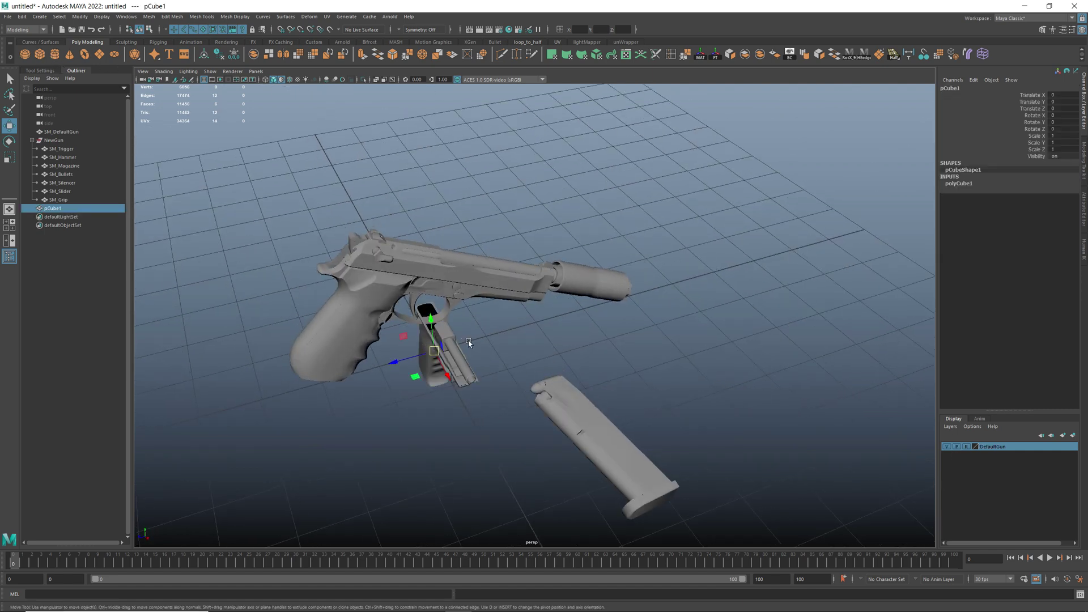
pyautogui.click(236, 287)
pyautogui.scroll(3, 382, 357)
pyautogui.keyDown('alt'); pyautogui.moveTo(363, 402); pyautogui.dragTo(498, 331); pyautogui.keyUp('alt')
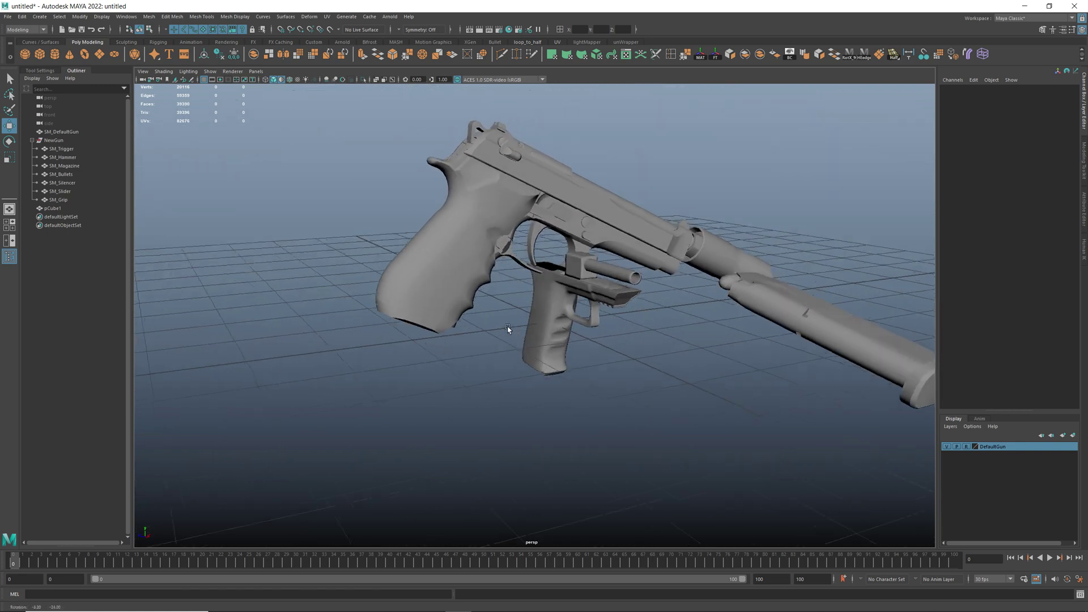
# - Move the cube to 35.85 along Z, clear of the guns, and scale it uniformly to about 14.9
pyautogui.click(67, 209)
pyautogui.keyDown('alt'); pyautogui.moveTo(504, 374); pyautogui.dragTo(473, 358); pyautogui.keyUp('alt')
pyautogui.press('r')
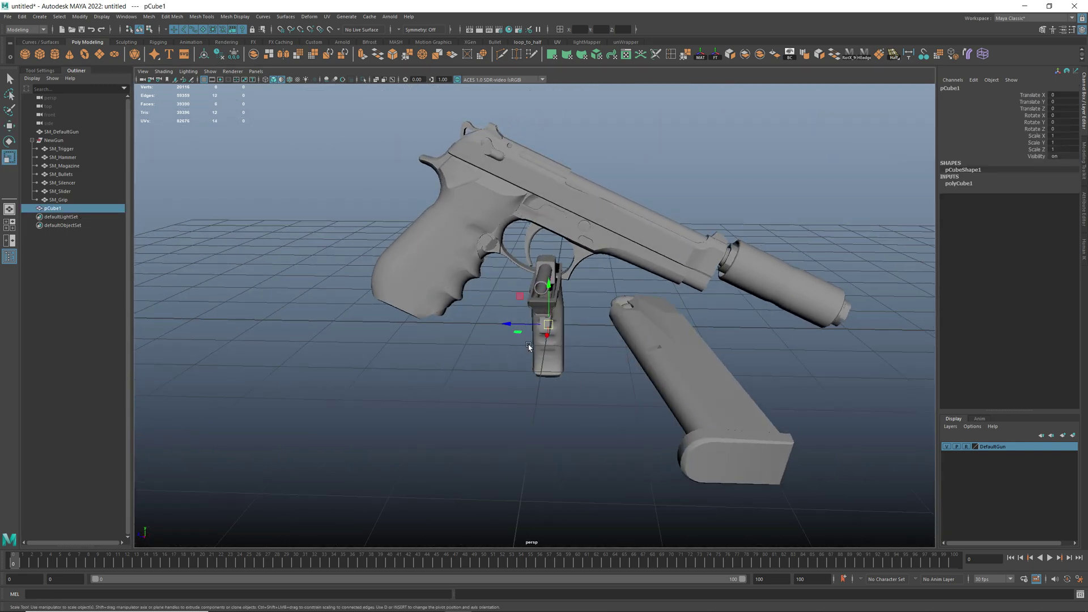
pyautogui.moveTo(550, 330); pyautogui.dragTo(474, 325)
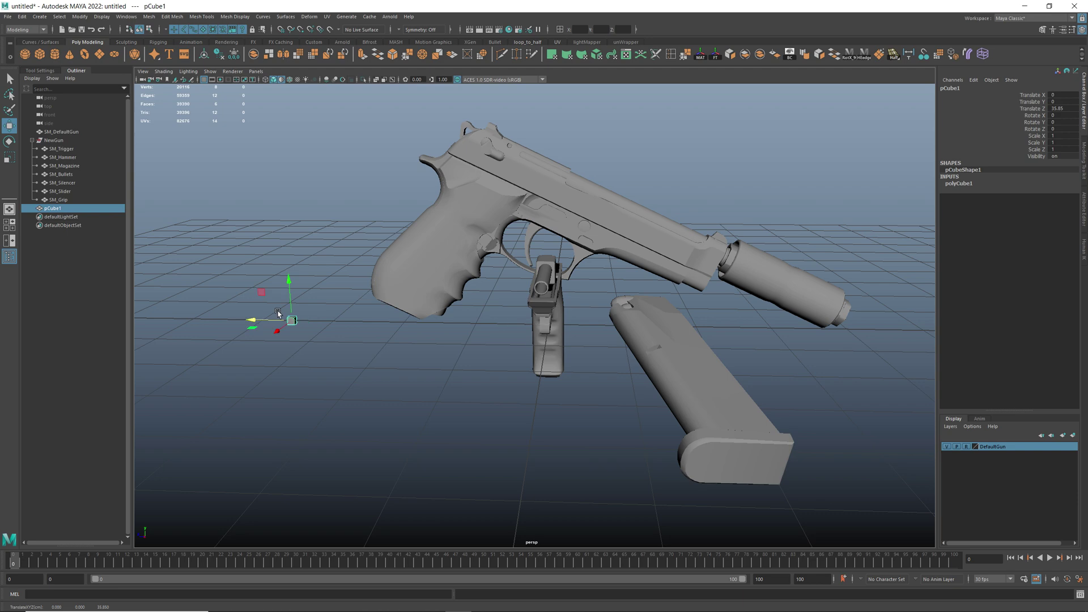
pyautogui.moveTo(305, 322); pyautogui.dragTo(394, 302)
# - Group SM_Magazine and SM_Bullets inside NewGun, name the group Magazine and expand it
pyautogui.keyDown('alt'); pyautogui.moveTo(395, 302); pyautogui.dragTo(551, 435, button='right'); pyautogui.keyUp('alt')
pyautogui.keyDown('alt'); pyautogui.moveTo(551, 434); pyautogui.dragTo(528, 260); pyautogui.keyUp('alt')
pyautogui.click(529, 259)
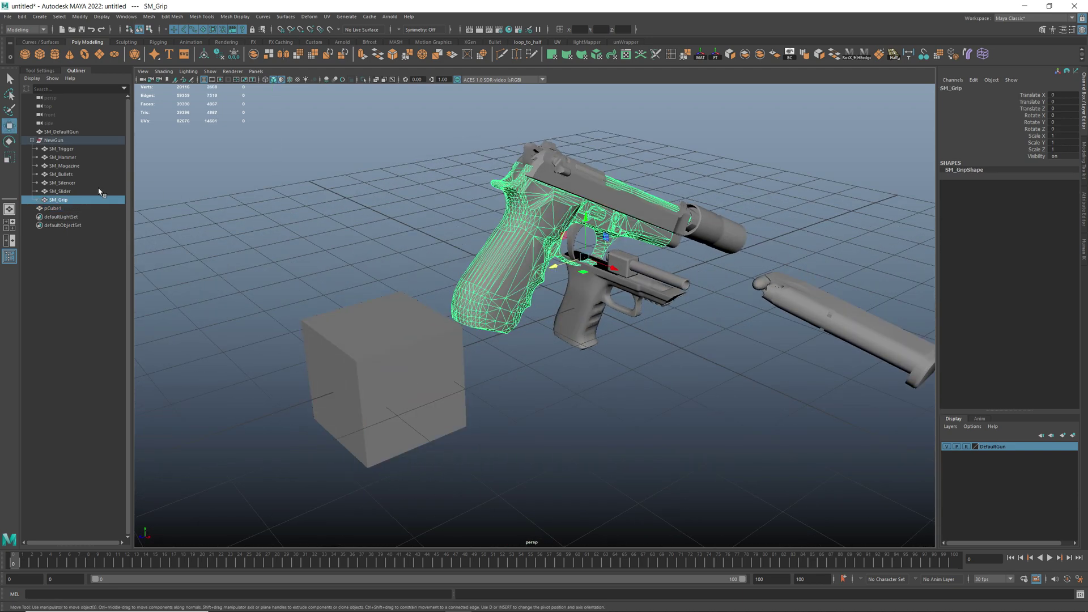
pyautogui.click(55, 141)
pyautogui.keyDown('alt'); pyautogui.moveTo(356, 216); pyautogui.dragTo(287, 224); pyautogui.keyUp('alt')
pyautogui.moveTo(82, 169); pyautogui.dragTo(81, 179)
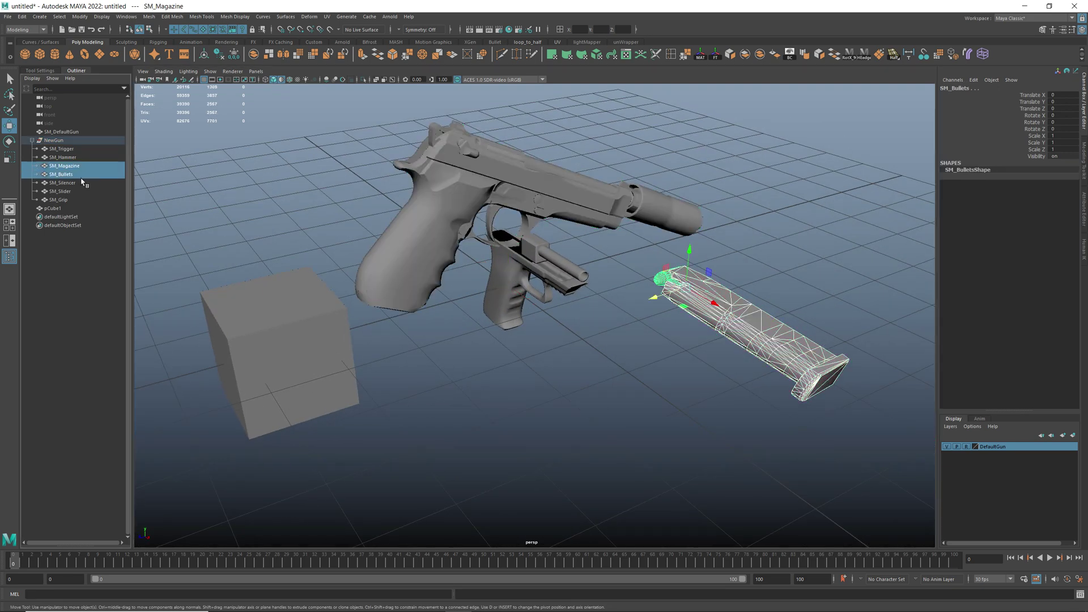
pyautogui.hotkey('ctrl', 'g')
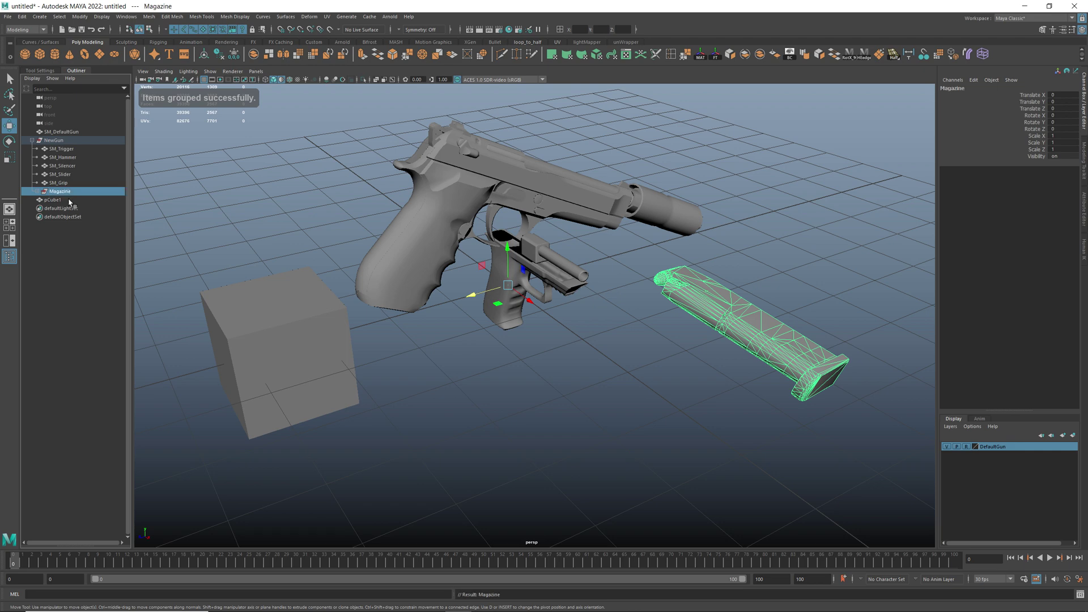
pyautogui.click(37, 192)
# - Snap the underside of the magazine's base onto the cube's top face with the Snap Together Tool
pyautogui.keyDown('alt'); pyautogui.moveTo(426, 394); pyautogui.dragTo(763, 210); pyautogui.keyUp('alt')
pyautogui.click(84, 18)
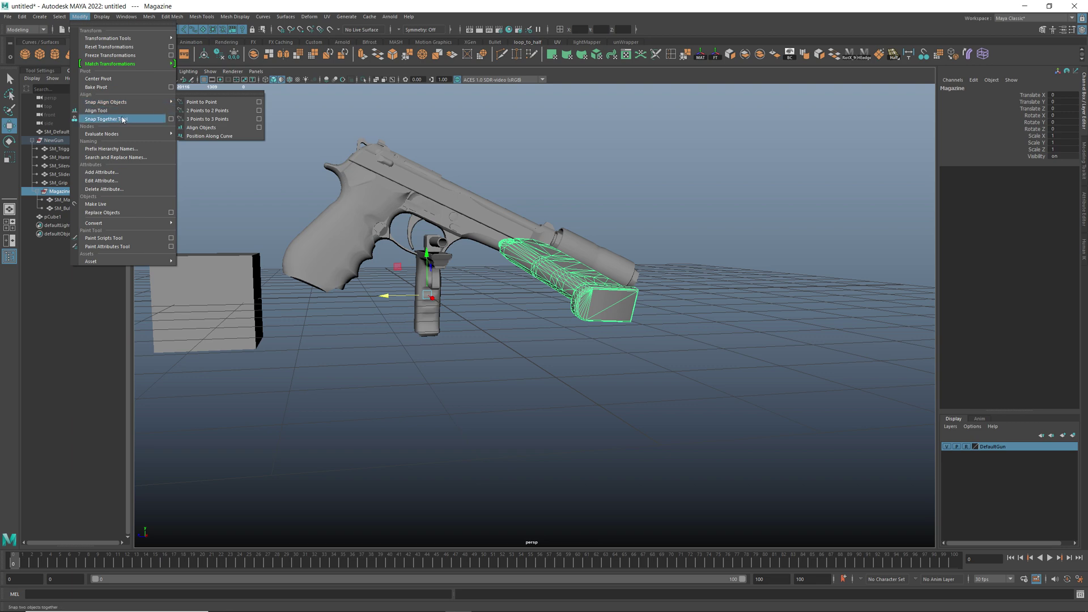
pyautogui.click(122, 118)
pyautogui.scroll(4, 628, 293)
pyautogui.click(679, 298)
pyautogui.scroll(-5, 400, 312)
pyautogui.keyDown('alt'); pyautogui.moveTo(373, 287); pyautogui.dragTo(422, 335); pyautogui.keyUp('alt')
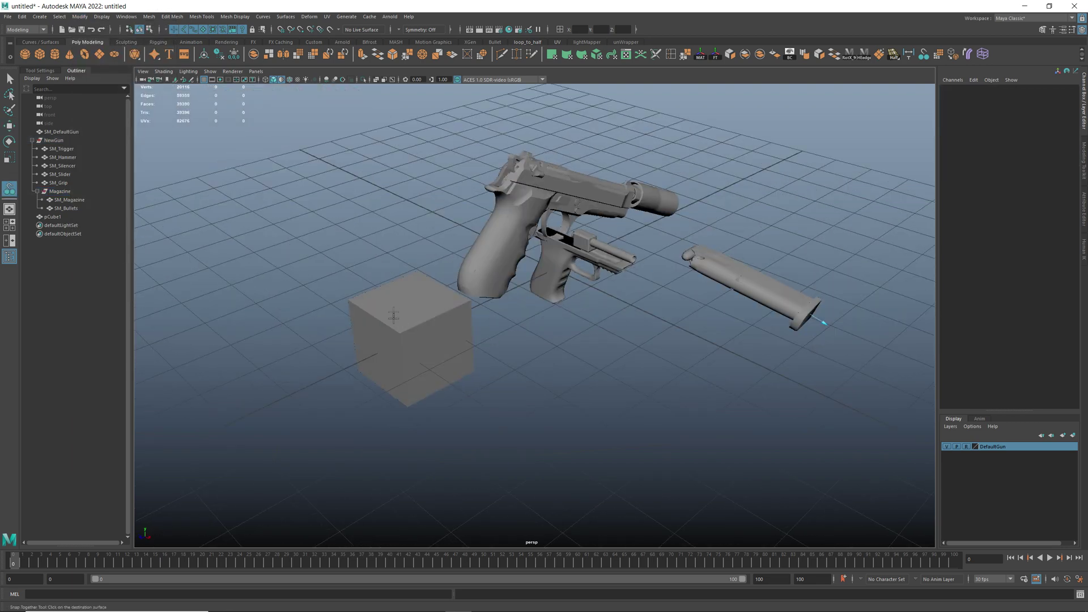
pyautogui.click(400, 309)
pyautogui.press('Return')
# - Snap the side of the magazine's base against a vertical face of the cube to square up the magazine
pyautogui.keyDown('alt'); pyautogui.moveTo(400, 309); pyautogui.dragTo(580, 333, button='middle'); pyautogui.keyUp('alt')
pyautogui.scroll(4, 580, 333)
pyautogui.keyDown('alt'); pyautogui.moveTo(579, 333); pyautogui.dragTo(820, 384); pyautogui.keyUp('alt')
pyautogui.keyDown('alt'); pyautogui.moveTo(824, 385); pyautogui.dragTo(495, 317, button='middle'); pyautogui.keyUp('alt')
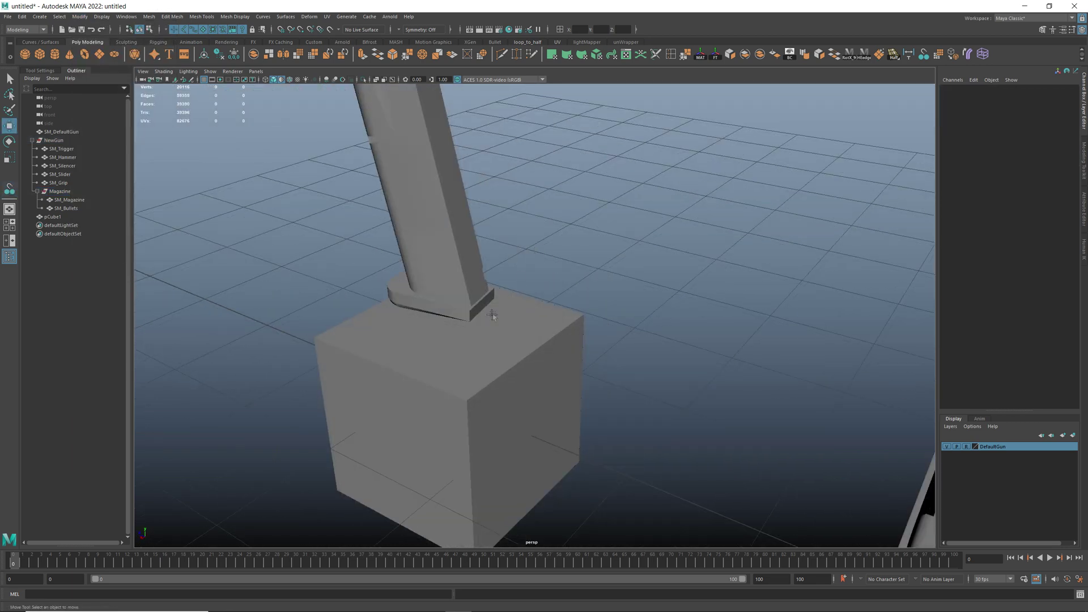
pyautogui.keyDown('alt'); pyautogui.moveTo(386, 365); pyautogui.dragTo(561, 318); pyautogui.keyUp('alt')
pyautogui.click(522, 347)
pyautogui.press('Return')
# - Take the Magazine group out of the NewGun group, placing it after the cube in the hierarchy
pyautogui.scroll(-5, 532, 346)
pyautogui.moveTo(587, 313); pyautogui.dragTo(621, 303, button='right')
pyautogui.keyDown('alt'); pyautogui.moveTo(674, 442); pyautogui.dragTo(505, 394, button='middle'); pyautogui.keyUp('alt')
pyautogui.keyDown('alt'); pyautogui.moveTo(506, 393); pyautogui.dragTo(499, 315); pyautogui.keyUp('alt')
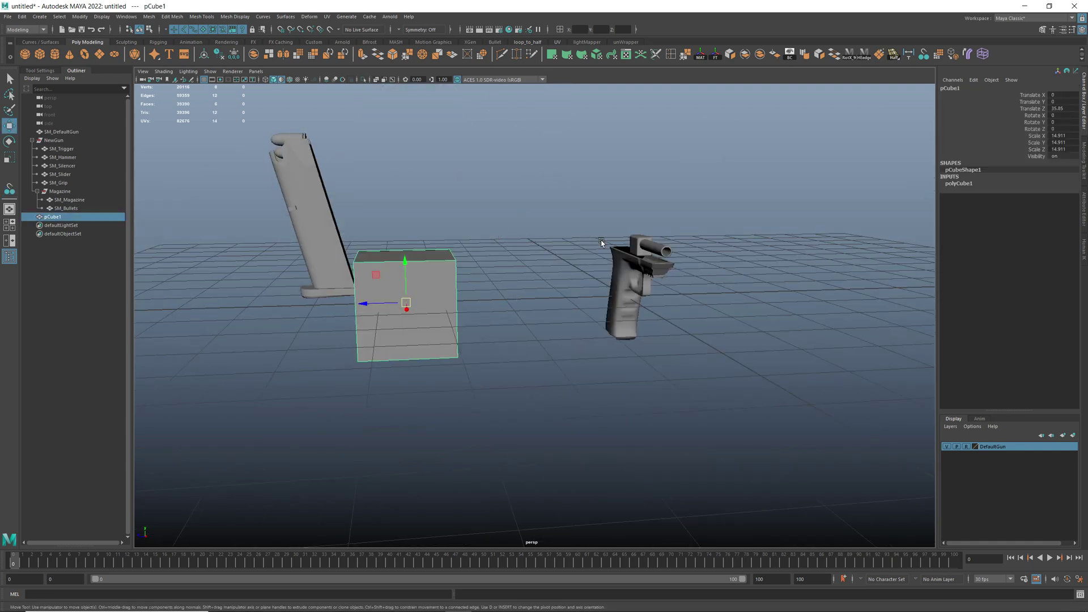
pyautogui.scroll(-2, 601, 242)
pyautogui.keyDown('alt'); pyautogui.moveTo(434, 164); pyautogui.dragTo(554, 275, button='middle'); pyautogui.keyUp('alt')
pyautogui.click(83, 143)
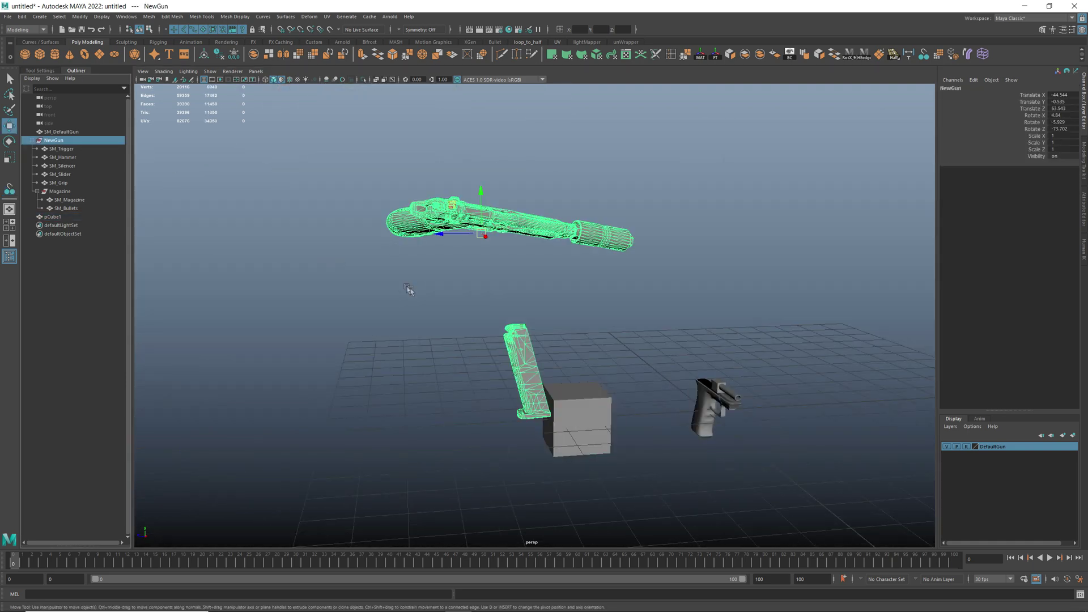
pyautogui.keyDown('alt'); pyautogui.moveTo(405, 287); pyautogui.dragTo(452, 305, button='middle'); pyautogui.keyUp('alt')
pyautogui.scroll(3, 452, 305)
pyautogui.click(69, 194)
pyautogui.moveTo(66, 222); pyautogui.dragTo(66, 221, button='middle')
# - Snap the NewGun pistol onto the cube with the Snap Together Tool to level it
pyautogui.click(66, 143)
pyautogui.keyDown('alt'); pyautogui.moveTo(417, 258); pyautogui.dragTo(481, 331); pyautogui.keyUp('alt')
pyautogui.press('y')
pyautogui.click(507, 225)
pyautogui.scroll(-3, 509, 227)
pyautogui.keyDown('alt'); pyautogui.moveTo(527, 454); pyautogui.dragTo(552, 244, button='middle'); pyautogui.keyUp('alt')
pyautogui.keyDown('alt'); pyautogui.moveTo(565, 426); pyautogui.dragTo(618, 363); pyautogui.keyUp('alt')
pyautogui.click(585, 186)
pyautogui.press('Return')
# - Snap the pistol's side flat against the cube's vertical face to align its direction
pyautogui.click(510, 180)
pyautogui.scroll(-3, 544, 318)
pyautogui.keyDown('alt'); pyautogui.moveTo(427, 272); pyautogui.dragTo(554, 304, button='middle'); pyautogui.keyUp('alt')
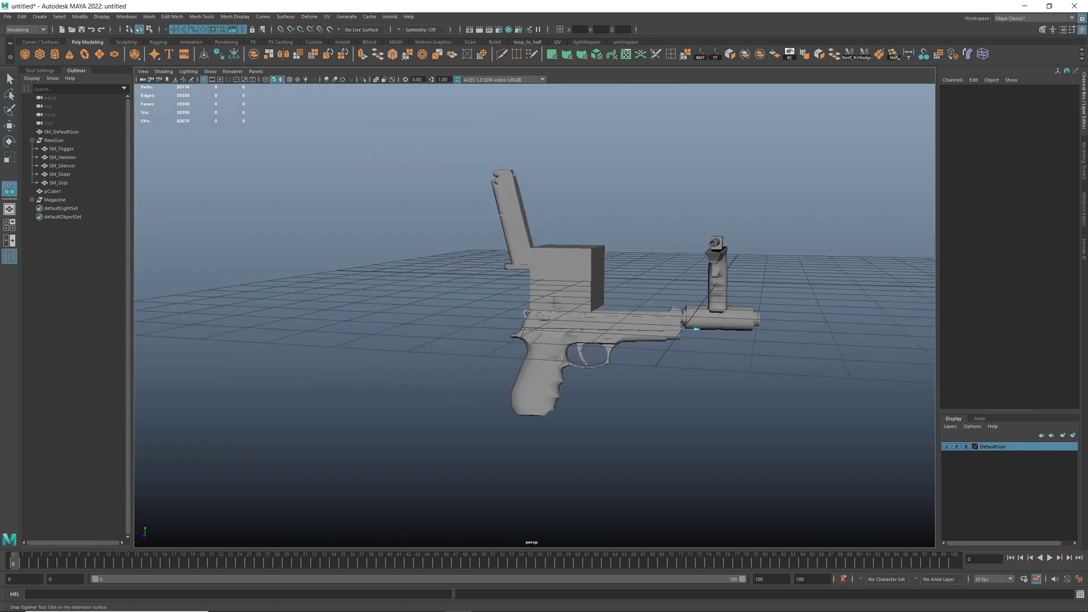
pyautogui.keyDown('alt'); pyautogui.moveTo(554, 304); pyautogui.dragTo(597, 305); pyautogui.keyUp('alt')
pyautogui.press('Return')
# - Delete the helper cube and move the Magazine group back into NewGun, just above SM_Grip
pyautogui.keyDown('alt'); pyautogui.moveTo(470, 262); pyautogui.dragTo(551, 369); pyautogui.keyUp('alt')
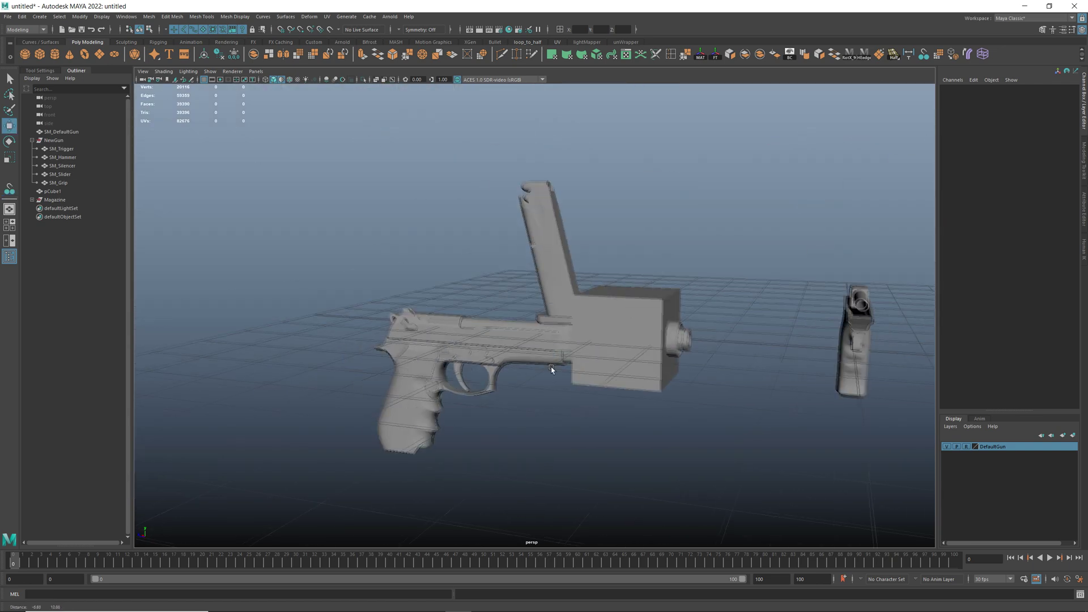
pyautogui.click(627, 335)
pyautogui.press('Delete')
pyautogui.click(497, 331)
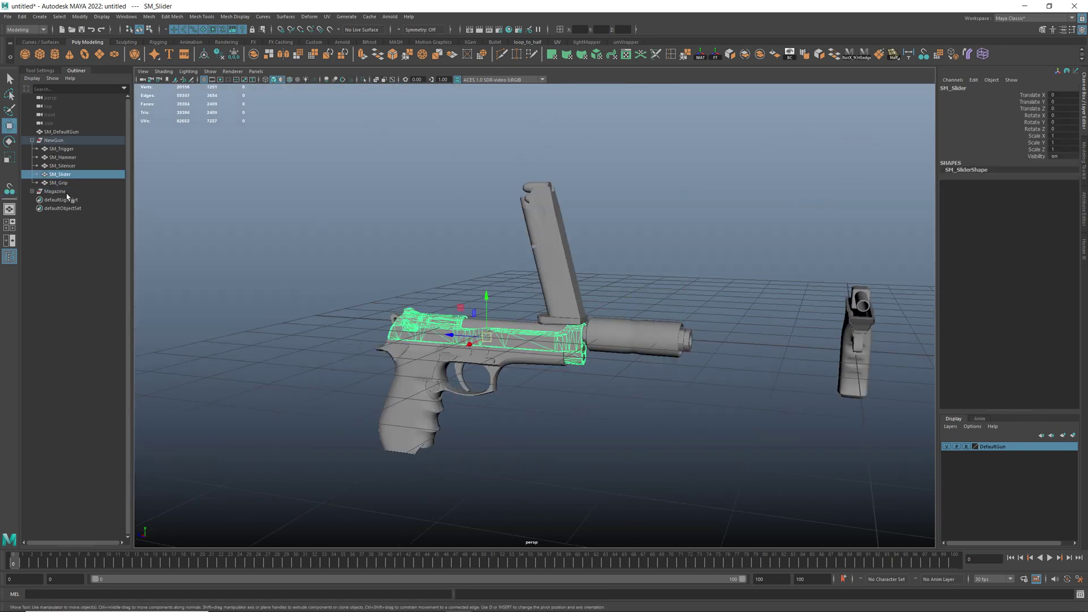
pyautogui.click(55, 192)
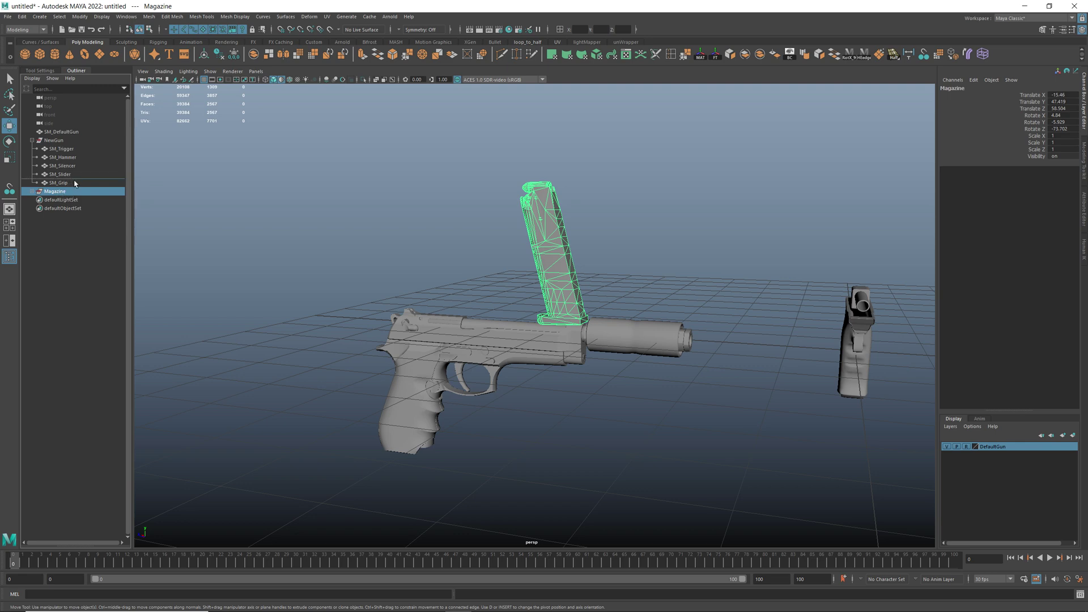
pyautogui.moveTo(74, 181); pyautogui.dragTo(74, 179, button='middle')
# - Freeze the NewGun group's transformations and set its Rotate Y to -90
pyautogui.click(66, 142)
pyautogui.scroll(-3, 435, 263)
pyautogui.keyDown('alt'); pyautogui.moveTo(437, 263); pyautogui.dragTo(449, 251); pyautogui.keyUp('alt')
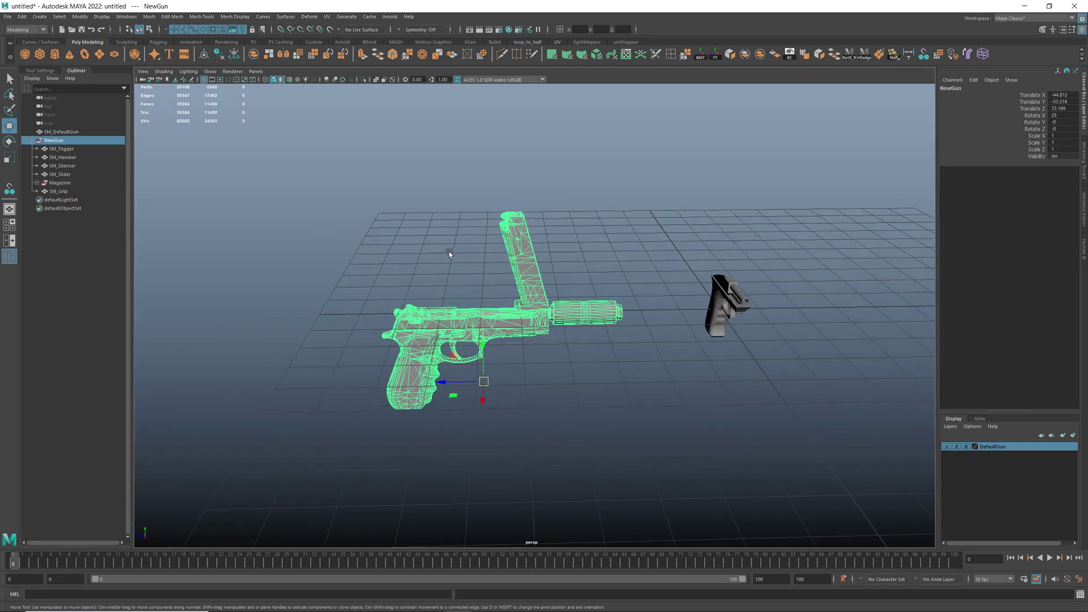
pyautogui.moveTo(508, 403); pyautogui.dragTo(454, 407)
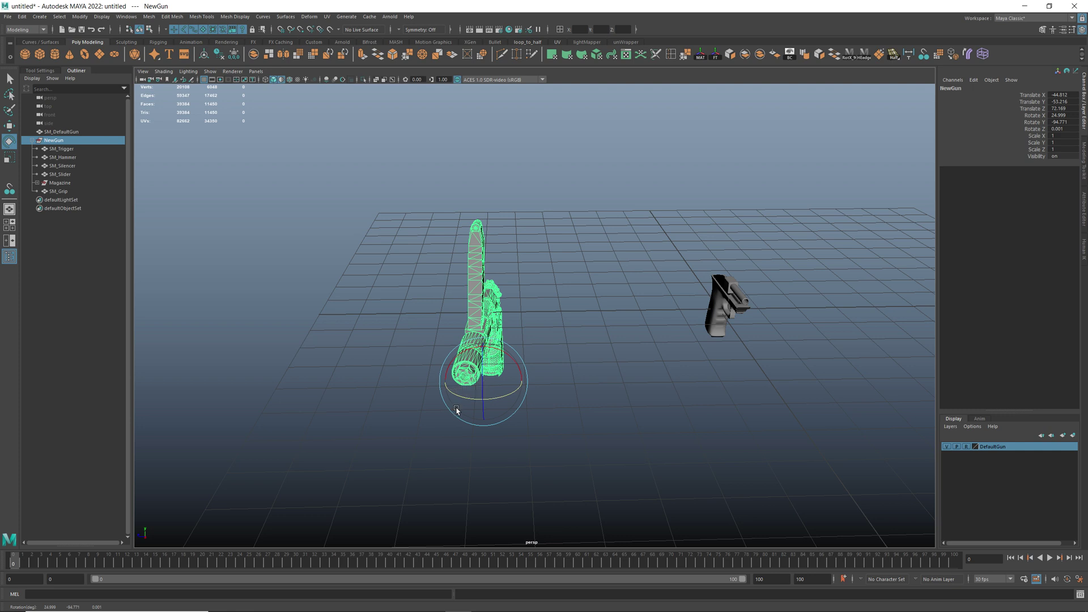
pyautogui.hotkey('ctrl', 'z')
pyautogui.click(717, 56)
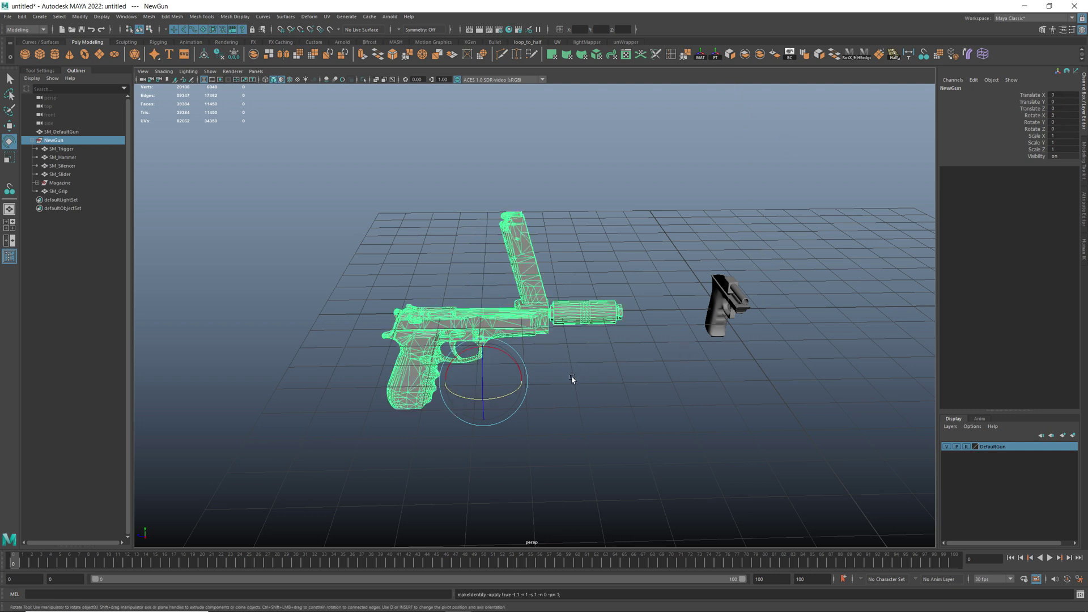
pyautogui.moveTo(519, 400); pyautogui.dragTo(843, 242)
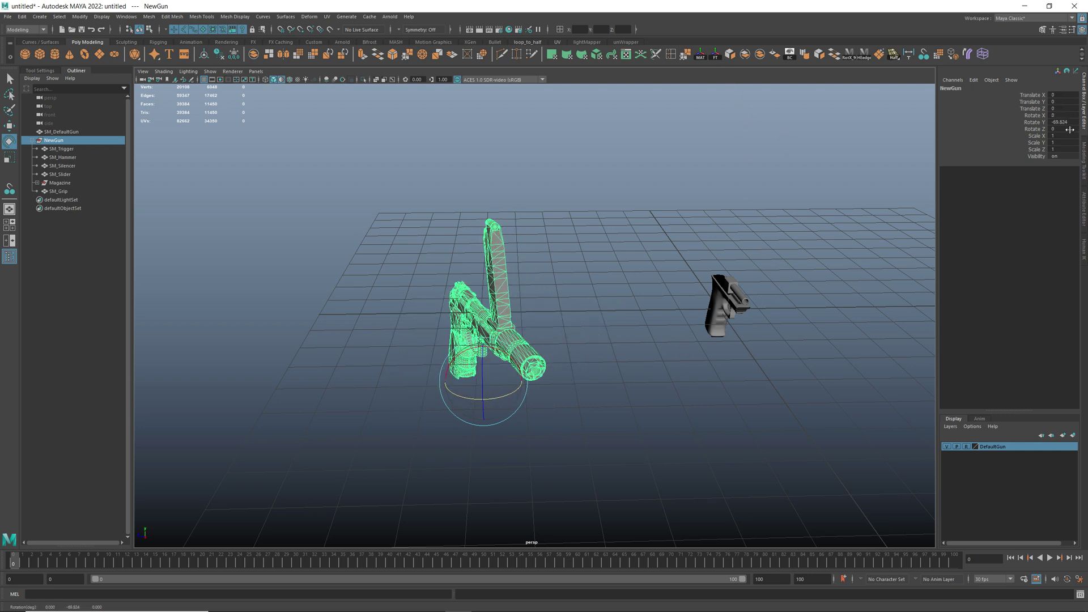
pyautogui.write('-90')
pyautogui.press('Return')
# - Reset the pivot of the Magazine group in the Move tool's settings
pyautogui.keyDown('alt'); pyautogui.moveTo(544, 213); pyautogui.dragTo(638, 206); pyautogui.keyUp('alt')
pyautogui.press('w')
pyautogui.click(495, 294)
pyautogui.click(67, 193)
pyautogui.click(60, 183)
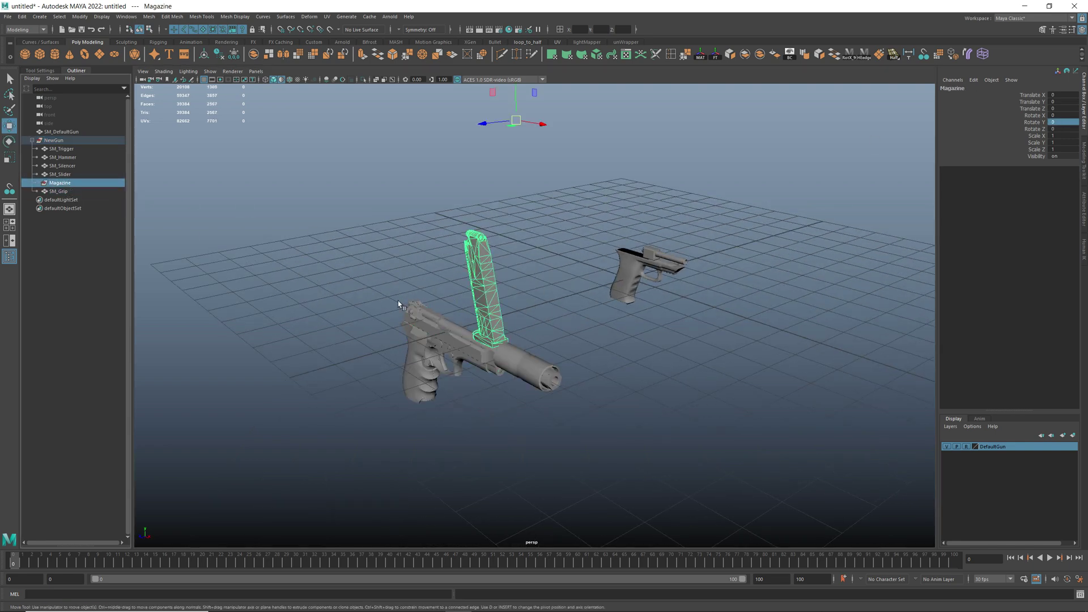
pyautogui.doubleClick(9, 125)
pyautogui.click(136, 128)
pyautogui.keyDown('alt'); pyautogui.moveTo(563, 297); pyautogui.dragTo(582, 294); pyautogui.keyUp('alt')
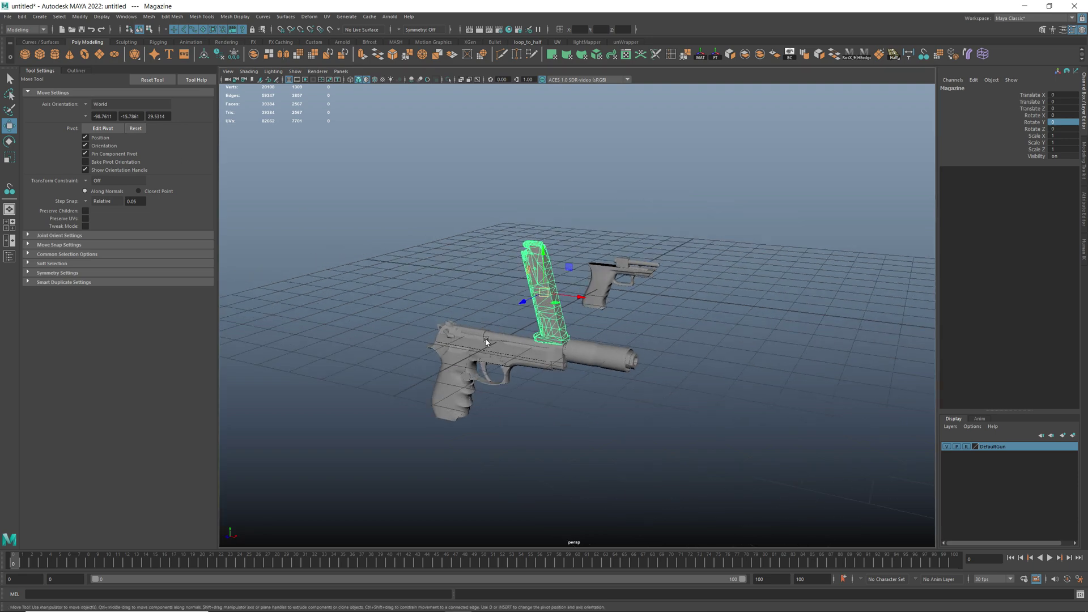
# - Reset the pivot of the NewGun group in the Move tool's settings
pyautogui.click(73, 70)
pyautogui.click(54, 140)
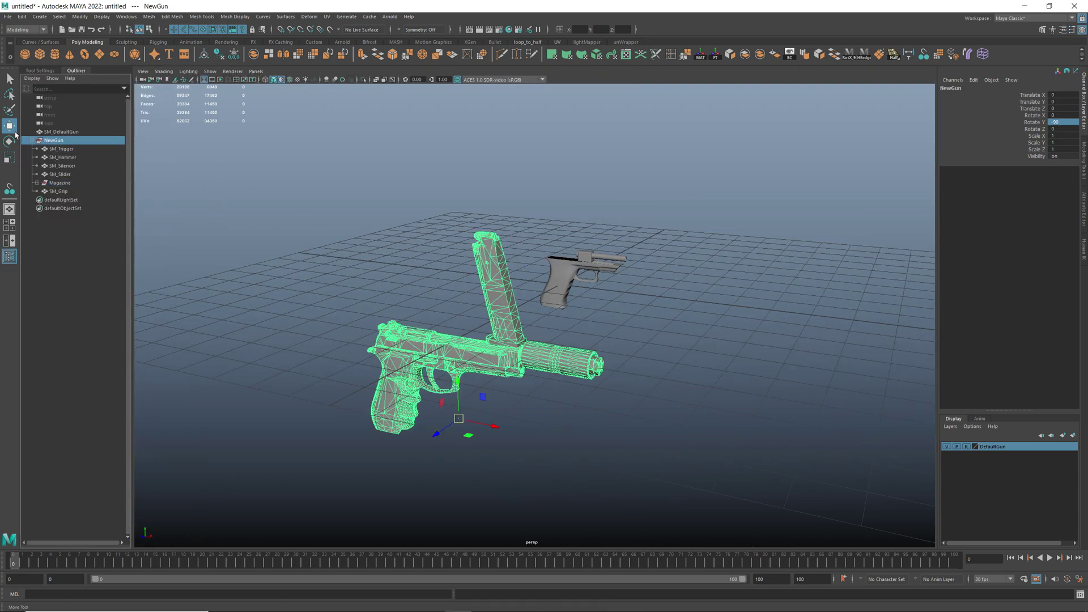
pyautogui.doubleClick(9, 125)
pyautogui.click(135, 128)
pyautogui.keyDown('alt'); pyautogui.moveTo(295, 187); pyautogui.dragTo(380, 212); pyautogui.keyUp('alt')
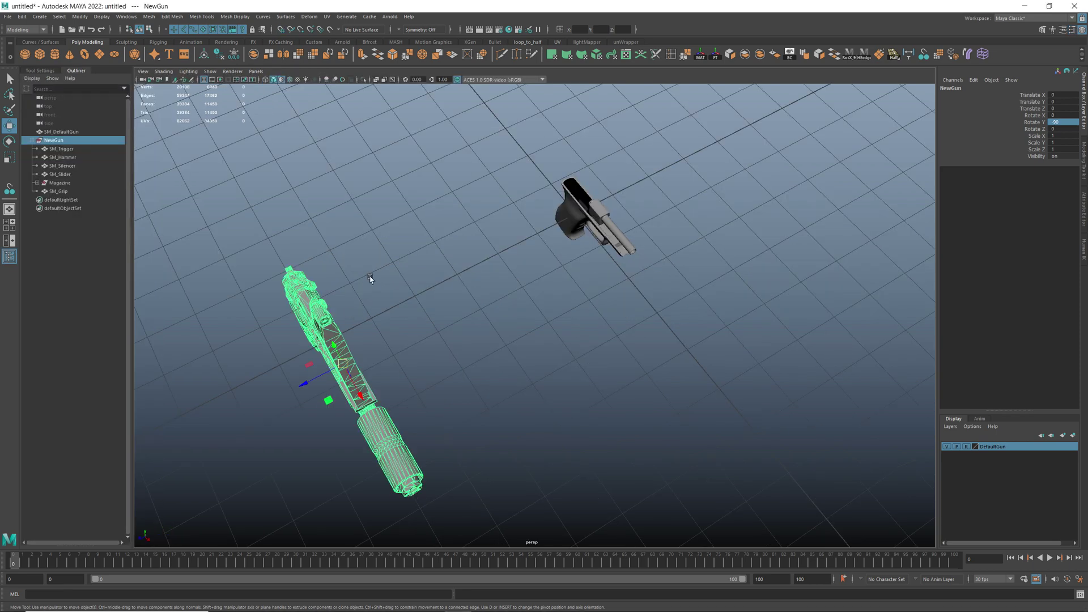
# - In the top view, move NewGun along Z to -59.382 with grid snapping, onto the default gun's centre line
pyautogui.press('space')
pyautogui.scroll(-5, 372, 272)
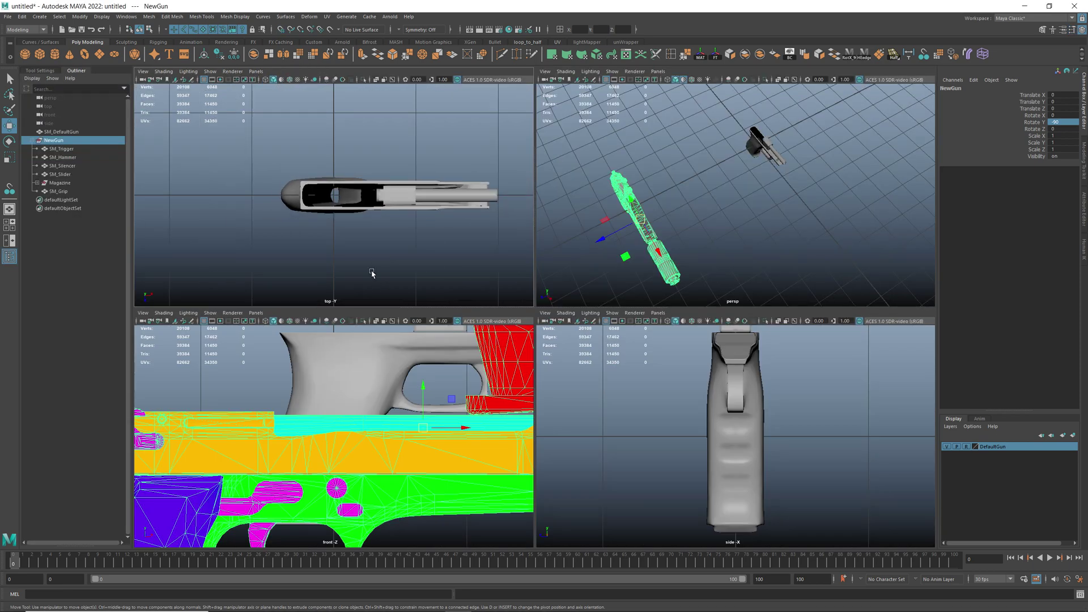
pyautogui.press('f')
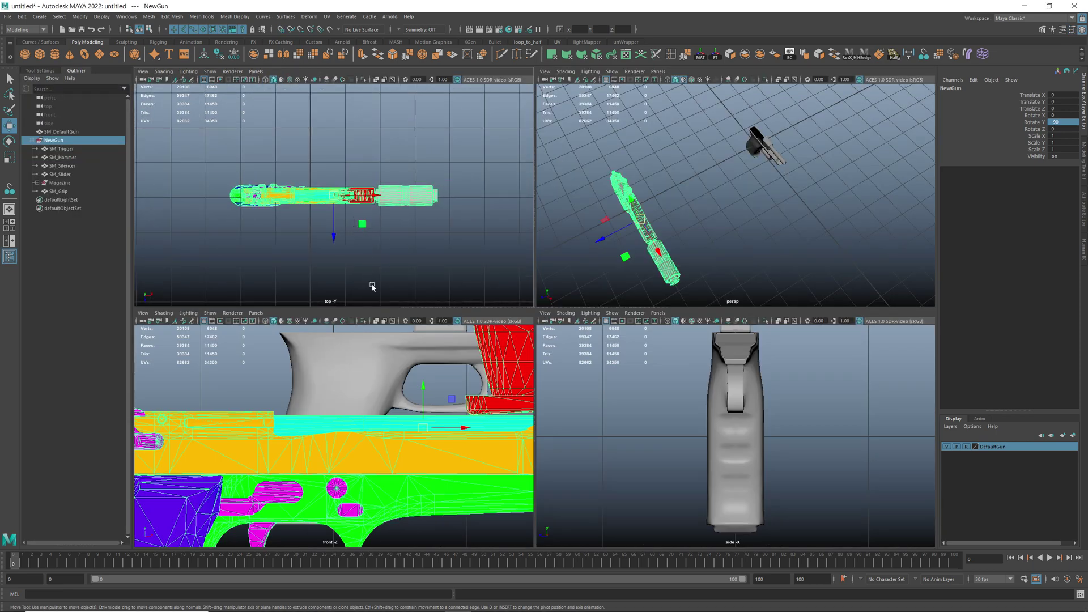
pyautogui.scroll(8, 372, 287)
pyautogui.keyDown('alt'); pyautogui.moveTo(428, 255); pyautogui.dragTo(346, 184, button='right'); pyautogui.keyUp('alt')
pyautogui.keyDown('alt'); pyautogui.moveTo(346, 185); pyautogui.dragTo(340, 241, button='middle'); pyautogui.keyUp('alt')
pyautogui.press('x')
pyautogui.moveTo(328, 293); pyautogui.dragTo(343, 159)
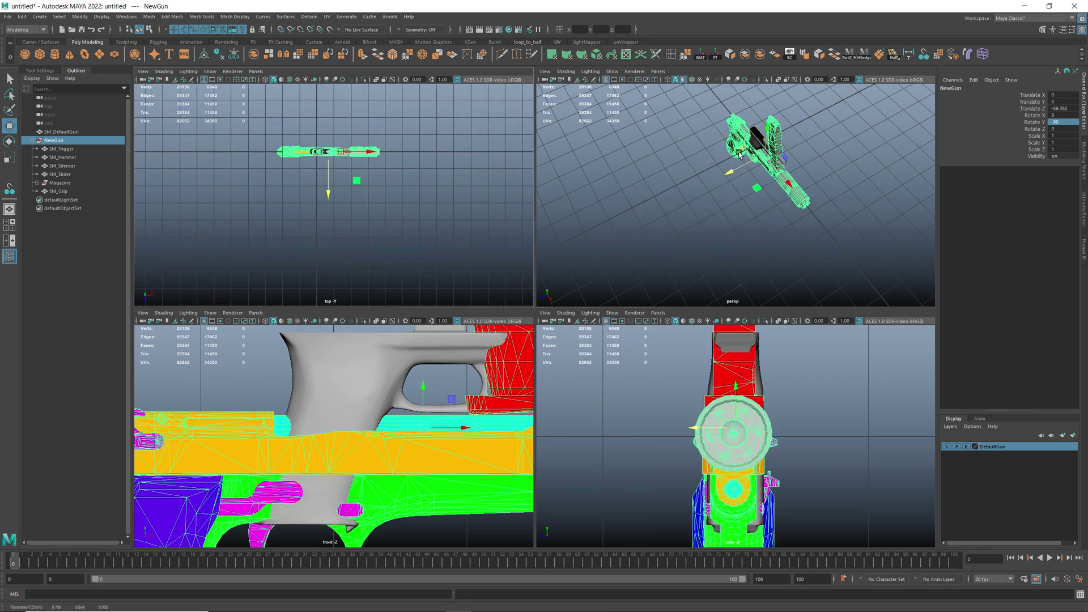
# - Move the Magazine group straight down, from above the slide to below the barrel
pyautogui.press('space')
pyautogui.keyDown('alt'); pyautogui.moveTo(559, 247); pyautogui.dragTo(629, 170); pyautogui.keyUp('alt')
pyautogui.scroll(4, 523, 221)
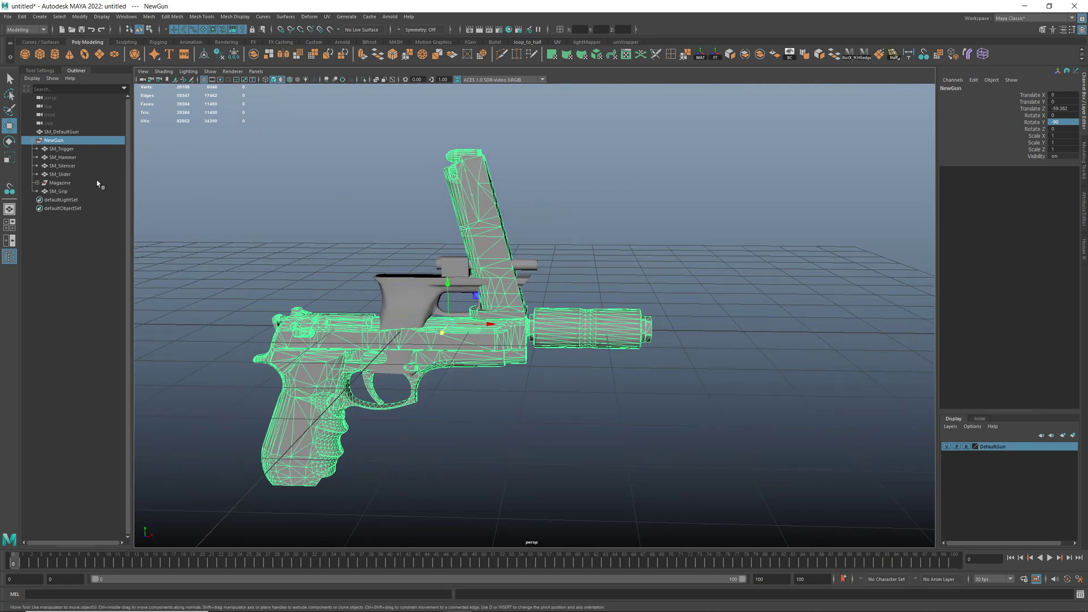
pyautogui.click(79, 183)
pyautogui.moveTo(488, 200); pyautogui.dragTo(488, 419)
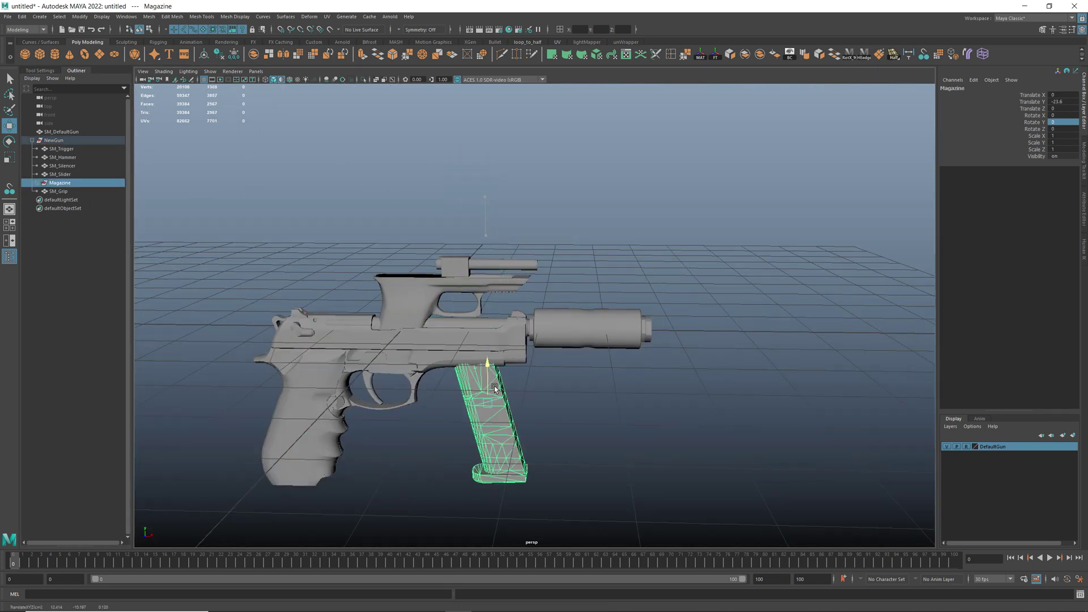
# - Set the Magazine group's Rotate Y to 180 and lower it to about -39.35 in Translate Y
pyautogui.press('e')
pyautogui.moveTo(513, 463); pyautogui.dragTo(851, 256)
pyautogui.write('180')
pyautogui.press('Return')
pyautogui.keyDown('alt'); pyautogui.moveTo(561, 269); pyautogui.dragTo(602, 273); pyautogui.keyUp('alt')
pyautogui.press('w')
pyautogui.keyDown('alt'); pyautogui.moveTo(569, 372); pyautogui.dragTo(607, 285, button='middle'); pyautogui.keyUp('alt')
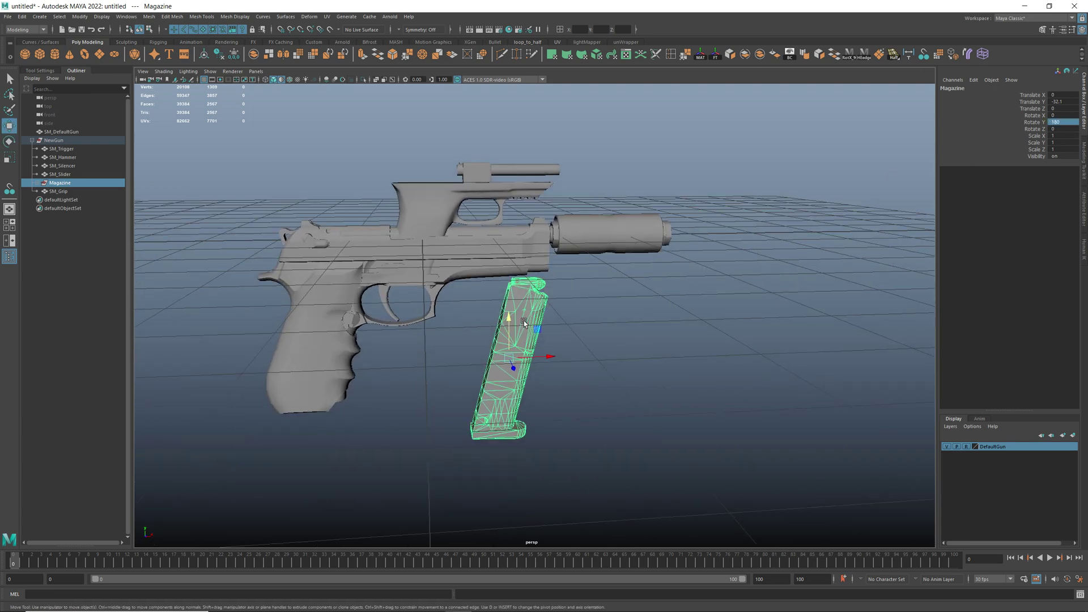
pyautogui.moveTo(530, 321); pyautogui.dragTo(520, 371, button='middle')
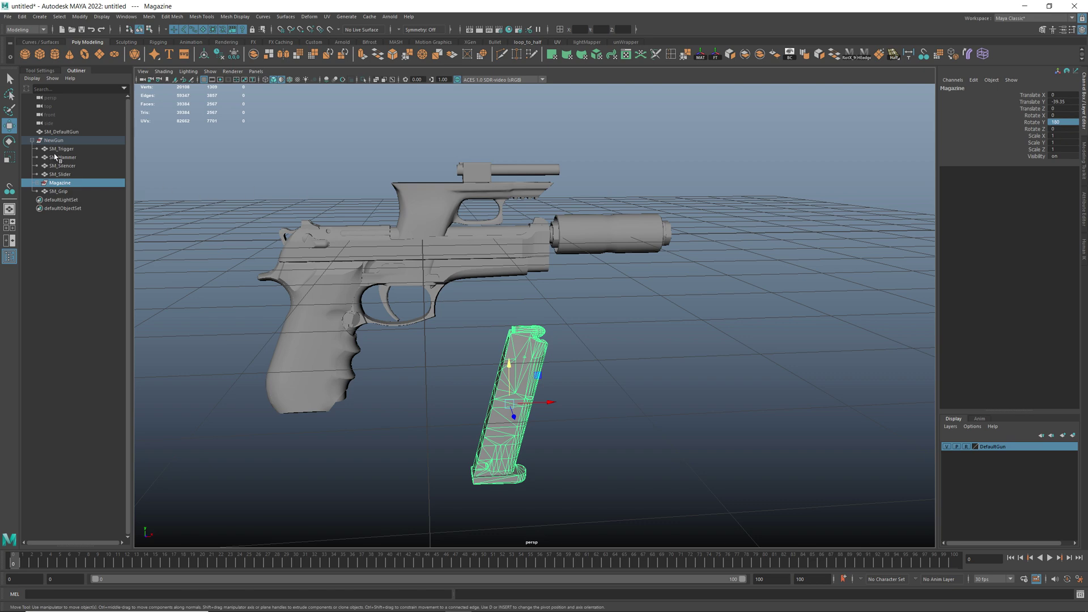
# - In the front view, scale the NewGun group down uniformly to about 0.78, towards the default gun's size
pyautogui.press('Up')
pyautogui.keyDown('alt'); pyautogui.moveTo(449, 307); pyautogui.dragTo(315, 277); pyautogui.keyUp('alt')
pyautogui.press('space')
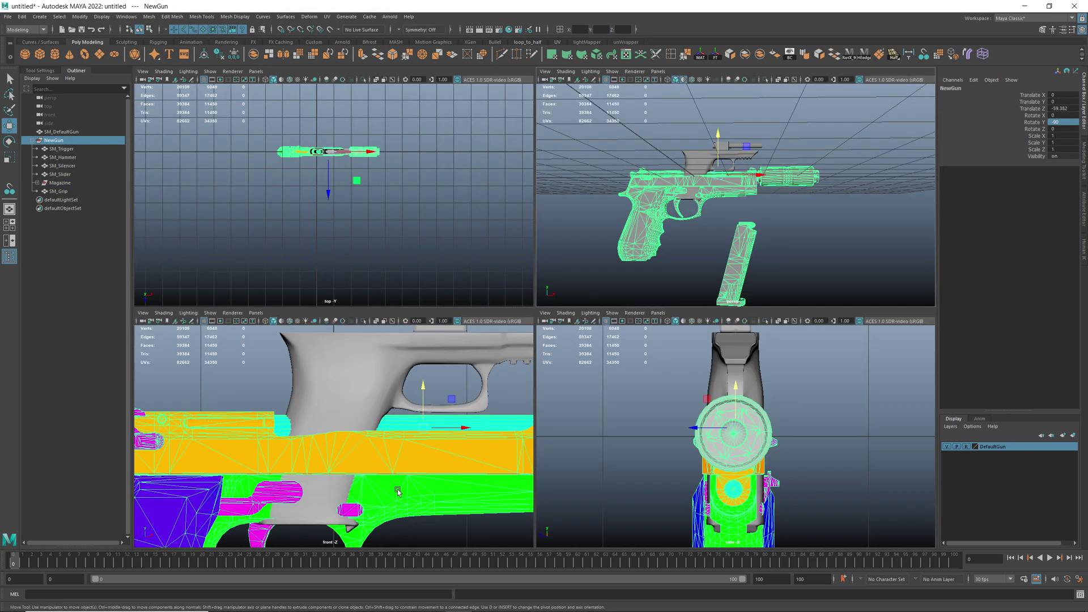
pyautogui.press('f')
pyautogui.press('space')
pyautogui.press('r')
pyautogui.moveTo(616, 228); pyautogui.dragTo(603, 228)
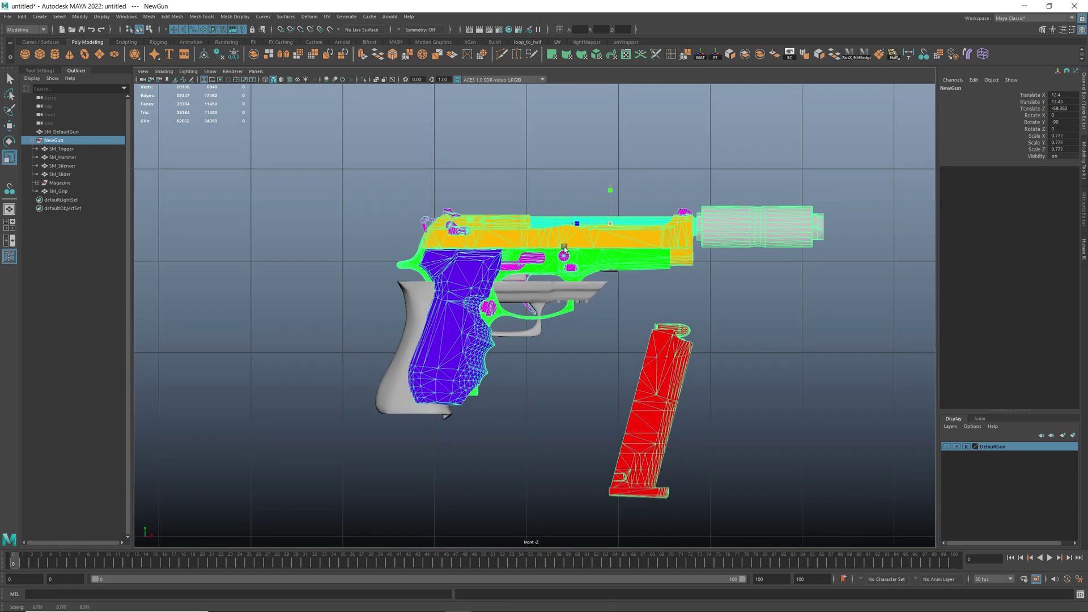
# - Fit NewGun over the default gun at scale 0.662, about X 7.78 and Y 9.32, and display the view in wireframe
pyautogui.press('w')
pyautogui.moveTo(643, 198); pyautogui.dragTo(588, 263)
pyautogui.press('r')
pyautogui.press('w')
pyautogui.moveTo(610, 231); pyautogui.dragTo(579, 231)
pyautogui.press('4')
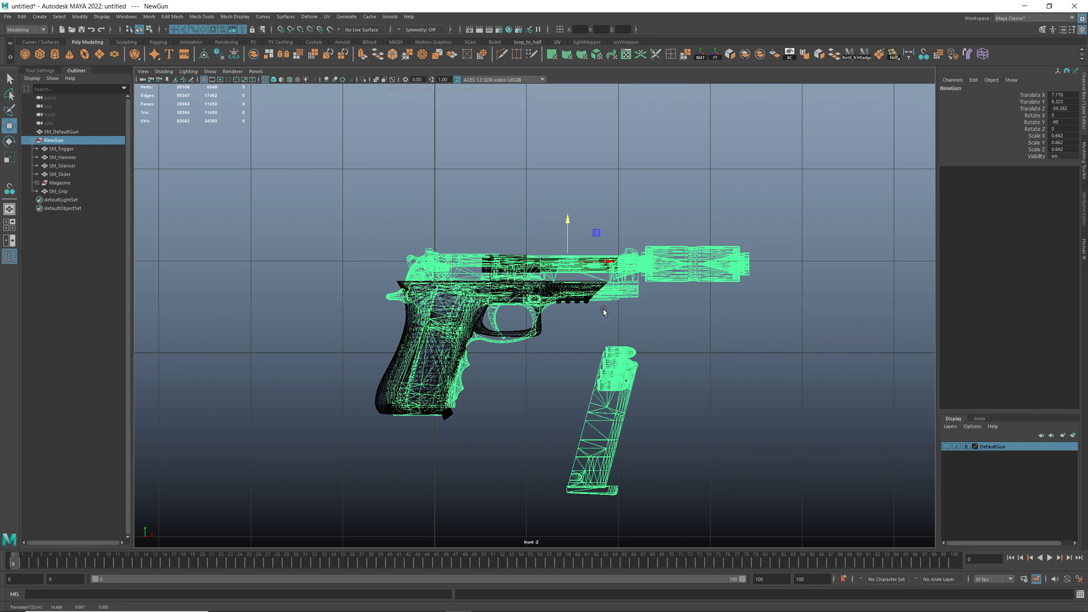
# - Move the Magazine group back and up behind the grip in the shaded perspective view, to about -20.2 in Translate X
pyautogui.press('5')
pyautogui.keyDown('alt'); pyautogui.moveTo(410, 144); pyautogui.dragTo(896, 212); pyautogui.keyUp('alt')
pyautogui.click(624, 219)
pyautogui.scroll(3, 621, 217)
pyautogui.scroll(3, 896, 212)
pyautogui.click(672, 417)
pyautogui.press('Up')
pyautogui.moveTo(717, 417); pyautogui.dragTo(465, 417)
pyautogui.moveTo(425, 376); pyautogui.dragTo(440, 292)
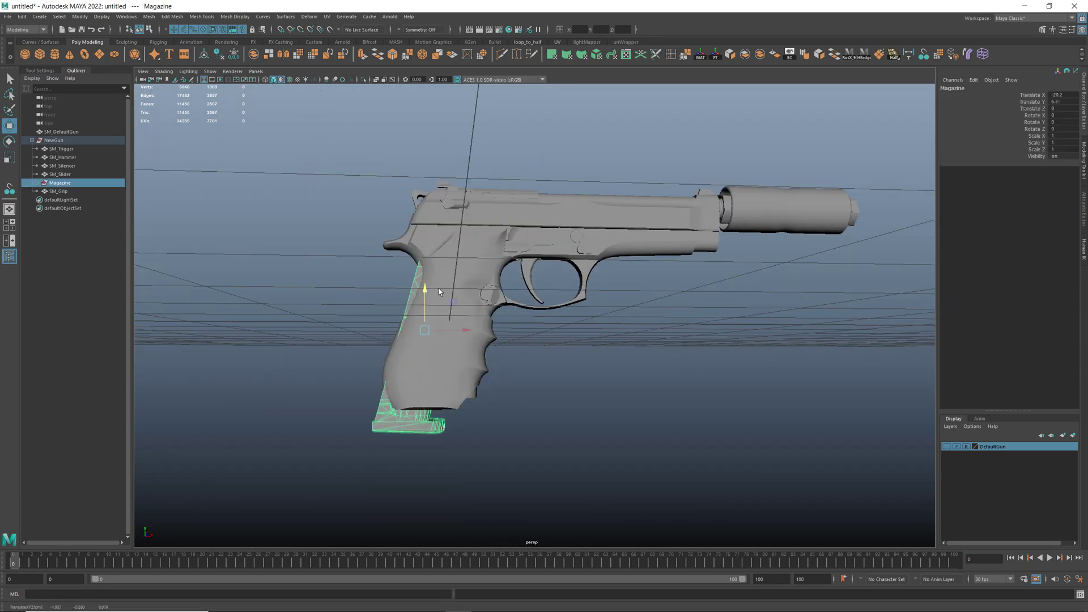
# - Seat the Magazine group inside the grip at about -17.75 in Translate X and 8.5 in Translate Y
pyautogui.press('f')
pyautogui.keyDown('alt'); pyautogui.moveTo(492, 411); pyautogui.dragTo(603, 276); pyautogui.keyUp('alt')
pyautogui.keyDown('alt'); pyautogui.moveTo(602, 323); pyautogui.dragTo(609, 282); pyautogui.keyUp('alt')
pyautogui.keyDown('alt'); pyautogui.moveTo(609, 281); pyautogui.dragTo(697, 317, button='middle'); pyautogui.keyUp('alt')
pyautogui.scroll(2, 697, 357)
pyautogui.keyDown('alt'); pyautogui.moveTo(697, 362); pyautogui.dragTo(607, 362); pyautogui.keyUp('alt')
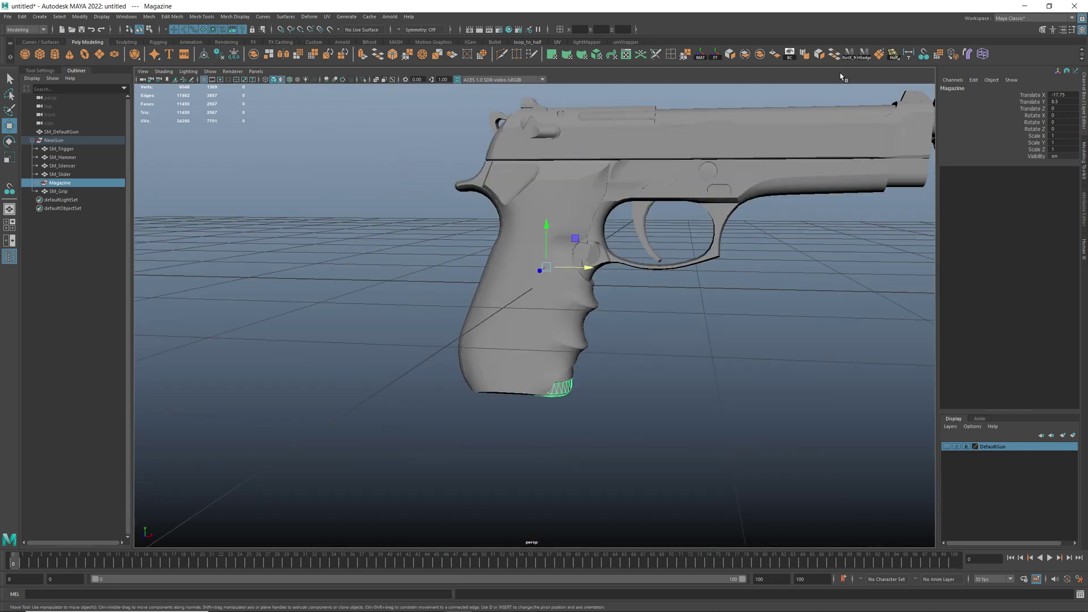
# - Freeze the Magazine group's transformations and delete the construction history of the NewGun parts
pyautogui.keyDown('alt'); pyautogui.moveTo(719, 169); pyautogui.dragTo(692, 304, button='right'); pyautogui.keyUp('alt')
pyautogui.keyDown('alt'); pyautogui.moveTo(692, 304); pyautogui.dragTo(579, 296); pyautogui.keyUp('alt')
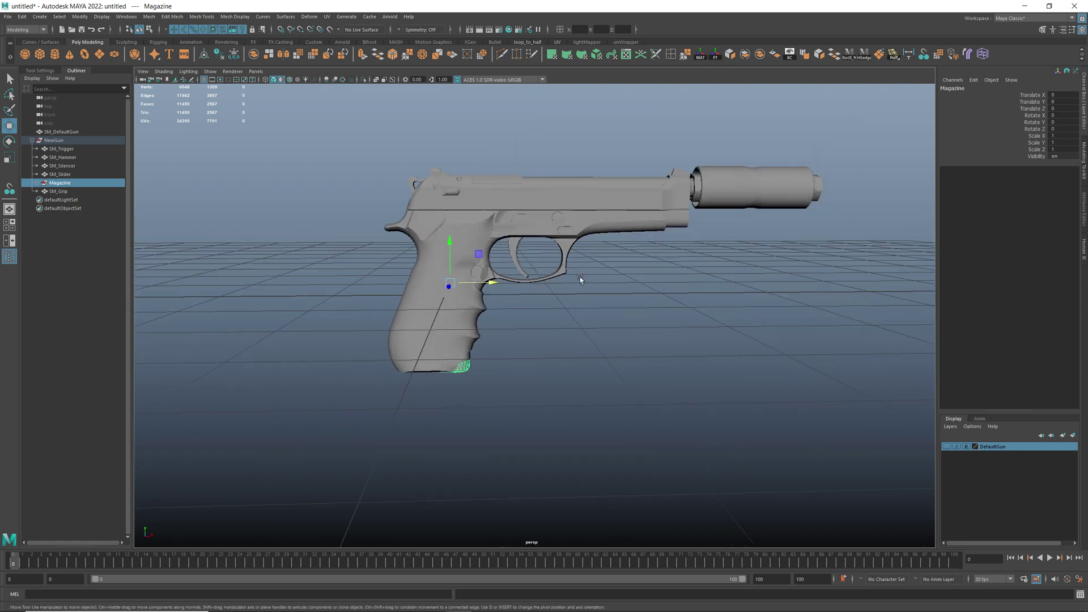
pyautogui.keyDown('alt'); pyautogui.moveTo(677, 281); pyautogui.dragTo(618, 315, button='middle'); pyautogui.keyUp('alt')
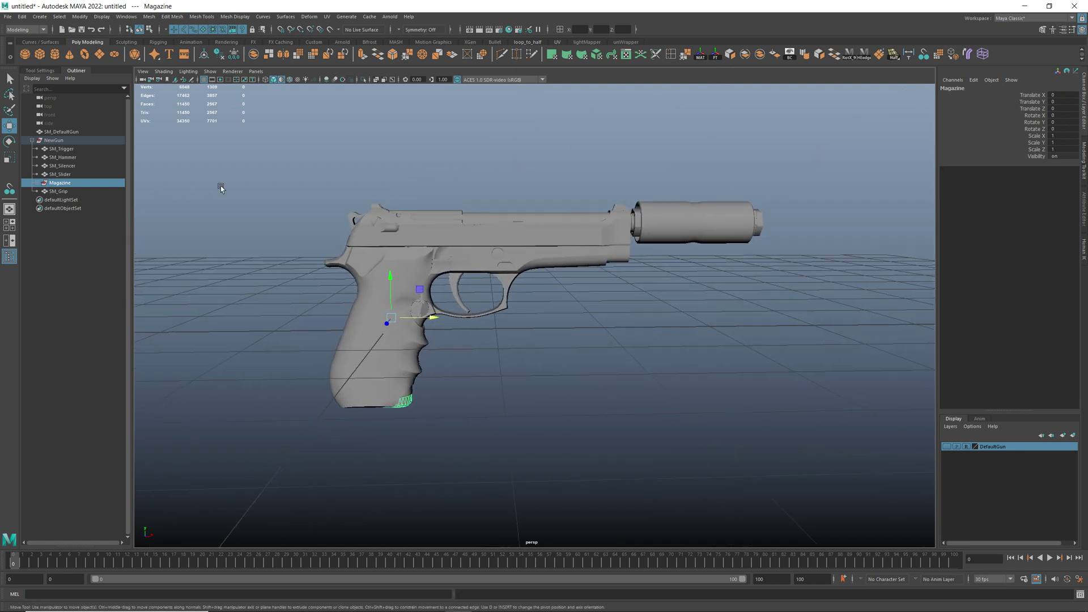
pyautogui.press('Up')
pyautogui.click(63, 191)
pyautogui.click(28, 17)
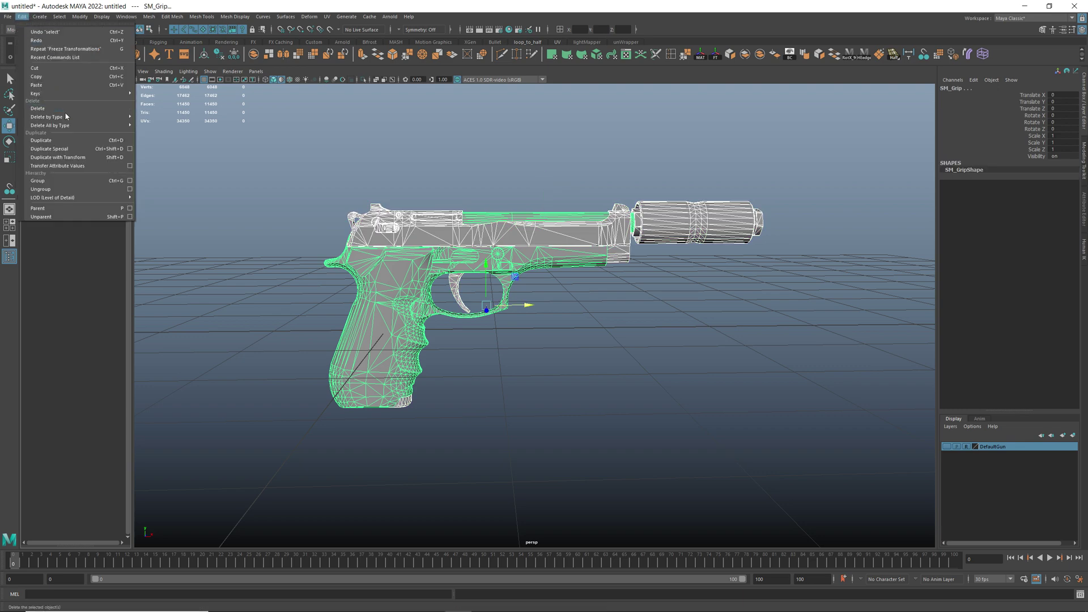
pyautogui.moveTo(109, 115)
pyautogui.click(165, 117)
pyautogui.click(637, 324)
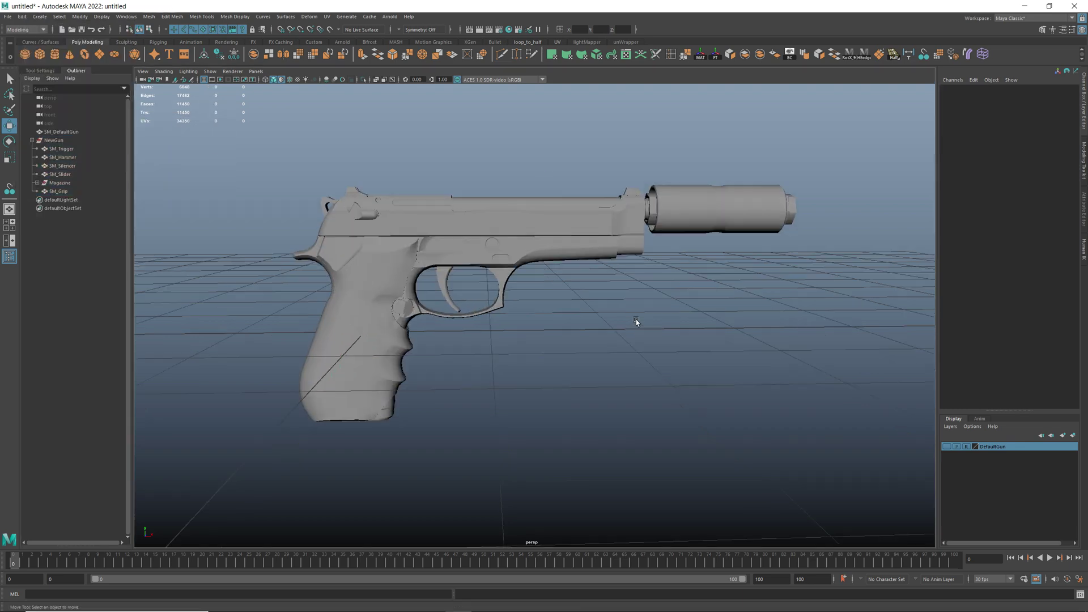
# - Check SM_Grip and SM_Magazine in the NewGun hierarchy, comparing the wireframe and shaded displays
pyautogui.scroll(5, 636, 335)
pyautogui.click(58, 191)
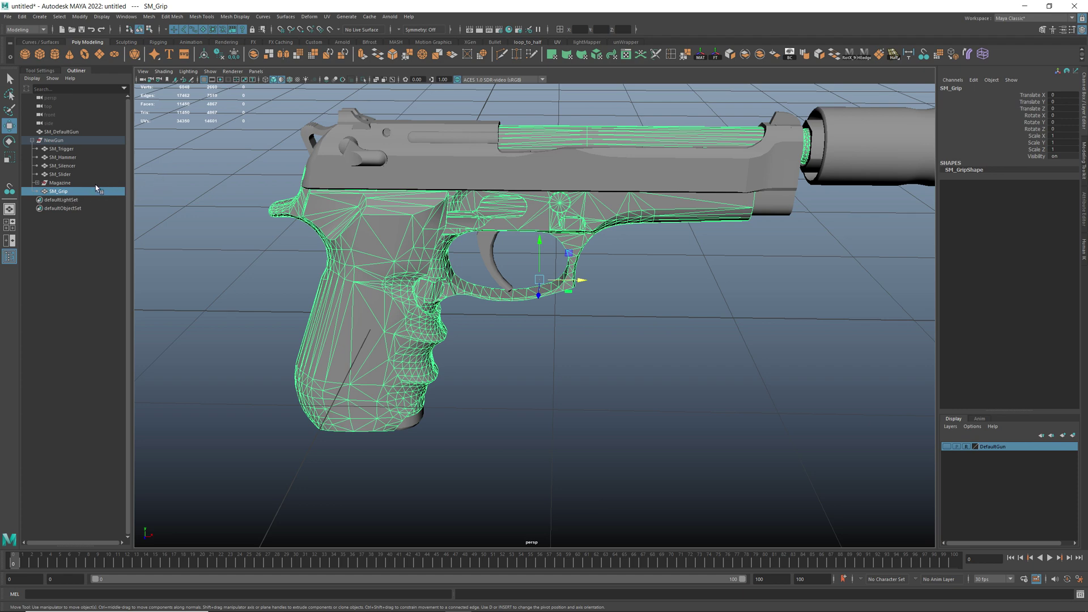
pyautogui.click(59, 183)
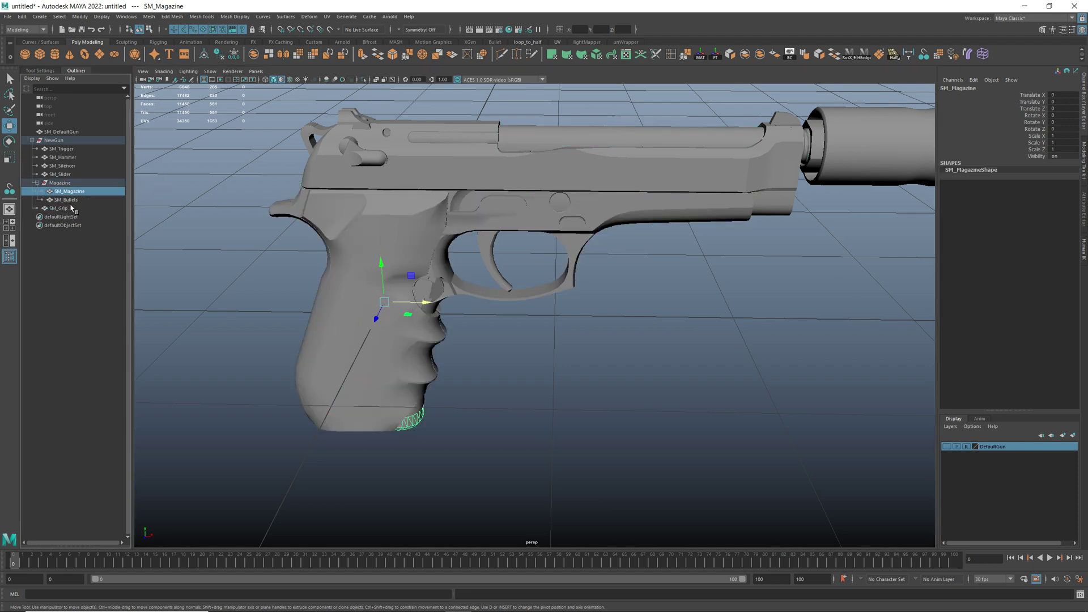
pyautogui.moveTo(372, 247)
pyautogui.keyDown('alt'); pyautogui.mouseDown()
pyautogui.moveTo(411, 270)
pyautogui.moveTo(415, 255)
pyautogui.moveTo(431, 267)
pyautogui.moveTo(448, 261)
pyautogui.mouseUp(); pyautogui.keyUp('alt')
pyautogui.press('4')
pyautogui.press('5')
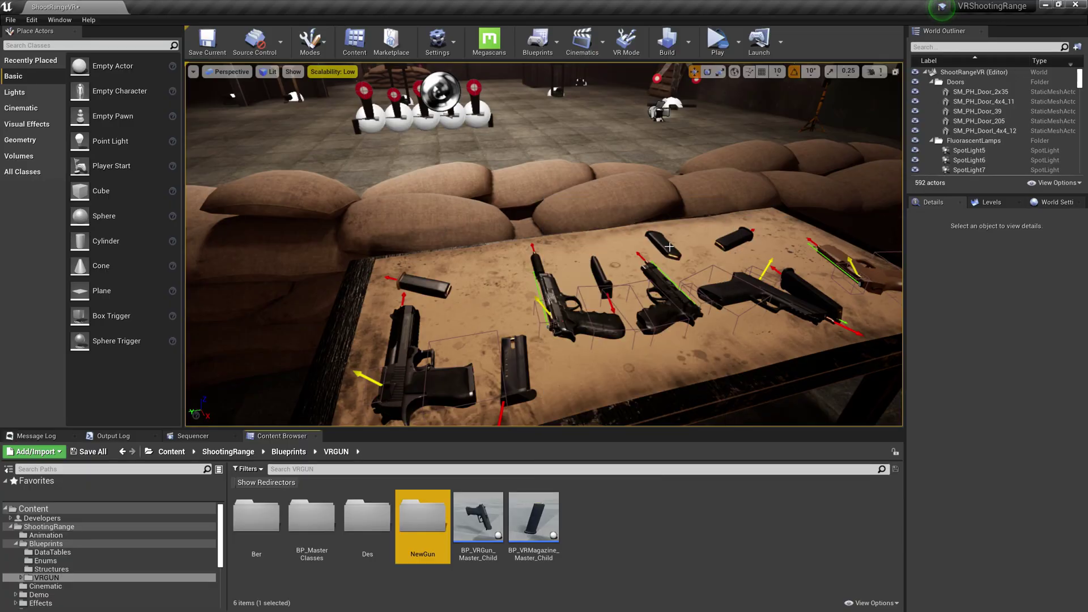
# - In Unreal Editor, copy BP_VRGun_Master_Child and BP_VRMagazine_Master_Child into the NewGun folder and open that folder
pyautogui.click(643, 546)
pyautogui.click(494, 527)
pyautogui.keyDown('ctrl'); pyautogui.click(521, 547); pyautogui.keyUp('ctrl')
pyautogui.moveTo(485, 530); pyautogui.dragTo(434, 528)
pyautogui.click(454, 543)
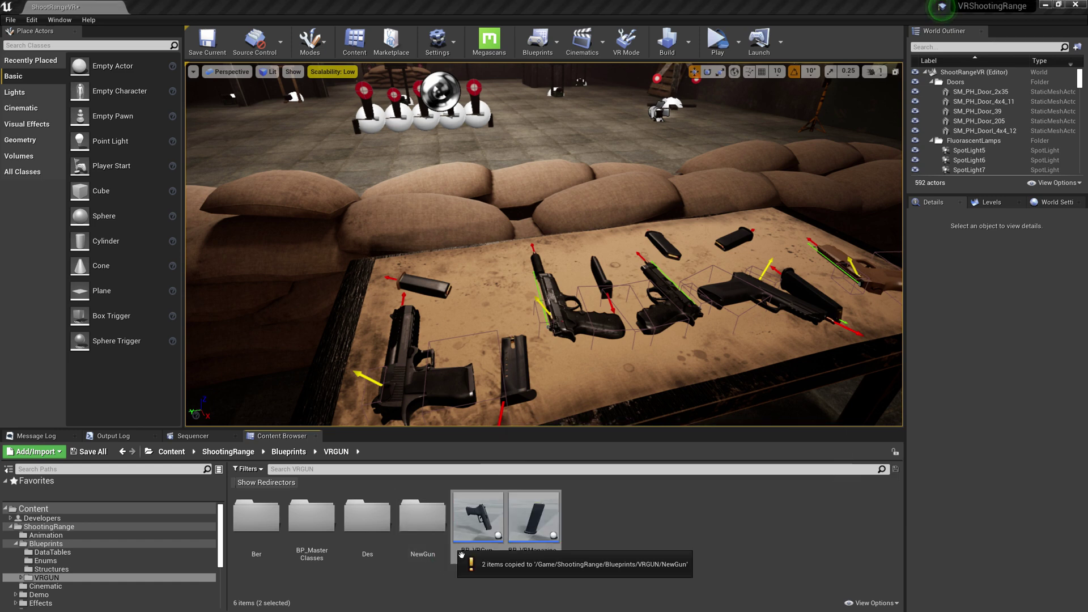
pyautogui.doubleClick(430, 515)
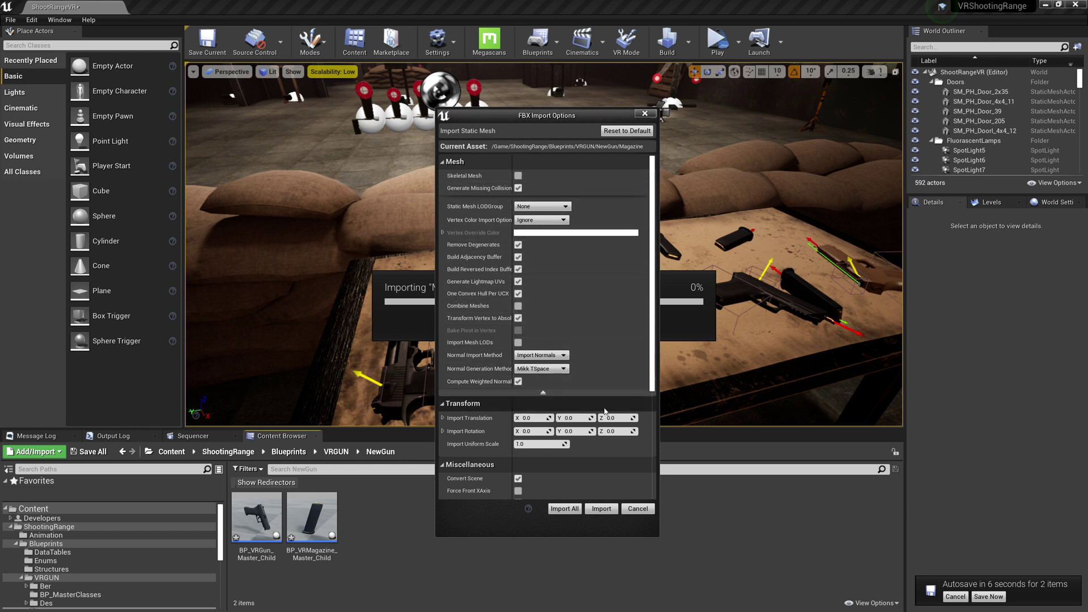
# - Import all the gun FBX files into NewGun as static meshes with the material import method Do Not Create Material
pyautogui.scroll(-1, 605, 412)
pyautogui.scroll(-5, 575, 444)
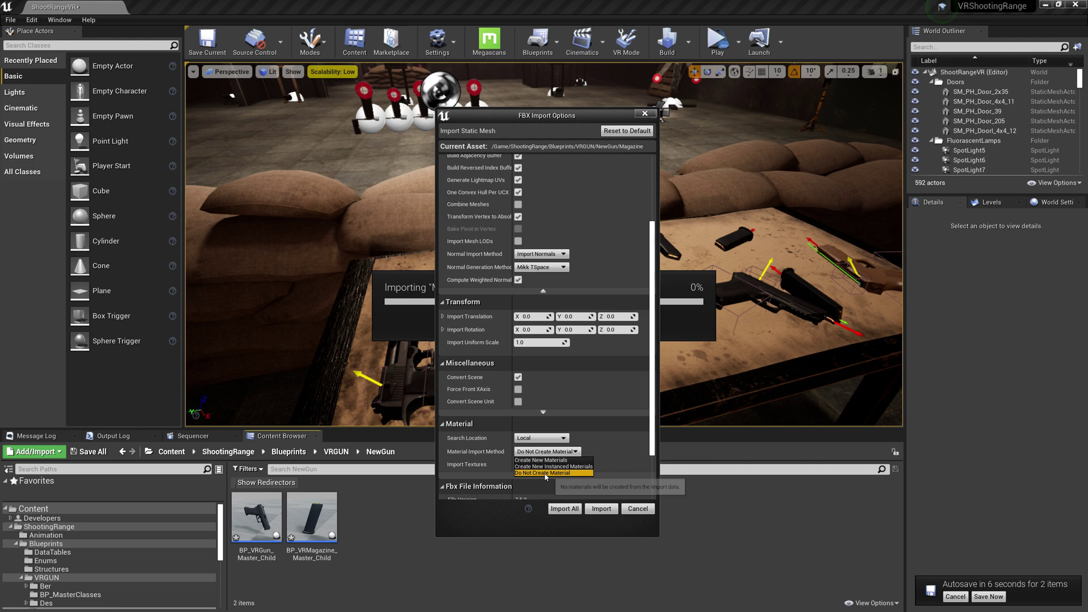
pyautogui.scroll(-1, 559, 499)
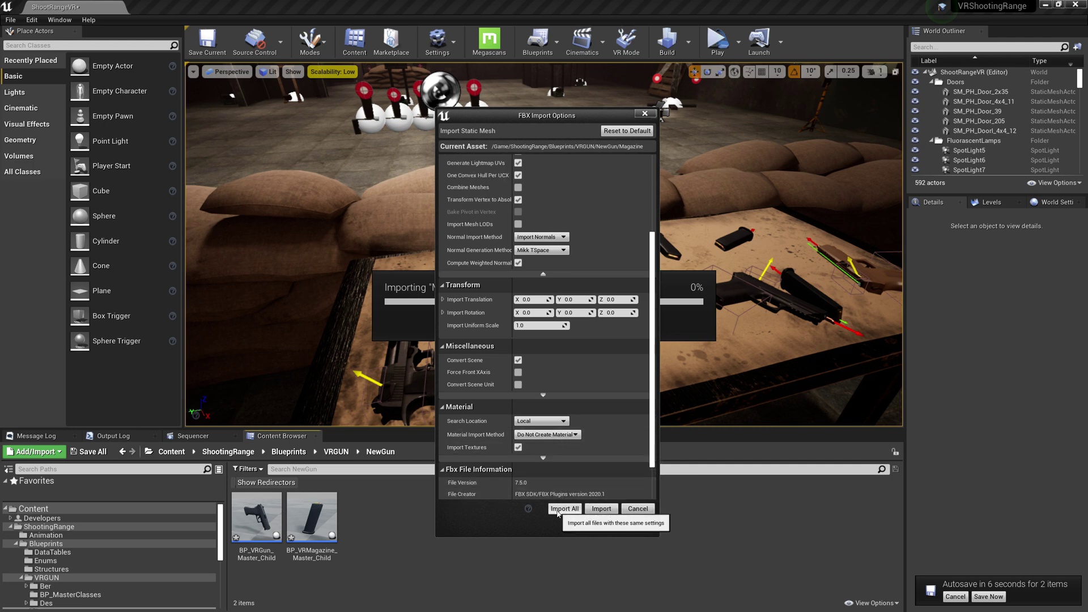
pyautogui.click(563, 509)
# - Open the copied BP_VRGun_Master_Child in its viewport and assign NewGun_SM_Grip as the Gun Mesh
pyautogui.doubleClick(275, 534)
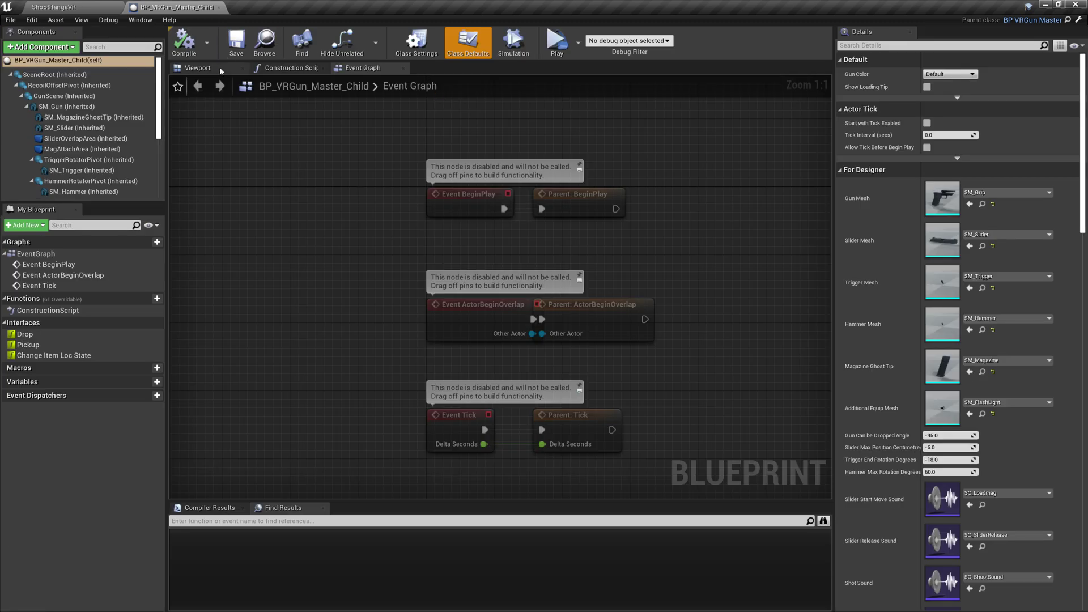
pyautogui.click(197, 68)
pyautogui.scroll(6, 453, 218)
pyautogui.scroll(-4, 493, 195)
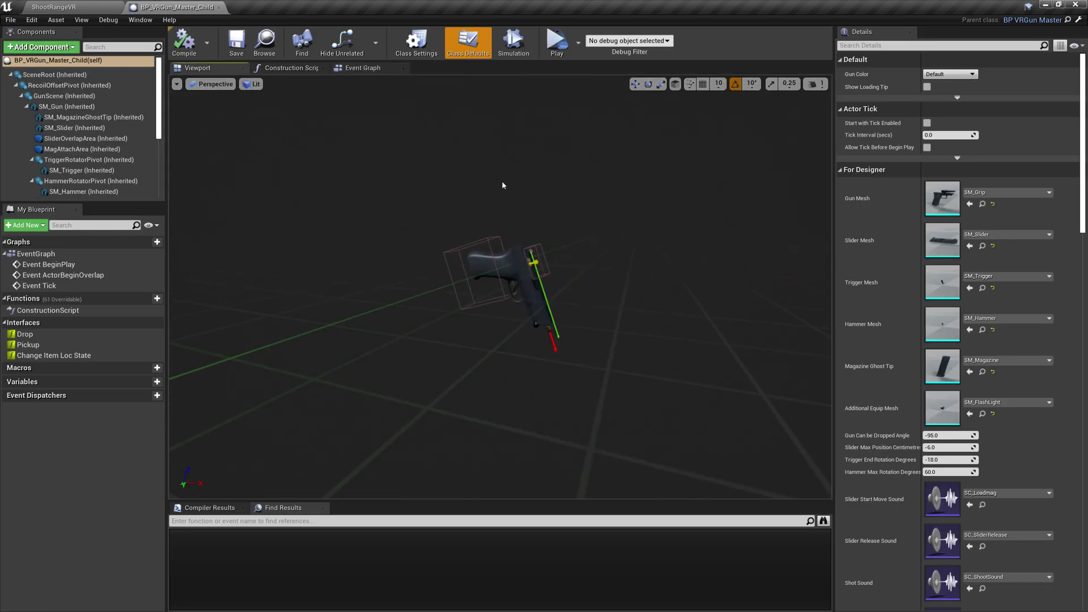
pyautogui.click(970, 204)
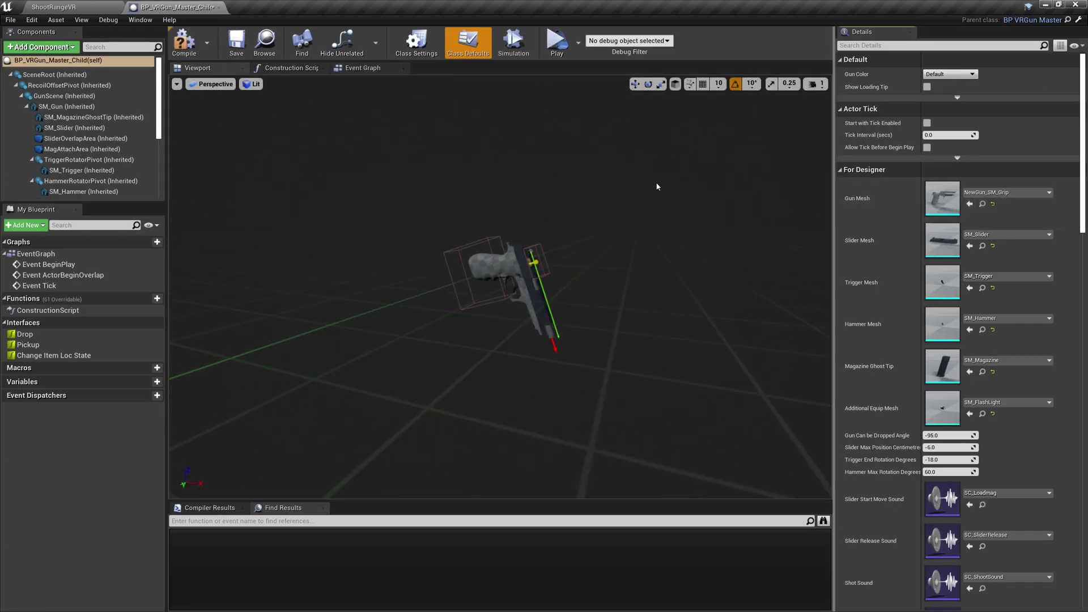
# - Assign NewGun_SM_Slider, NewGun_SM_Trigger and NewGun_SM_Hammer as the blueprint's slider, trigger and hammer meshes
pyautogui.click(108, 5)
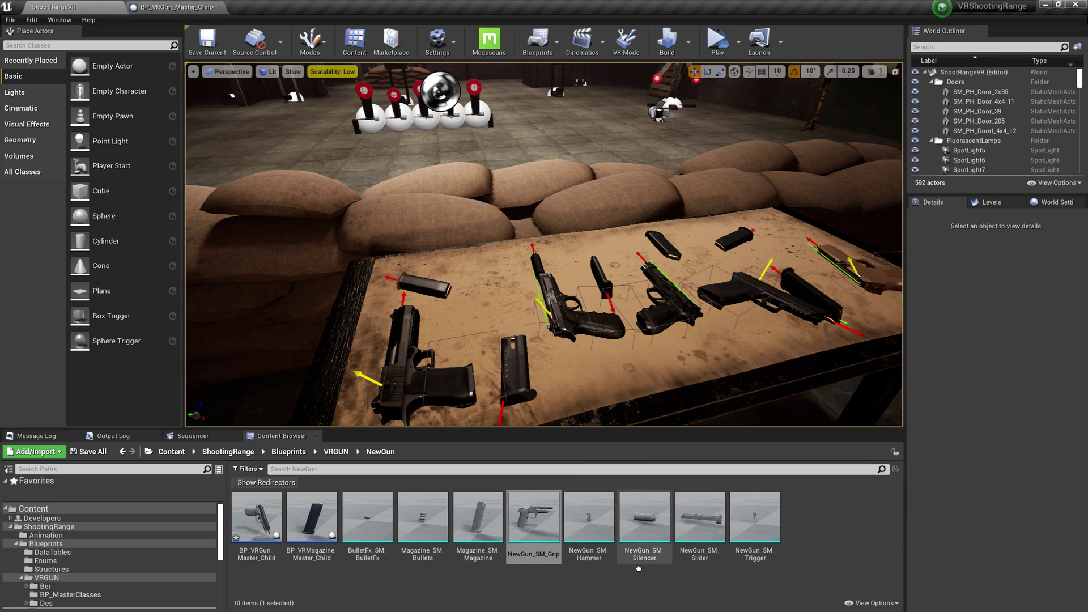
pyautogui.click(154, 6)
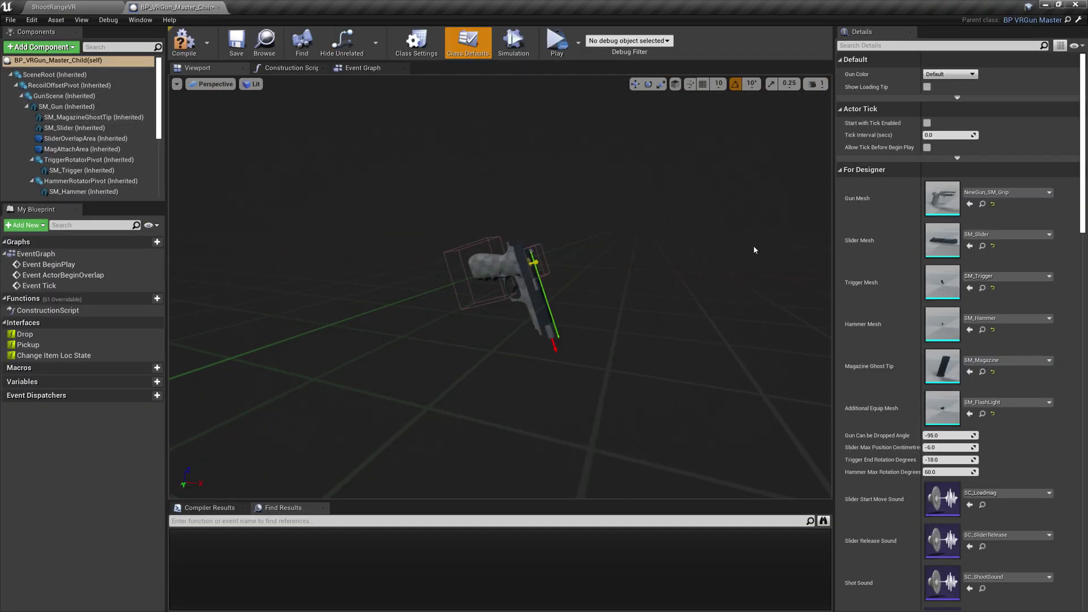
pyautogui.click(103, 6)
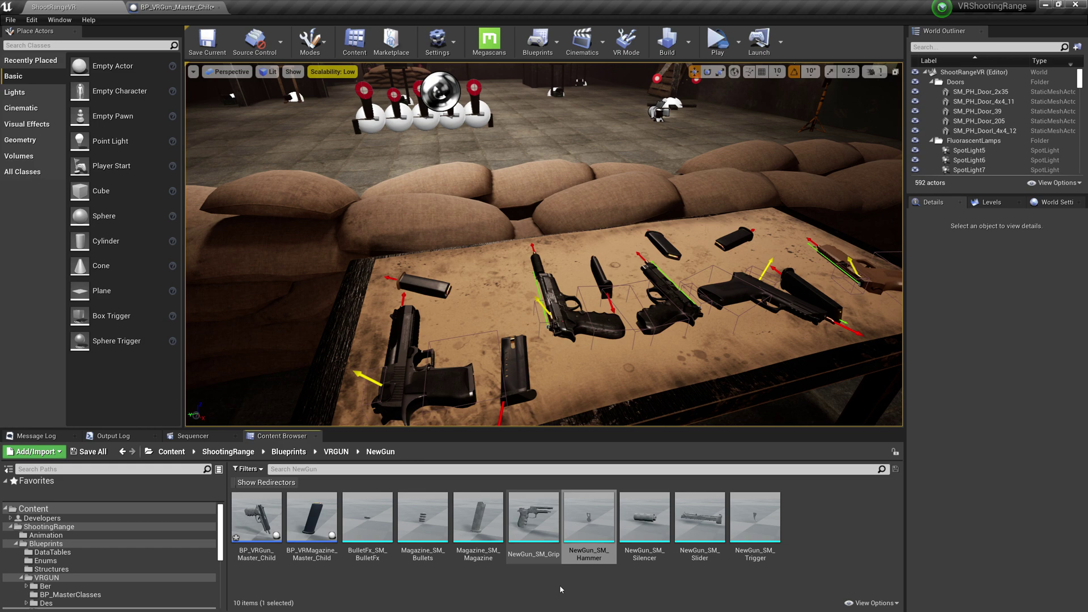
pyautogui.click(688, 528)
pyautogui.click(165, 7)
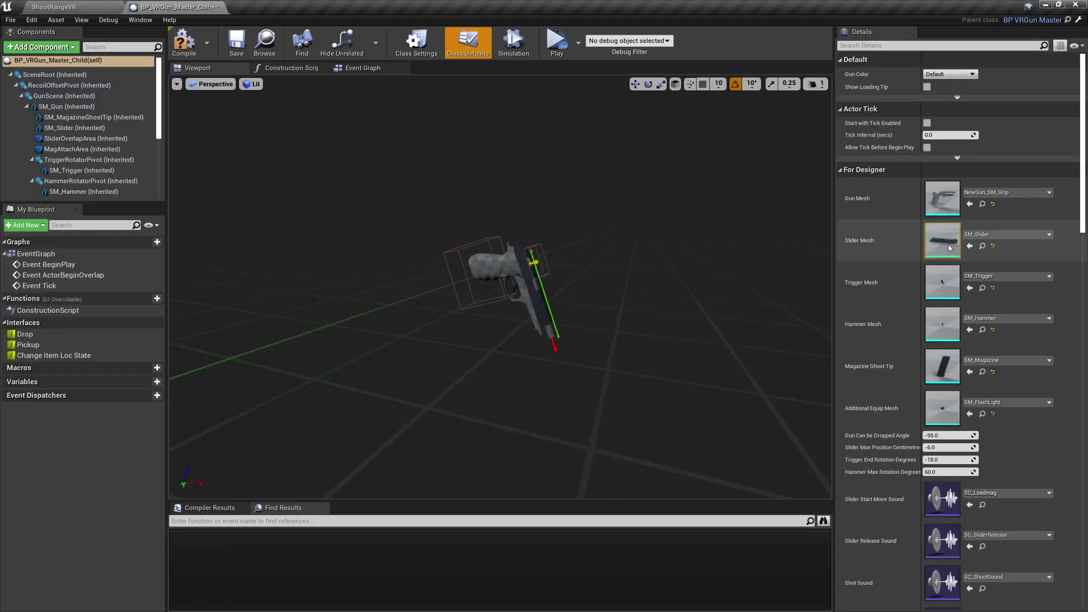
pyautogui.click(73, 7)
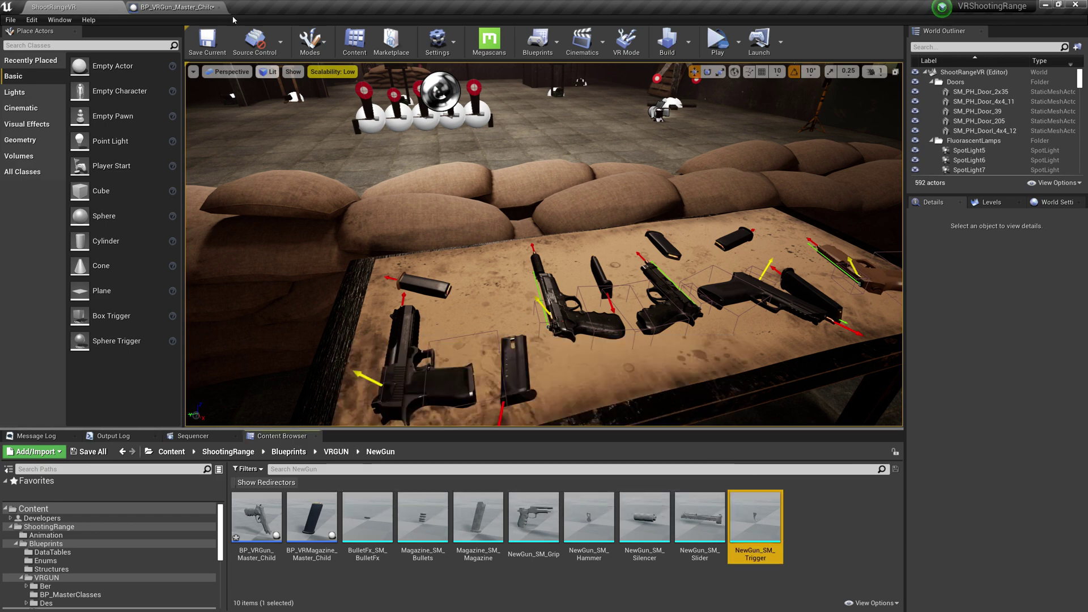
pyautogui.click(198, 8)
pyautogui.moveTo(976, 292); pyautogui.dragTo(977, 290)
pyautogui.click(970, 330)
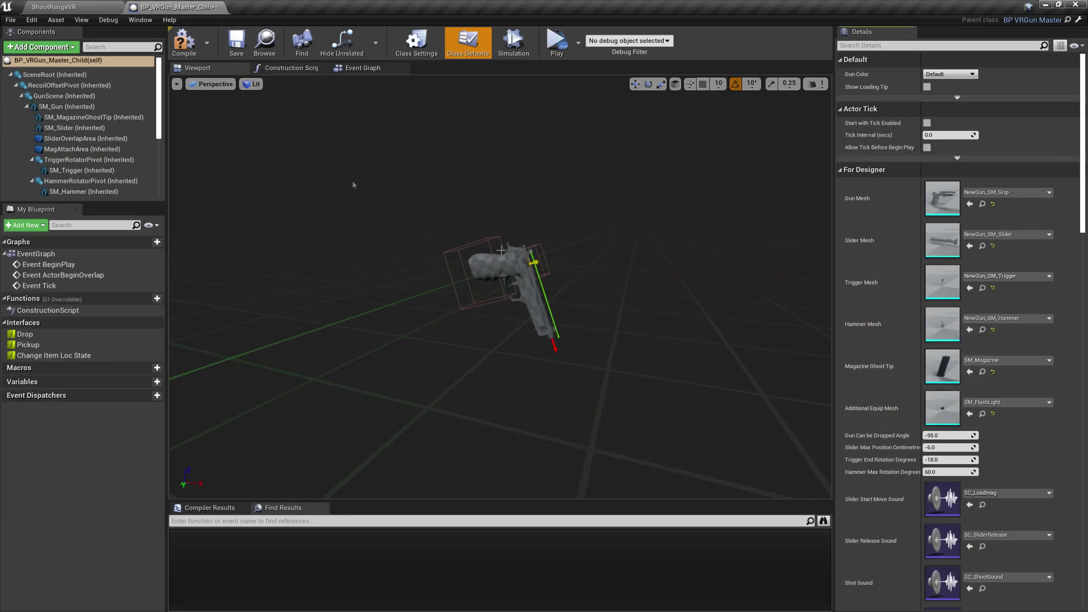
# - Assign Magazine_SM_Magazine as the Magazine Ghost Tip of the gun blueprint
pyautogui.click(62, 8)
pyautogui.click(478, 522)
pyautogui.click(195, 8)
pyautogui.click(970, 371)
# - Assign NewGun_SM_Silencer as the Additional Equip Mesh and compile the gun blueprint
pyautogui.click(992, 414)
pyautogui.click(987, 403)
pyautogui.click(62, 8)
pyautogui.click(644, 517)
pyautogui.click(173, 7)
pyautogui.click(970, 414)
pyautogui.moveTo(587, 360); pyautogui.dragTo(666, 377, button='right')
pyautogui.press('w')
pyautogui.click(182, 42)
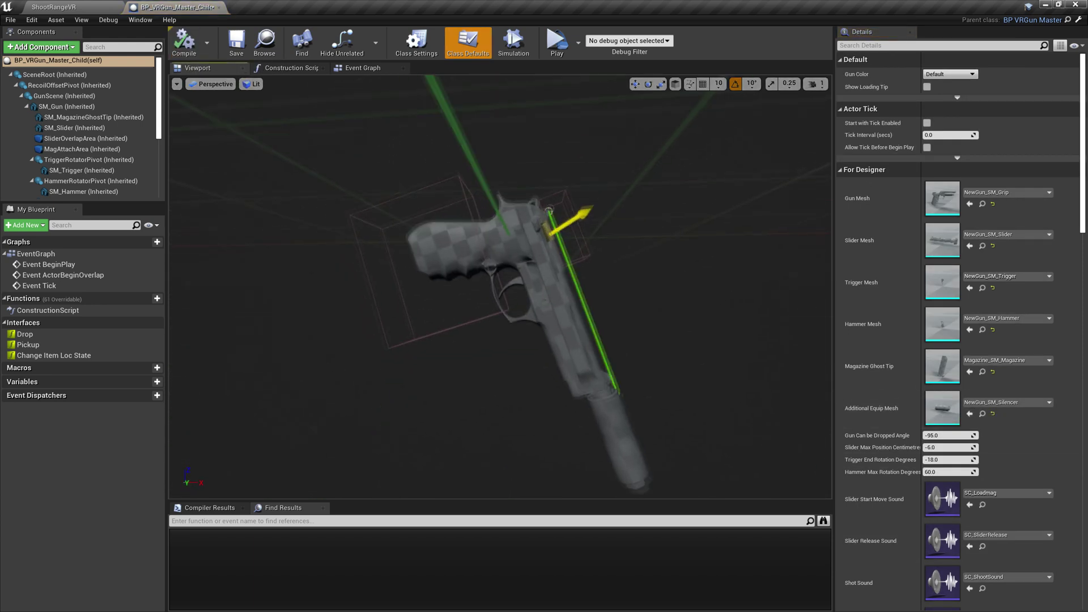
# - Find the SK_HandSupport, SK_HandHoldingGun and SK_HandOnSlider components and filter their shared properties for visibility
pyautogui.click(96, 47)
pyautogui.write('han')
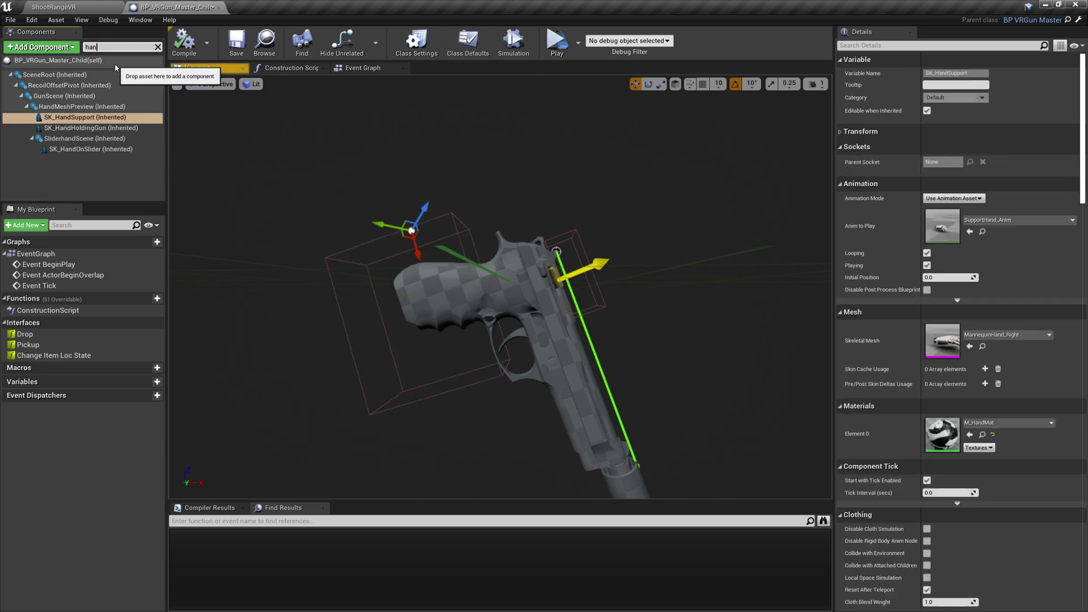
pyautogui.keyDown('ctrl'); pyautogui.click(85, 128); pyautogui.keyUp('ctrl')
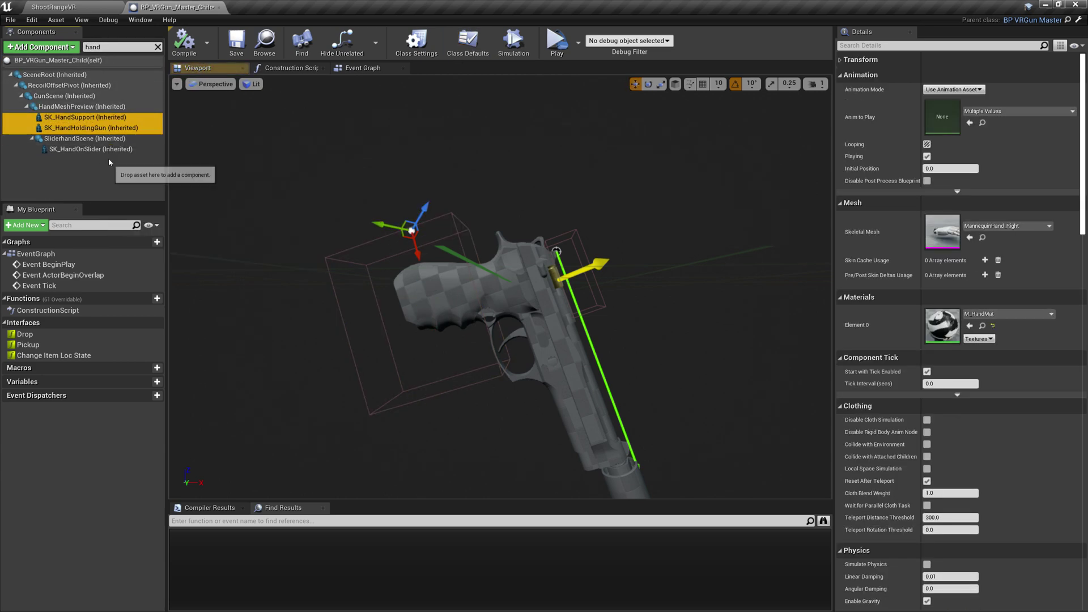
pyautogui.keyDown('ctrl'); pyautogui.click(112, 149); pyautogui.keyUp('ctrl')
pyautogui.click(887, 45)
pyautogui.write('vis')
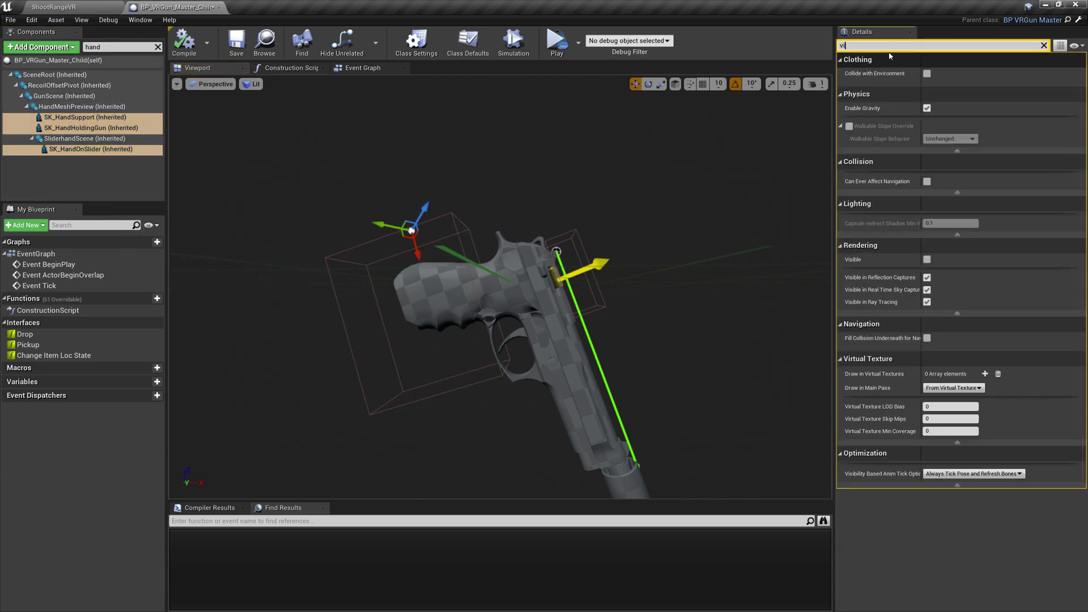
# - Make the three preview hands visible and adjust SK_HandHoldingGun against the new grip
pyautogui.moveTo(575, 155)
pyautogui.mouseDown(button='right')
pyautogui.moveTo(581, 184)
pyautogui.moveTo(604, 195)
pyautogui.moveTo(652, 213)
pyautogui.moveTo(720, 207)
pyautogui.moveTo(575, 155)
pyautogui.mouseUp(button='right')
pyautogui.moveTo(548, 238); pyautogui.dragTo(549, 238, button='right')
pyautogui.click(549, 238)
pyautogui.moveTo(472, 209); pyautogui.dragTo(472, 209, button='right')
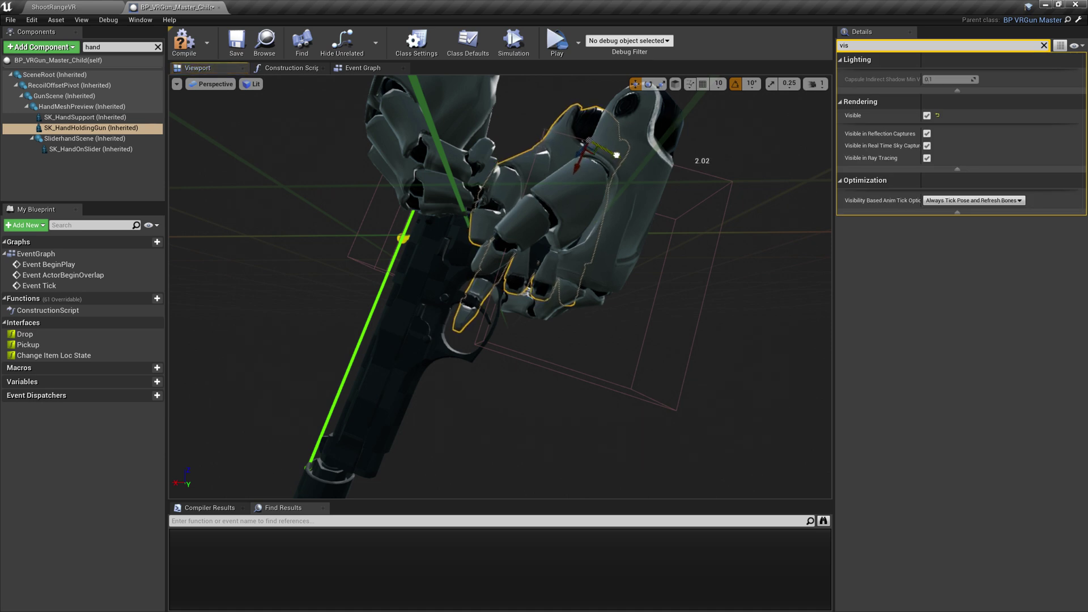
# - Hide SK_HandSupport, SK_HandHoldingGun and SK_HandOnSlider again and clear the property filter
pyautogui.click(86, 118)
pyautogui.keyDown('ctrl'); pyautogui.click(91, 129); pyautogui.keyUp('ctrl')
pyautogui.keyDown('ctrl'); pyautogui.click(97, 150); pyautogui.keyUp('ctrl')
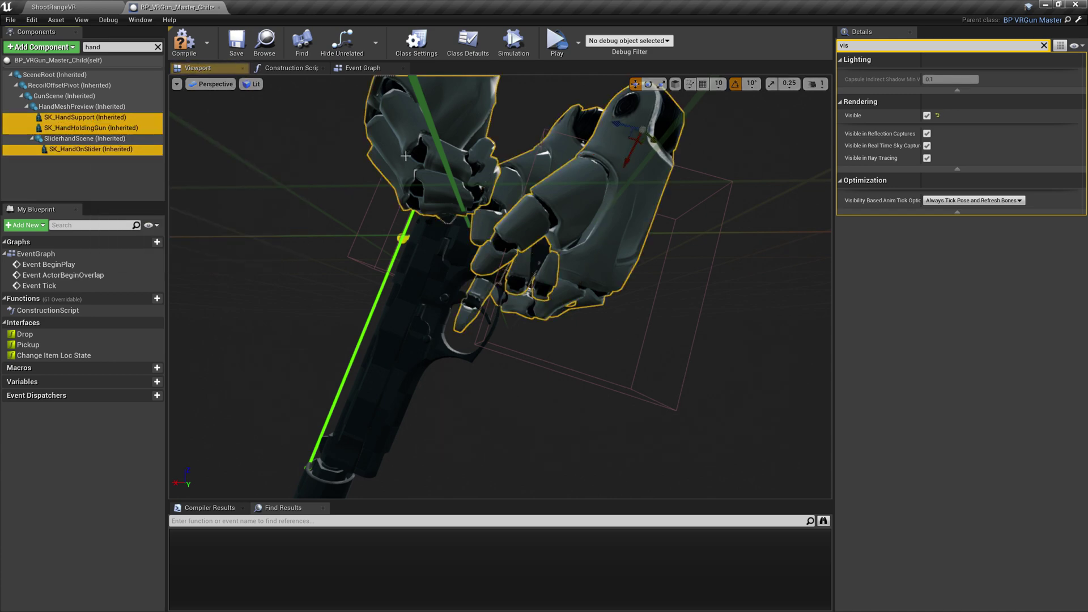
pyautogui.click(936, 116)
pyautogui.click(1044, 45)
# - Move the BulletExtractDirection arrow to the slide's ejection opening, at about Y 1.08 and Z 10.44
pyautogui.moveTo(468, 206); pyautogui.dragTo(561, 198, button='right')
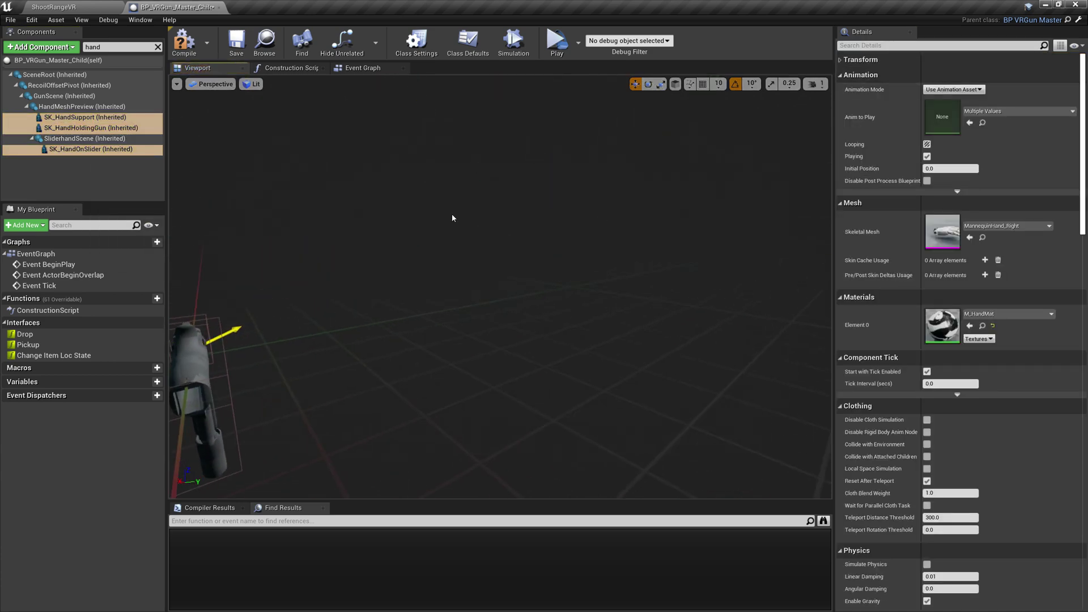
pyautogui.press('f')
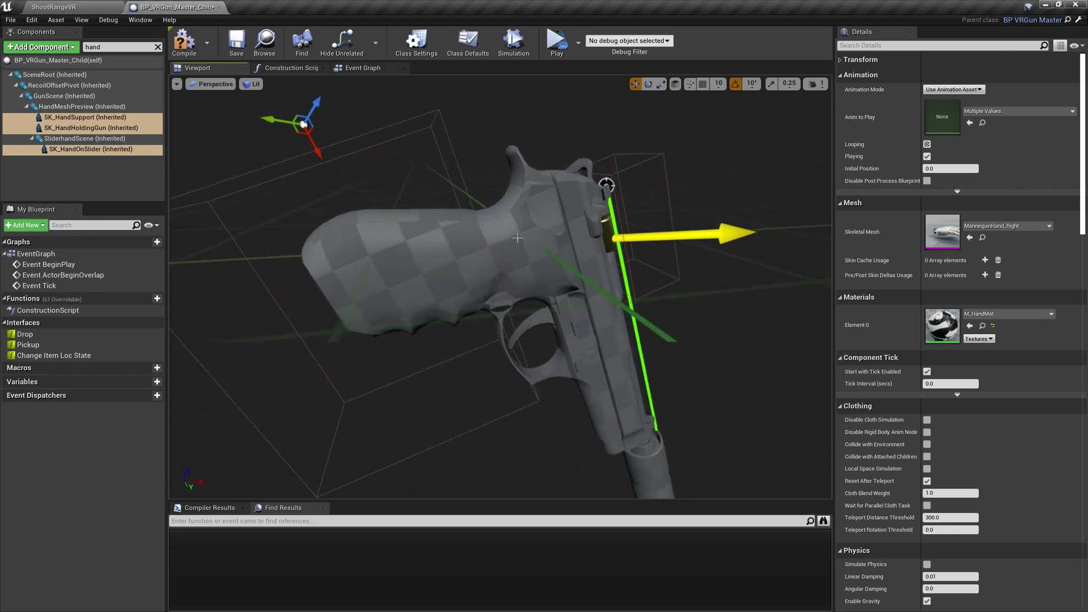
pyautogui.click(613, 225)
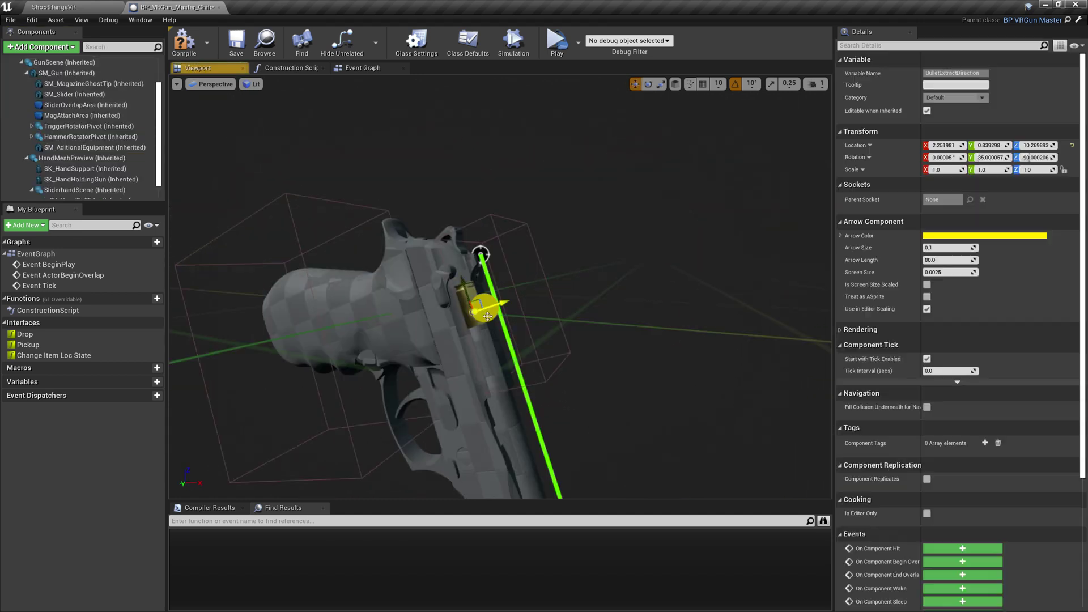
pyautogui.press('f')
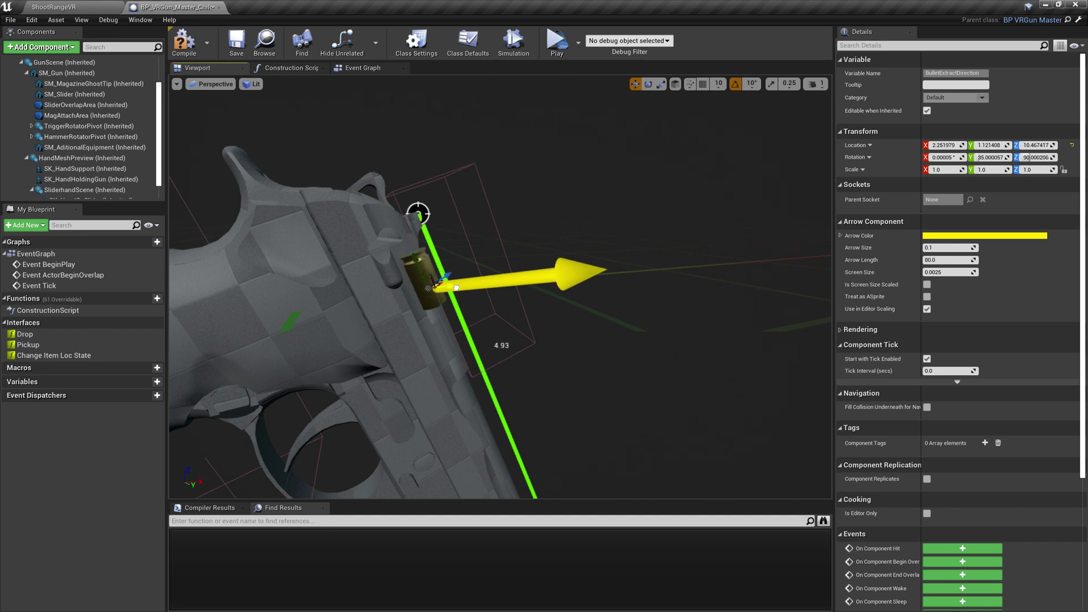
# - Move the MuzzleDirection arrow to the tip of the silencer, at about X 34.5 and Z 9.8
pyautogui.scroll(-1, 160, 184)
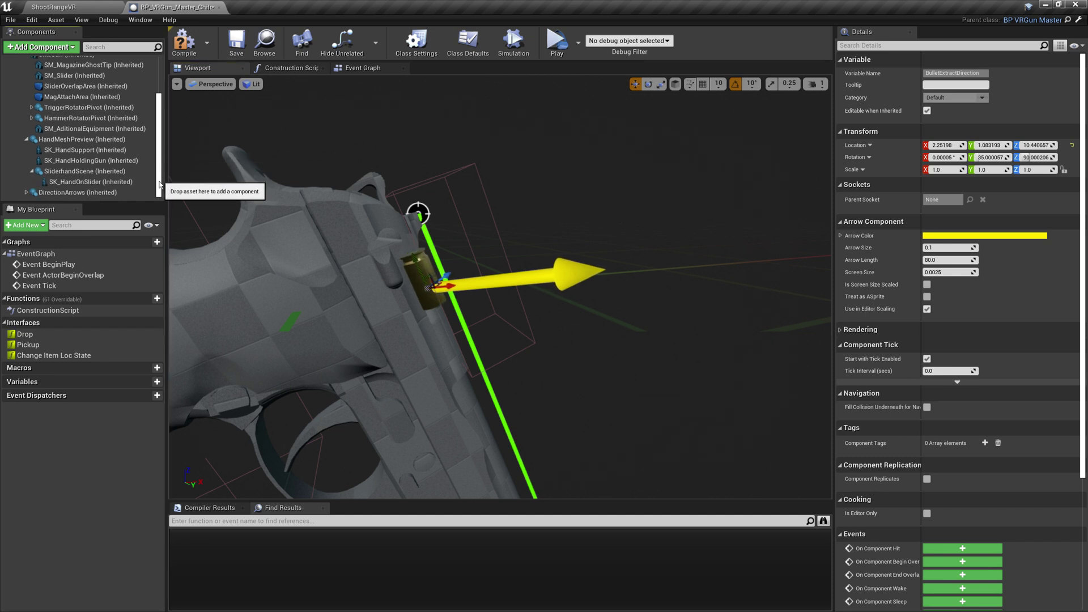
pyautogui.scroll(5, 79, 147)
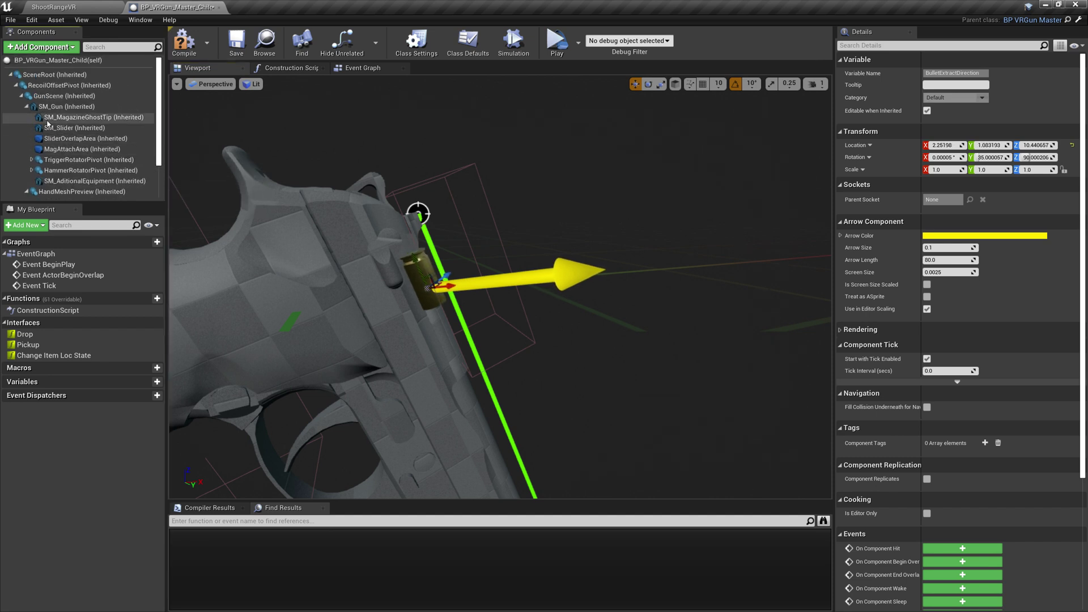
pyautogui.scroll(-5, 121, 165)
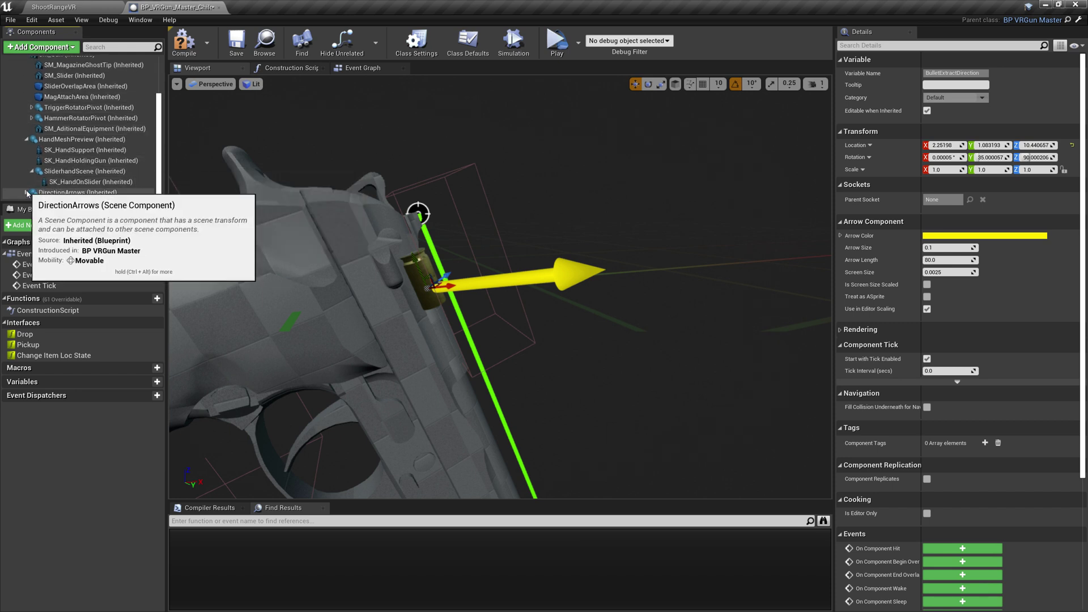
pyautogui.scroll(-3, 112, 159)
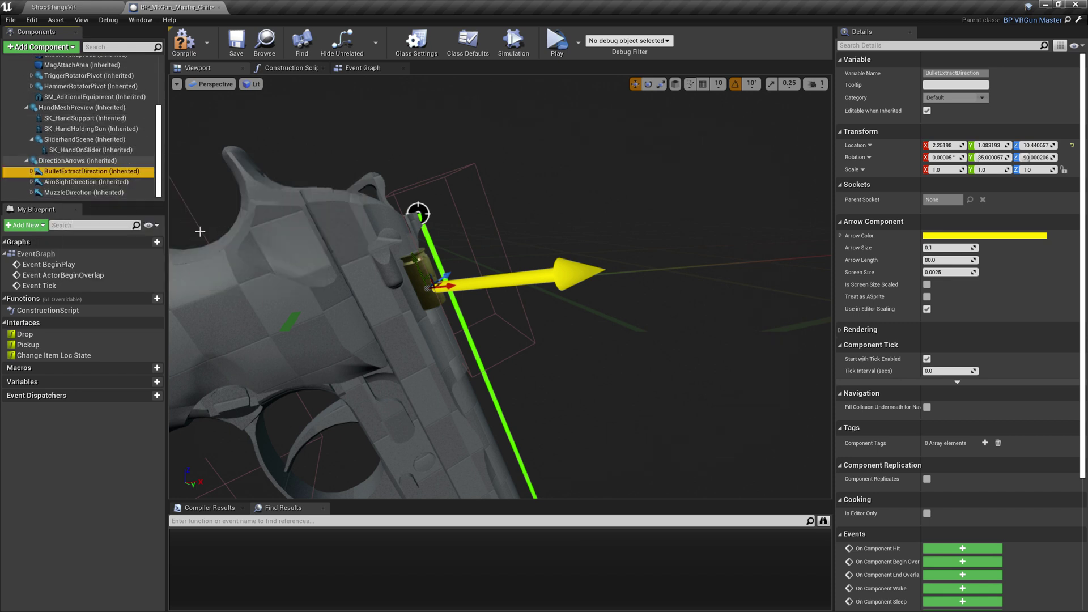
pyautogui.doubleClick(97, 192)
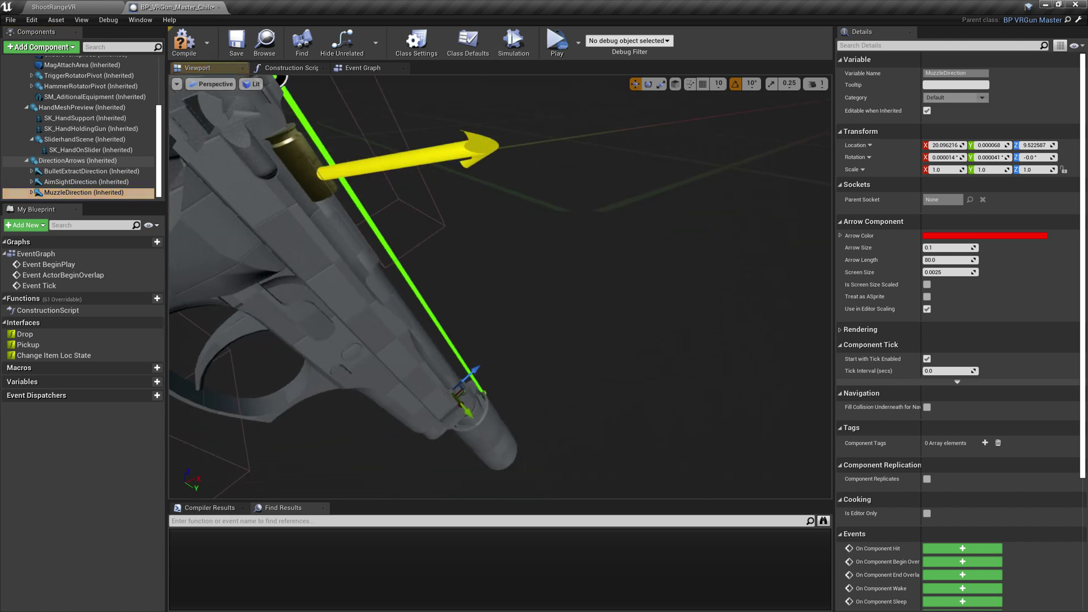
pyautogui.moveTo(493, 293); pyautogui.dragTo(465, 294, button='right')
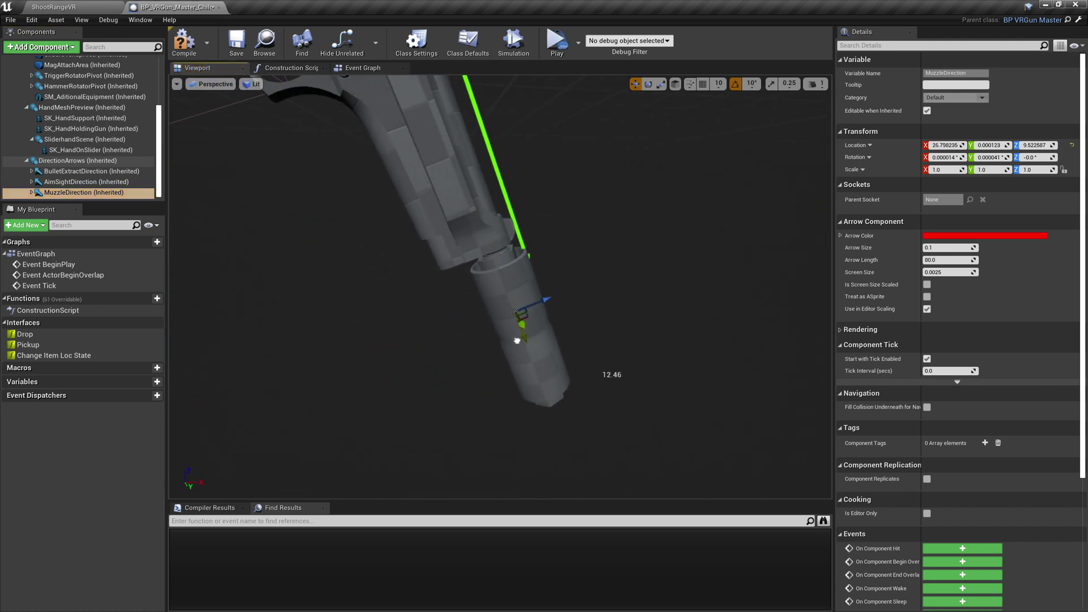
pyautogui.moveTo(590, 262)
pyautogui.mouseDown(button='right')
pyautogui.moveTo(584, 312)
pyautogui.moveTo(591, 262)
pyautogui.mouseUp(button='right')
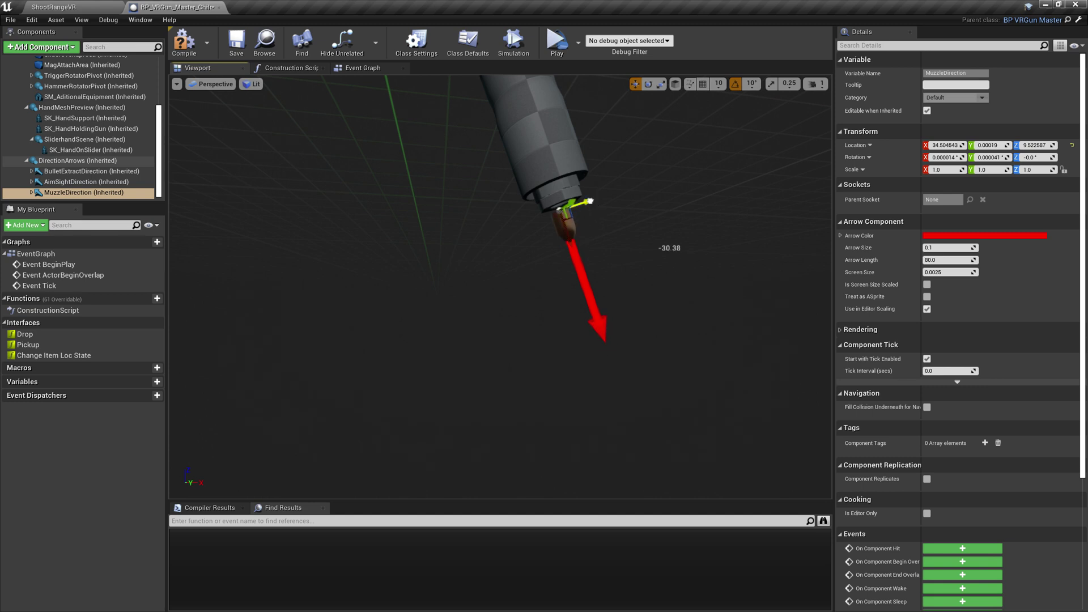
pyautogui.moveTo(594, 201); pyautogui.dragTo(570, 188, button='right')
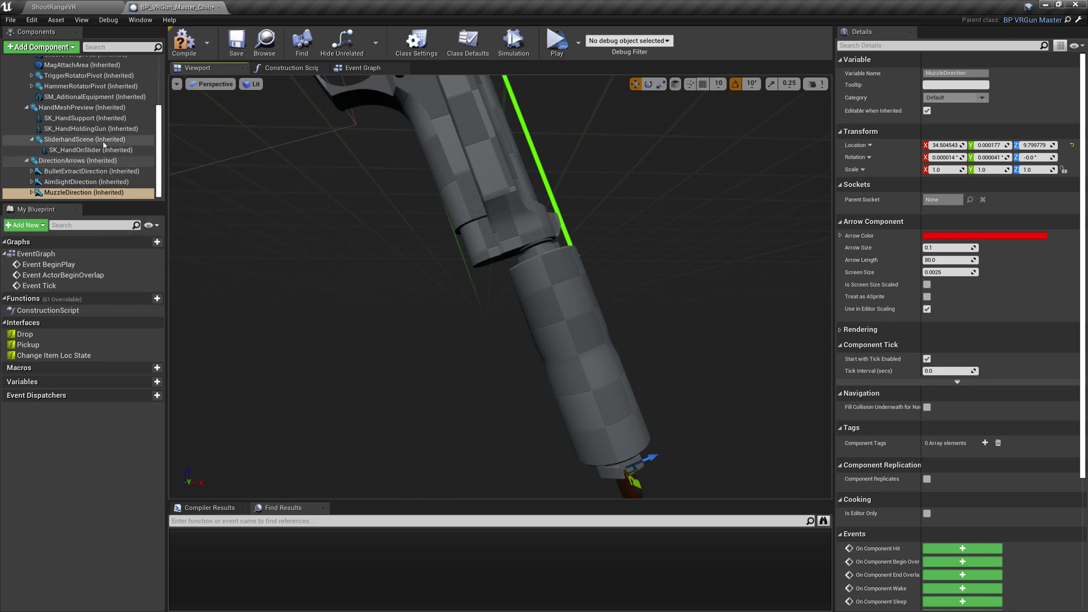
# - Slide SM_Slider back to its rearmost position, set its X location to -7.0 and copy that value
pyautogui.scroll(4, 101, 146)
pyautogui.moveTo(576, 195)
pyautogui.mouseDown(button='right')
pyautogui.moveTo(590, 198)
pyautogui.moveTo(576, 196)
pyautogui.mouseUp(button='right')
pyautogui.moveTo(561, 317); pyautogui.dragTo(573, 315, button='right')
pyautogui.click(560, 317)
pyautogui.moveTo(439, 279)
pyautogui.mouseDown(button='right')
pyautogui.moveTo(448, 279)
pyautogui.moveTo(439, 279)
pyautogui.mouseUp(button='right')
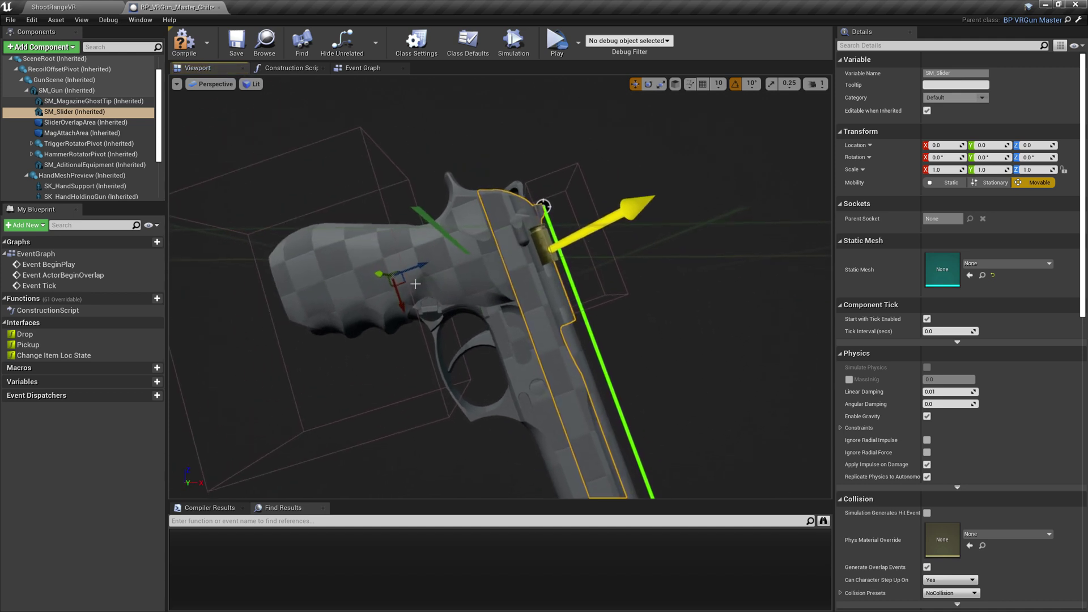
pyautogui.moveTo(402, 311); pyautogui.dragTo(366, 217)
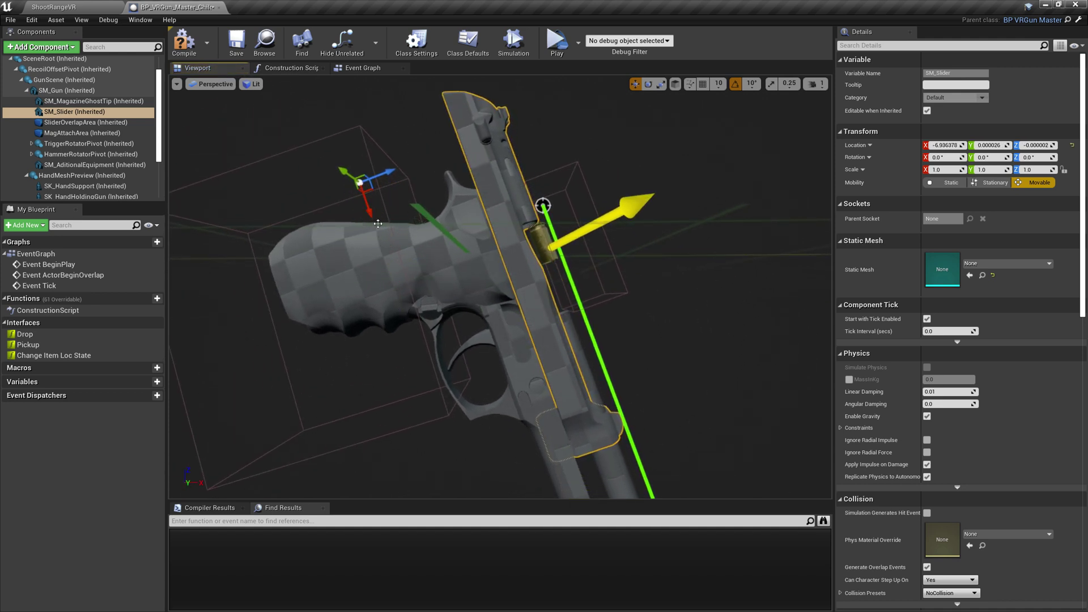
pyautogui.click(959, 146)
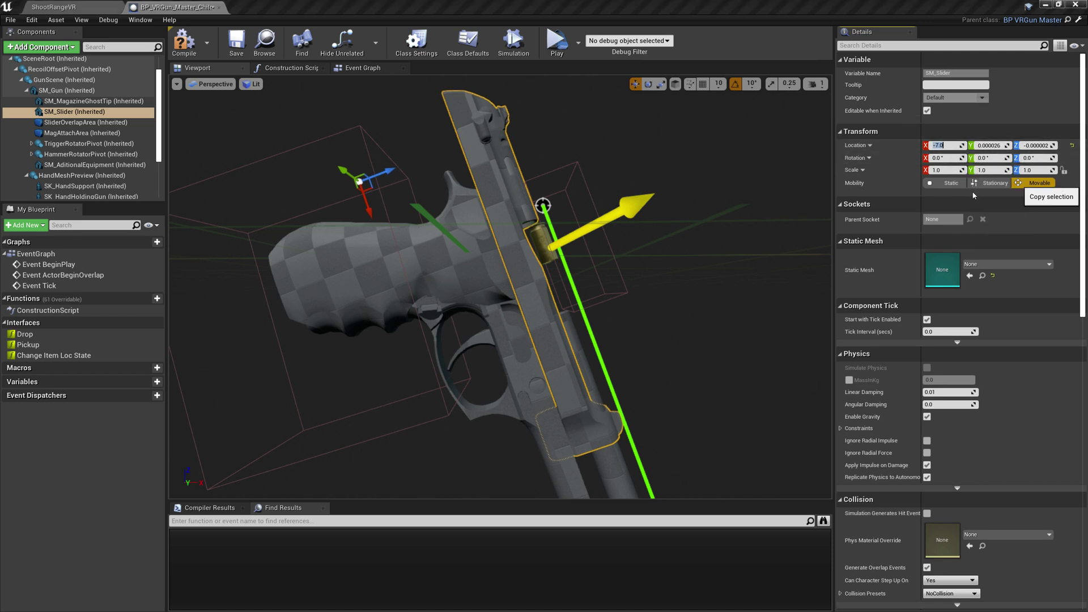
# - Set Slider Max Position Centimetre to -7.0 in the class defaults and reset SM_Slider's location to its default
pyautogui.click(464, 45)
pyautogui.scroll(-5, 951, 288)
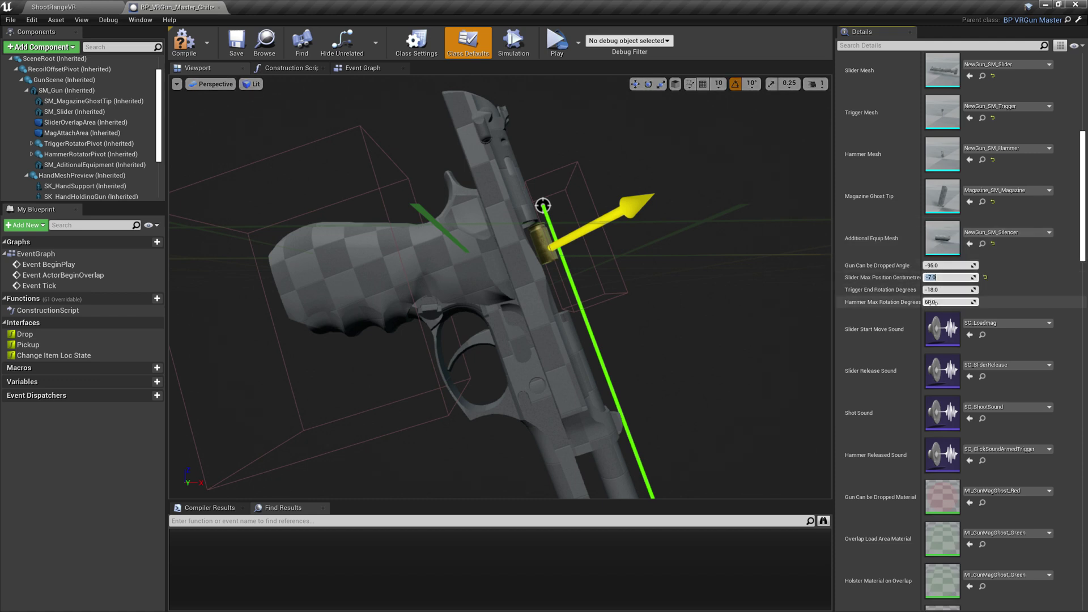
pyautogui.moveTo(691, 210)
pyautogui.mouseDown(button='right')
pyautogui.moveTo(681, 191)
pyautogui.moveTo(684, 204)
pyautogui.mouseUp(button='right')
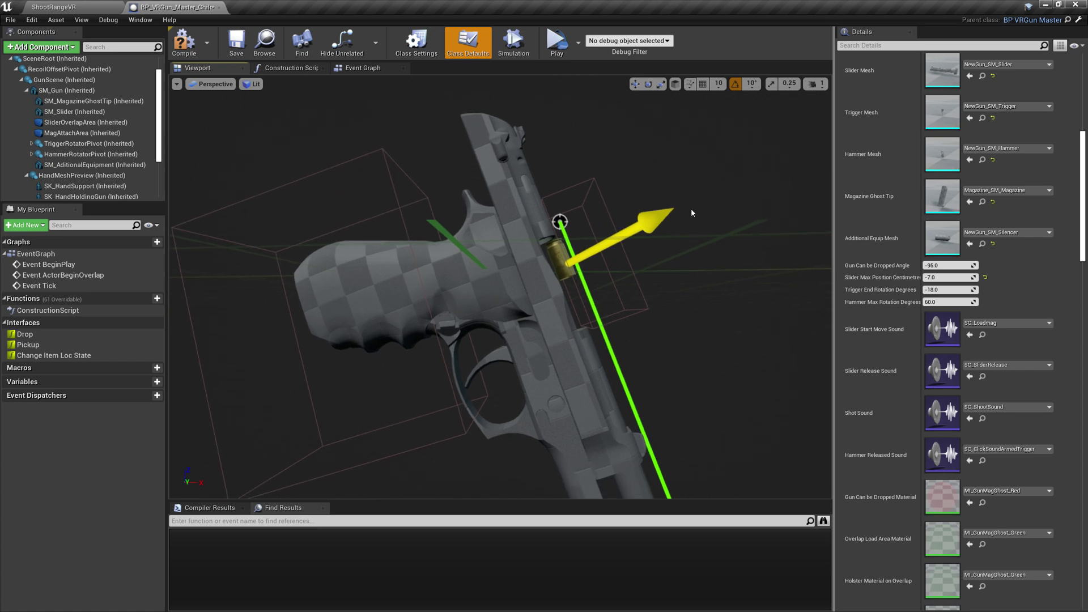
pyautogui.scroll(5, 1039, 226)
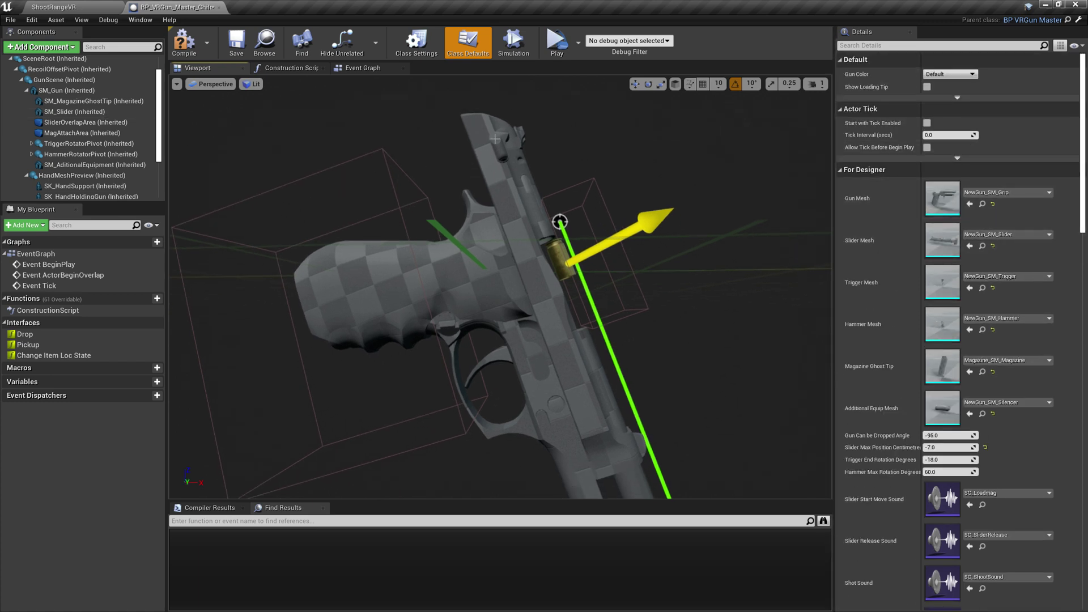
pyautogui.click(482, 141)
pyautogui.click(1073, 145)
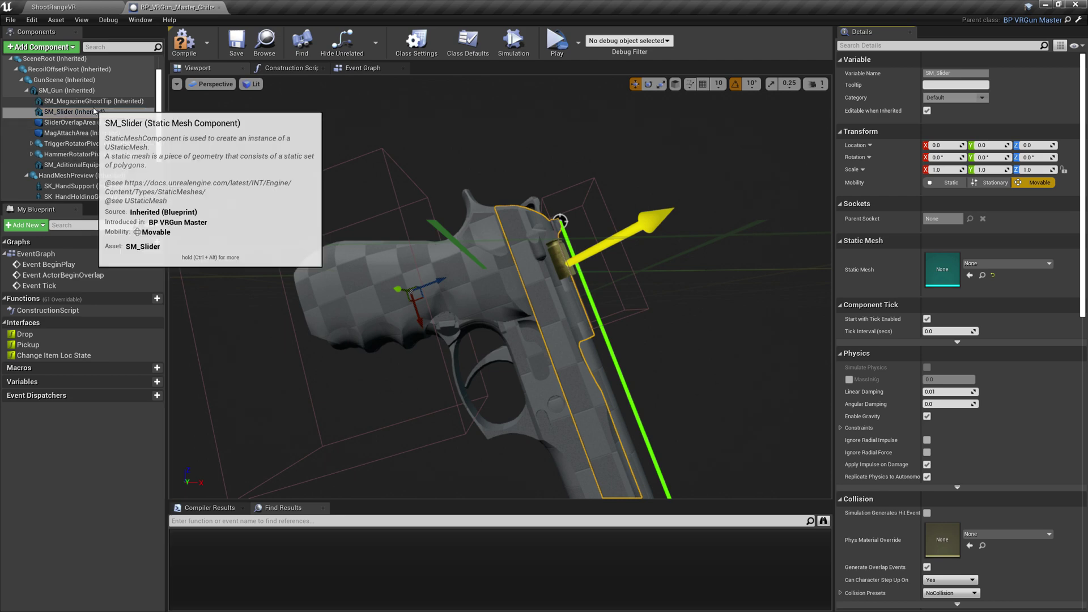
# - Show the gun in the Left orthographic view, test TriggerRotatorPivot with a -10° rotation and undo the rotation
pyautogui.click(208, 85)
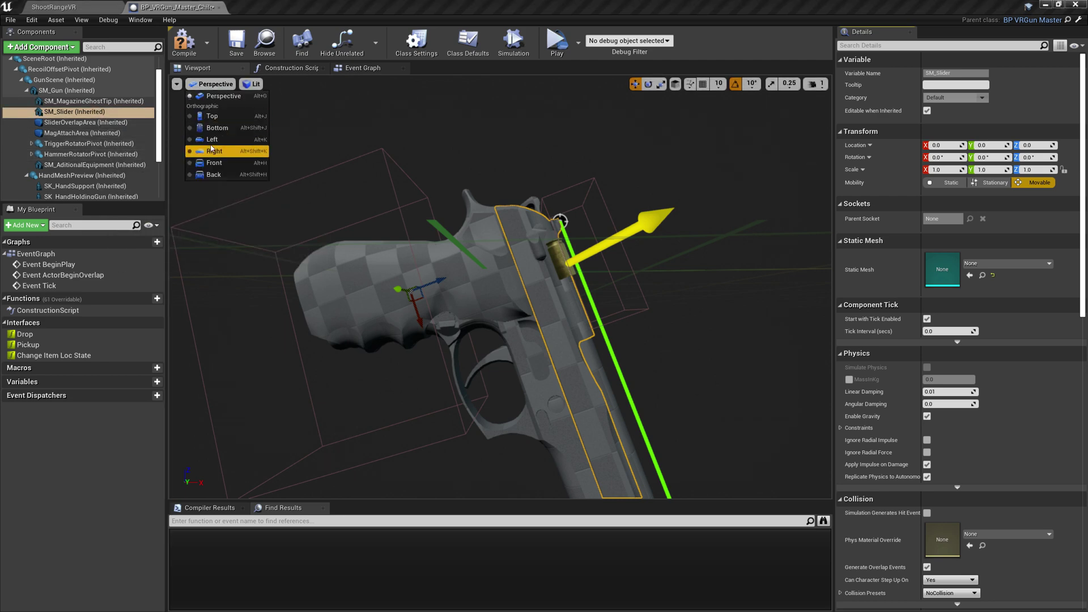
pyautogui.click(216, 151)
pyautogui.scroll(5, 536, 278)
pyautogui.scroll(4, 537, 278)
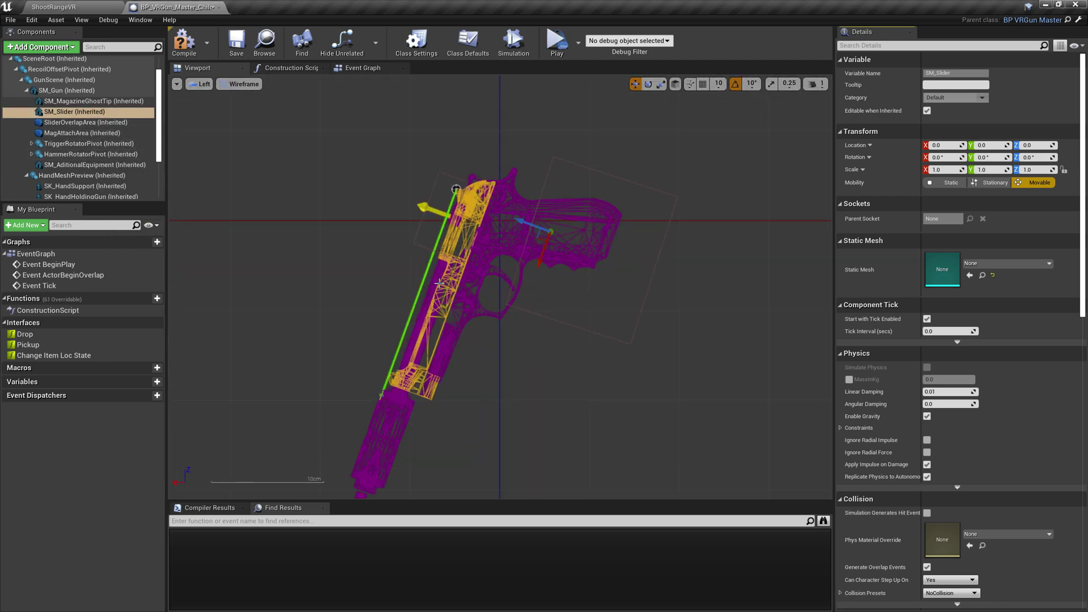
pyautogui.click(85, 144)
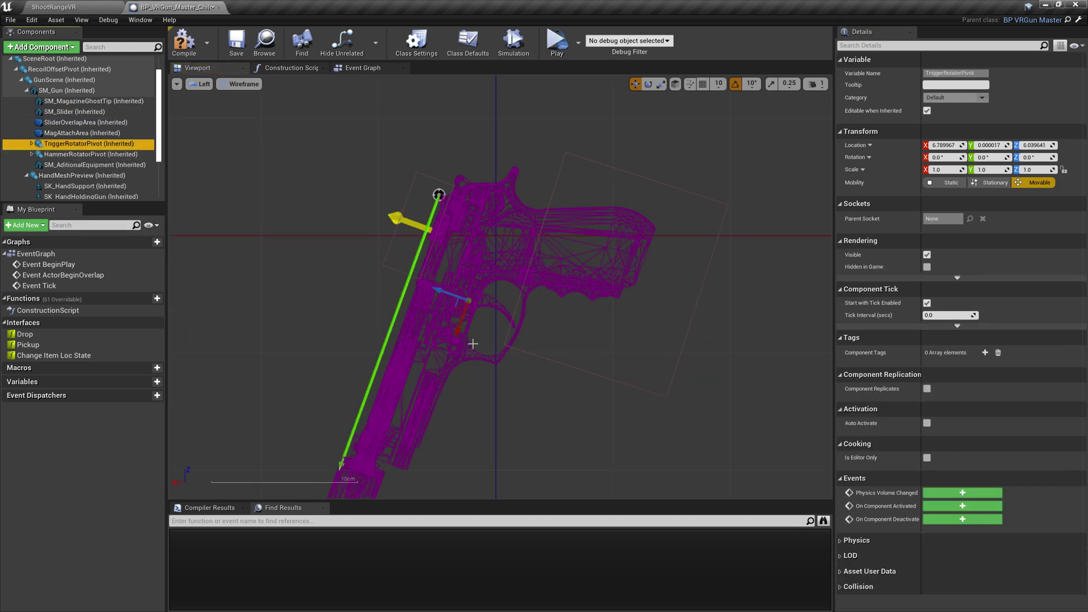
pyautogui.scroll(1, 476, 342)
pyautogui.press('e')
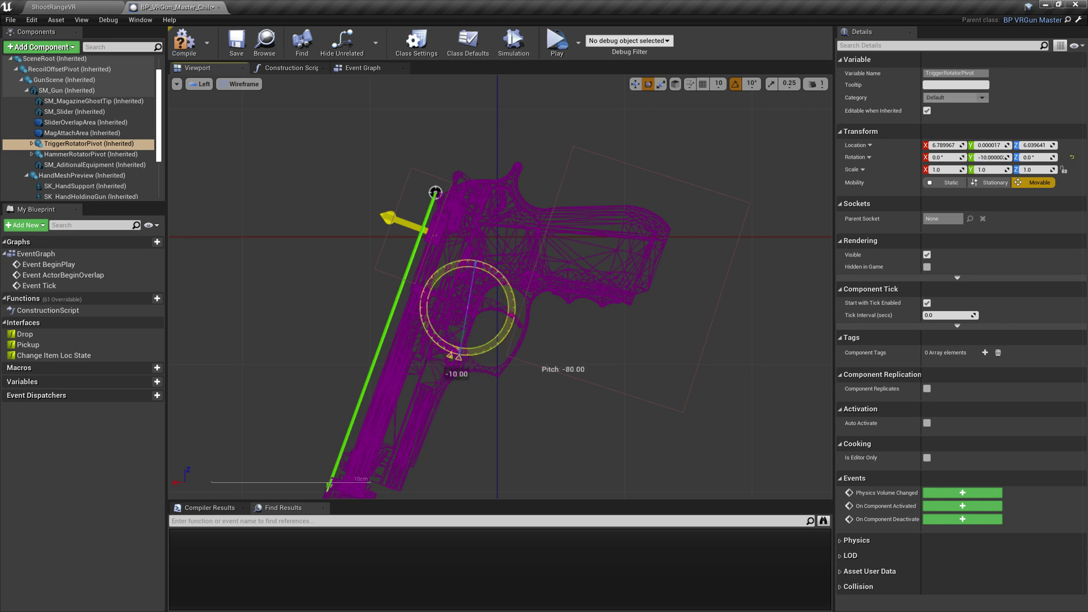
pyautogui.hotkey('ctrl', 'z')
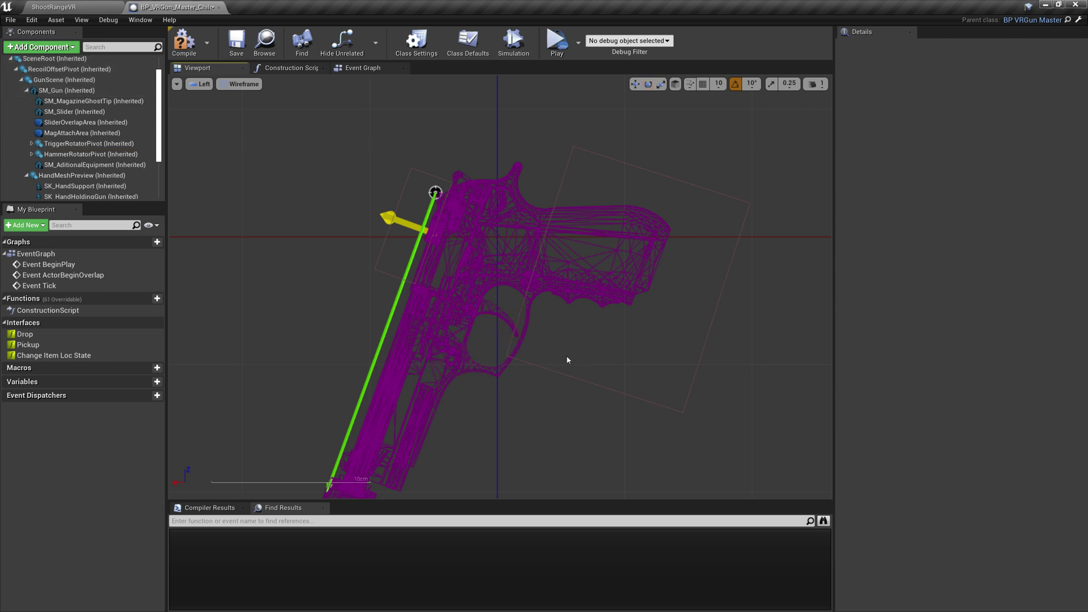
pyautogui.press('w')
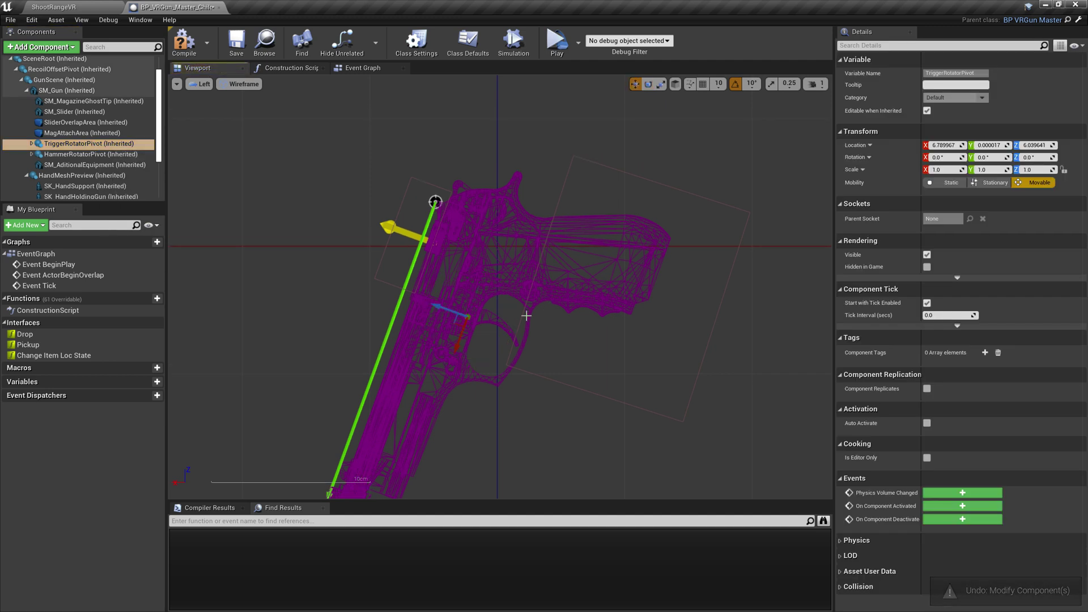
# - Move TriggerRotatorPivot onto the trigger's rotation axis, at about X 6.69 and Z 5.96
pyautogui.click(463, 346)
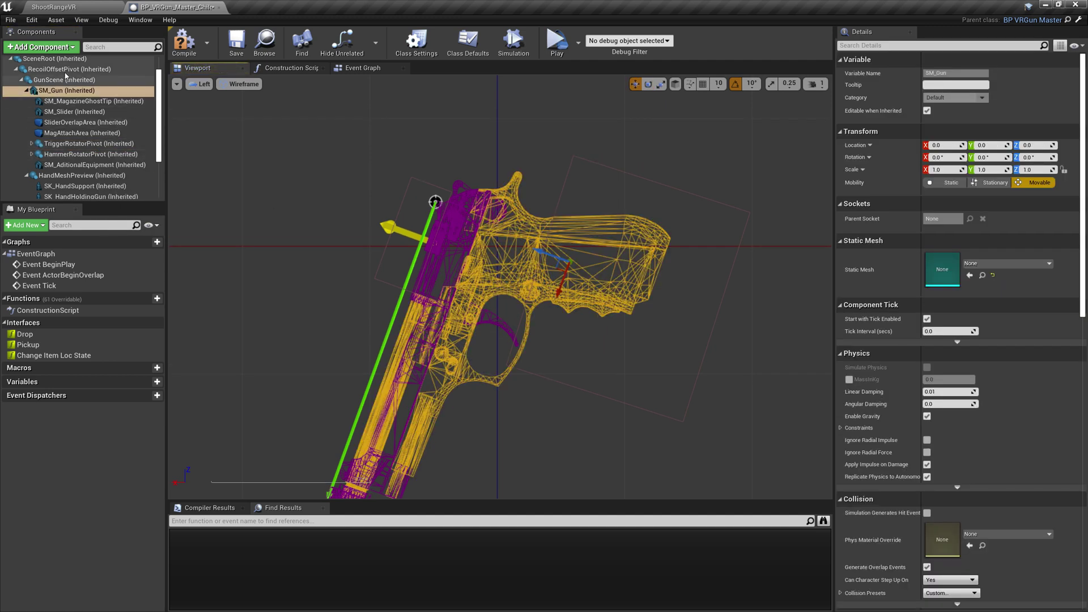
pyautogui.click(85, 155)
pyautogui.scroll(-3, 91, 109)
pyautogui.click(91, 110)
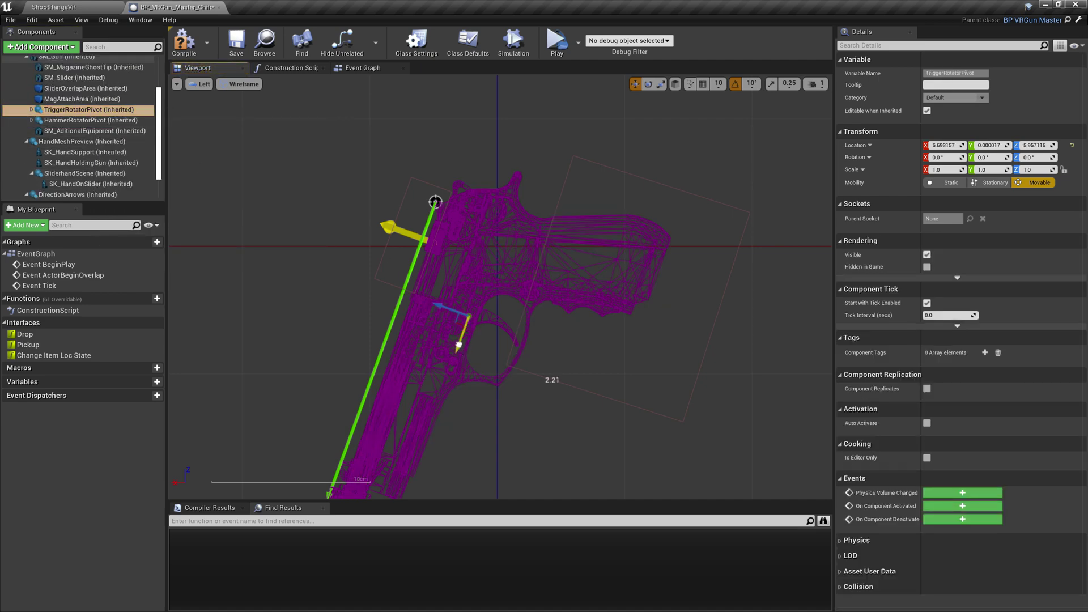
pyautogui.click(459, 345)
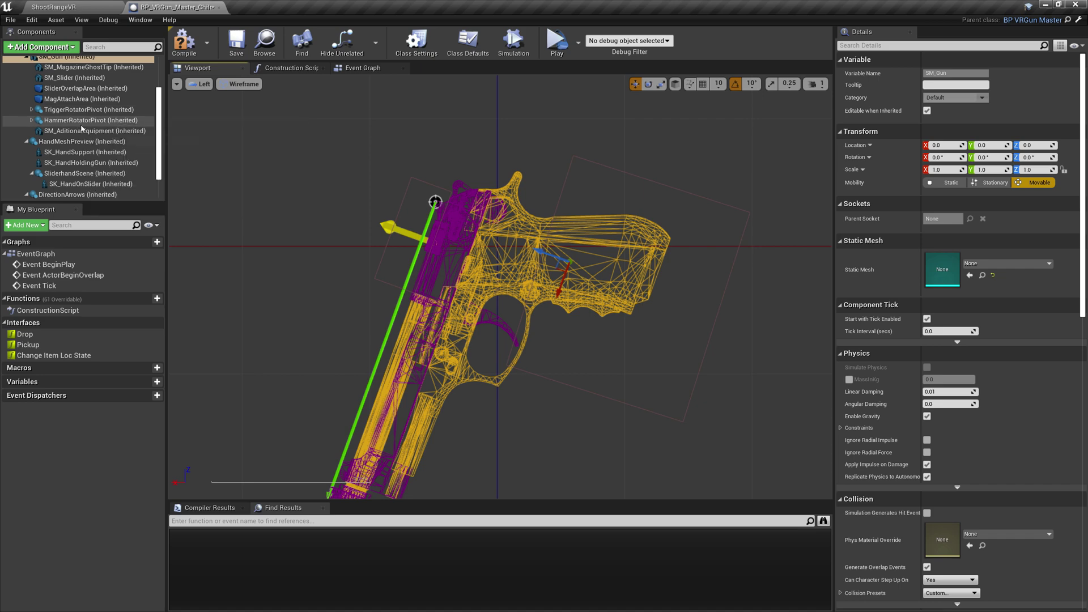
# - Move HammerRotatorPivot onto the hammer's rotation axis, at about X -1.90 and Z 6.88, and compile the blueprint
pyautogui.click(76, 121)
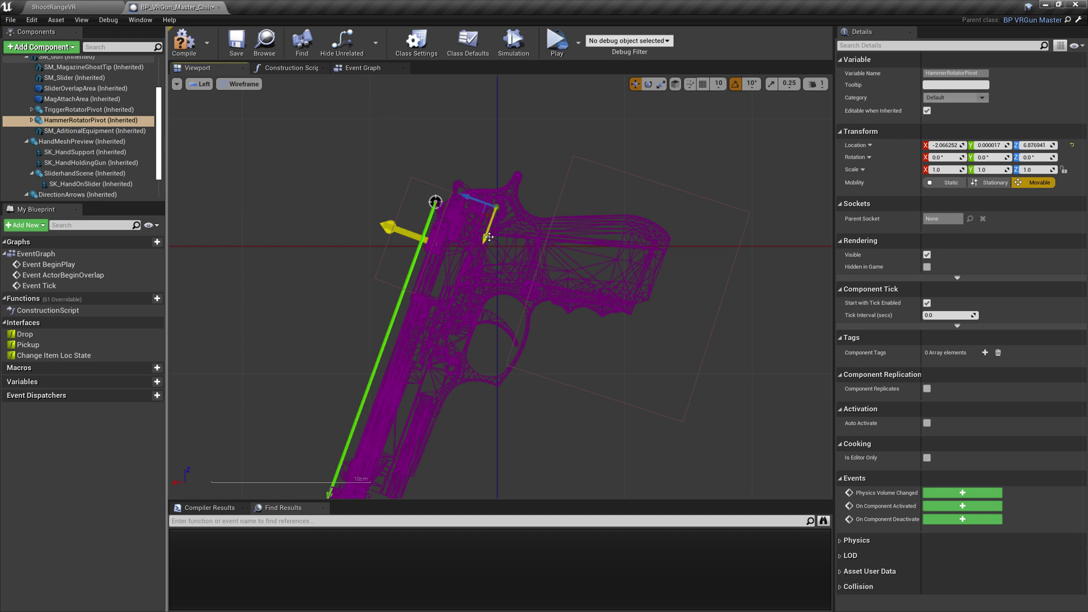
pyautogui.press('e')
pyautogui.moveTo(476, 251); pyautogui.dragTo(462, 248)
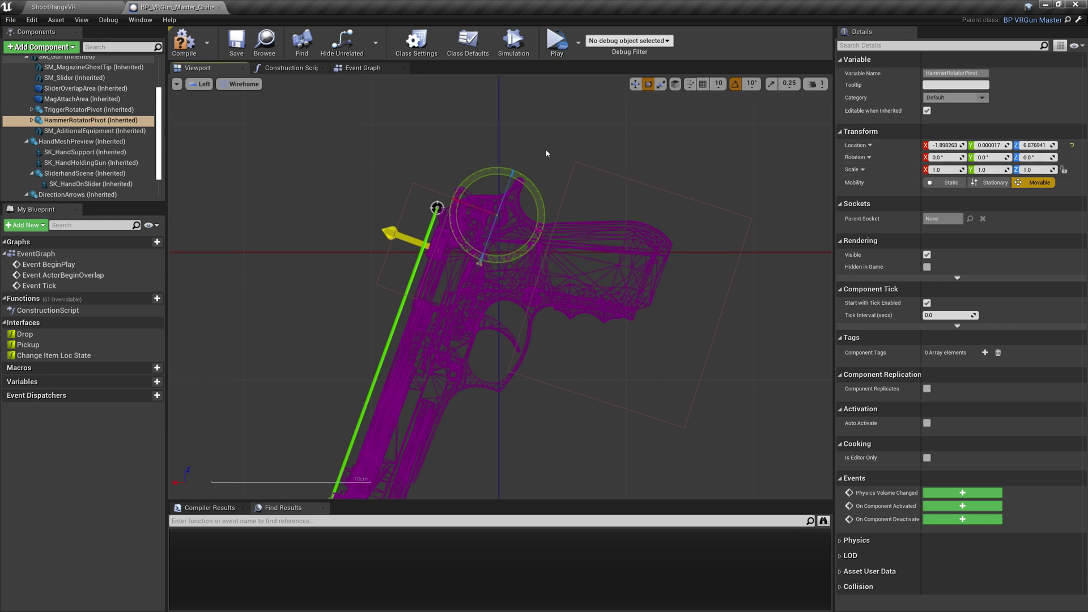
pyautogui.press('w')
pyautogui.click(185, 43)
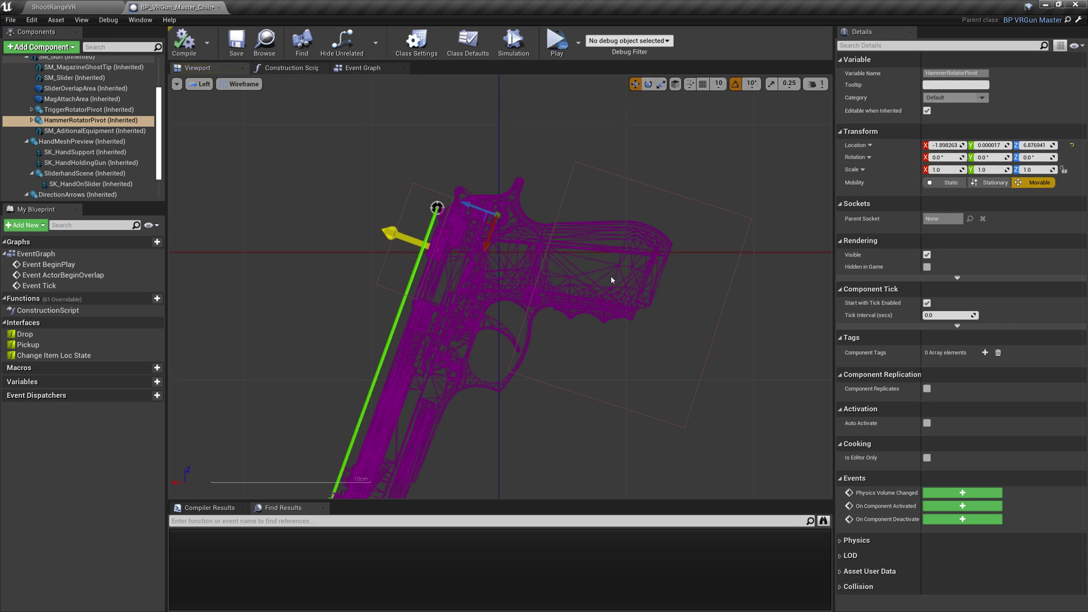
# - Return to the Perspective view and review the trigger and hammer rotation limits in the class defaults
pyautogui.moveTo(538, 373); pyautogui.dragTo(567, 221, button='right')
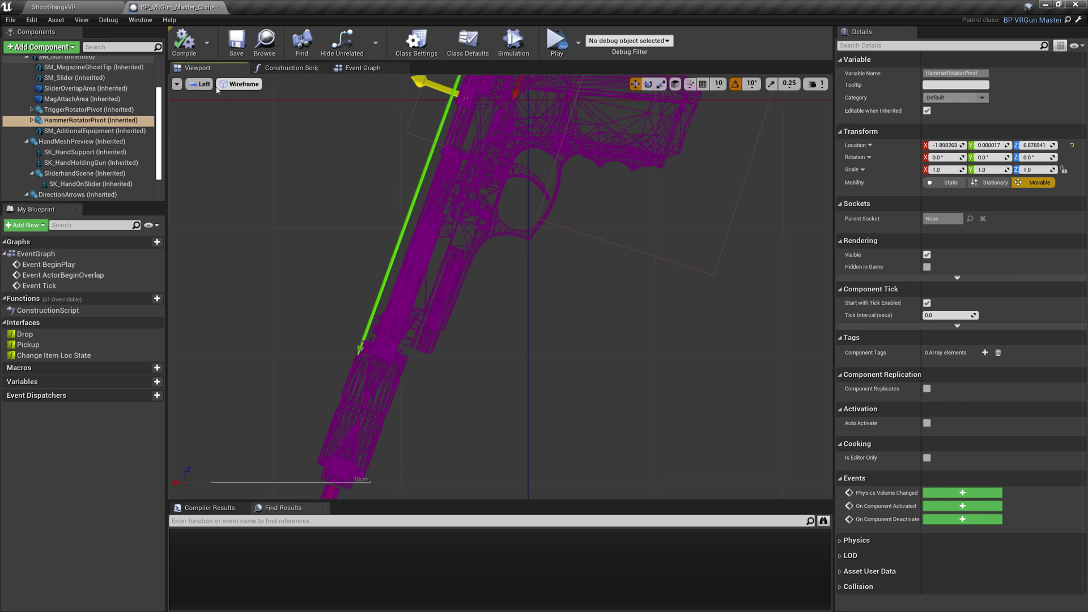
pyautogui.click(203, 84)
pyautogui.click(222, 96)
pyautogui.click(468, 43)
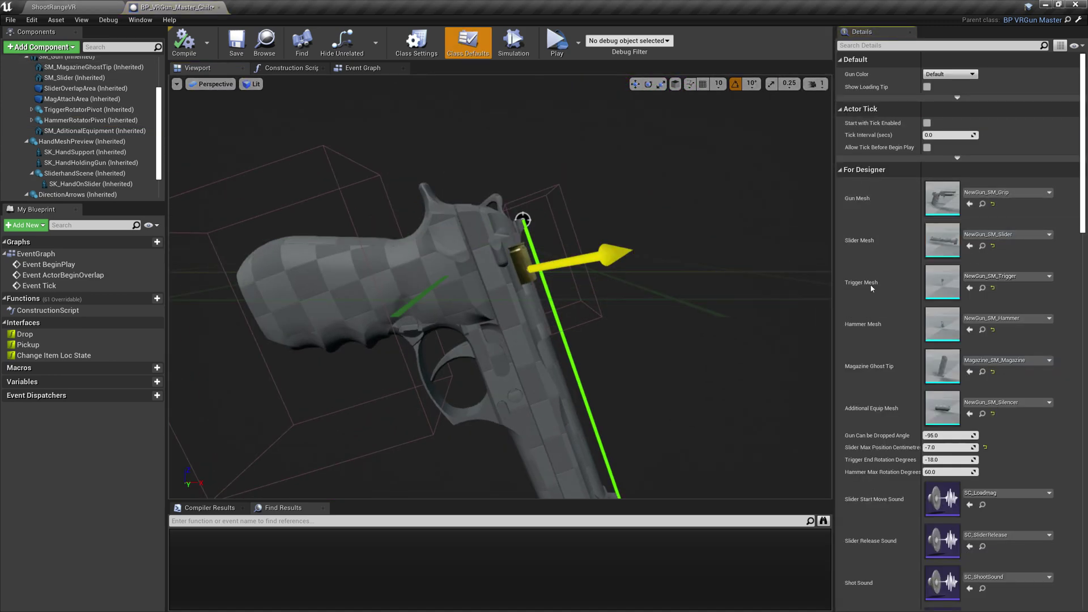
pyautogui.scroll(-3, 976, 324)
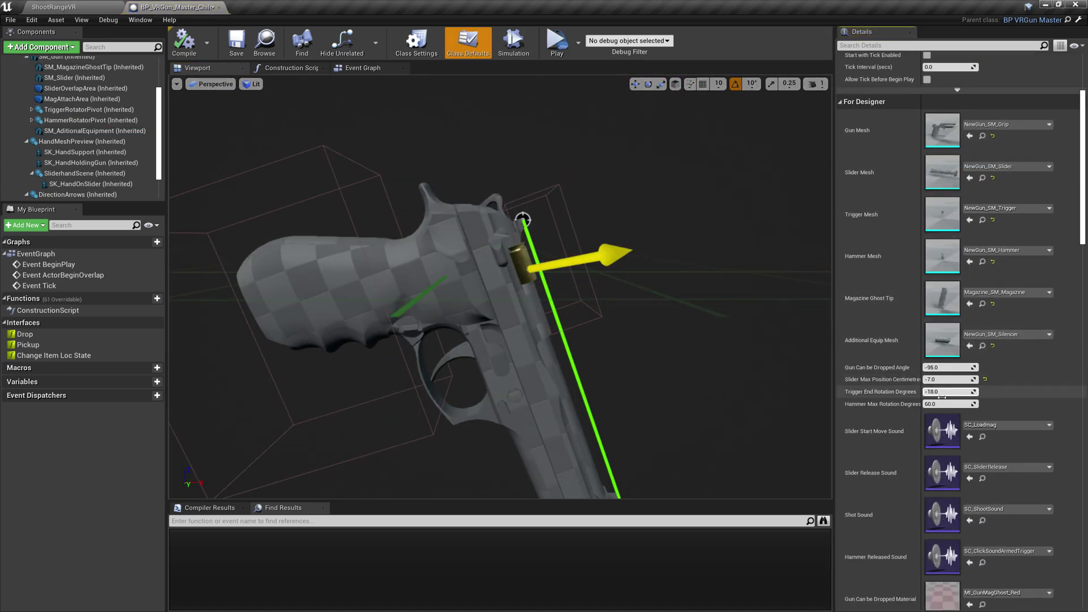
# - Test the hammer's travel by rotating HammerRotatorPivot to about 50° around Y, reset its rotation and return to the class defaults
pyautogui.click(90, 163)
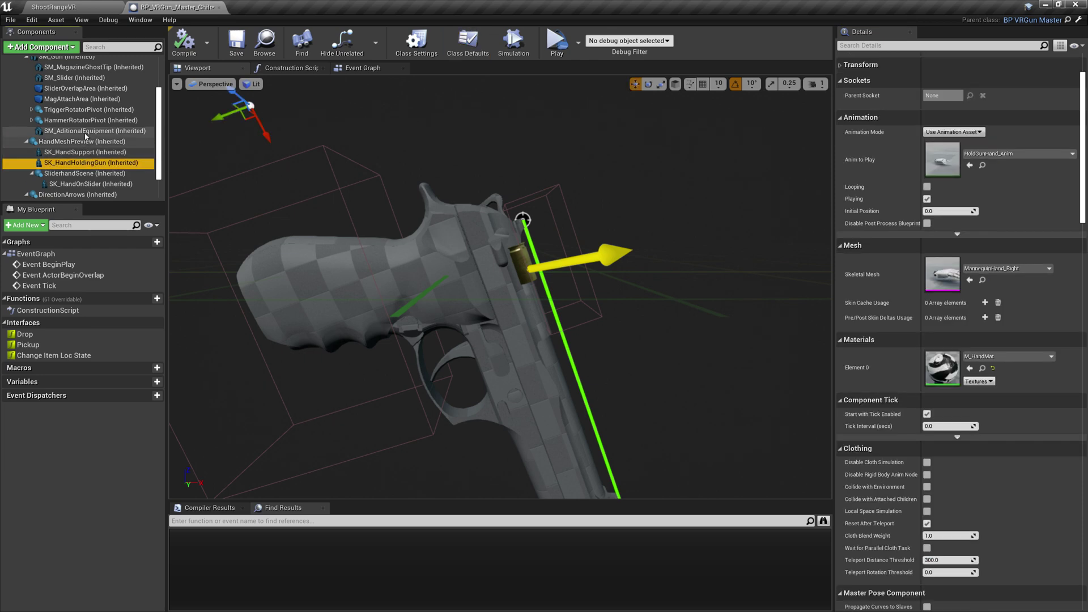
pyautogui.click(89, 121)
pyautogui.moveTo(602, 221)
pyautogui.mouseDown(button='right')
pyautogui.moveTo(606, 229)
pyautogui.moveTo(603, 220)
pyautogui.mouseUp(button='right')
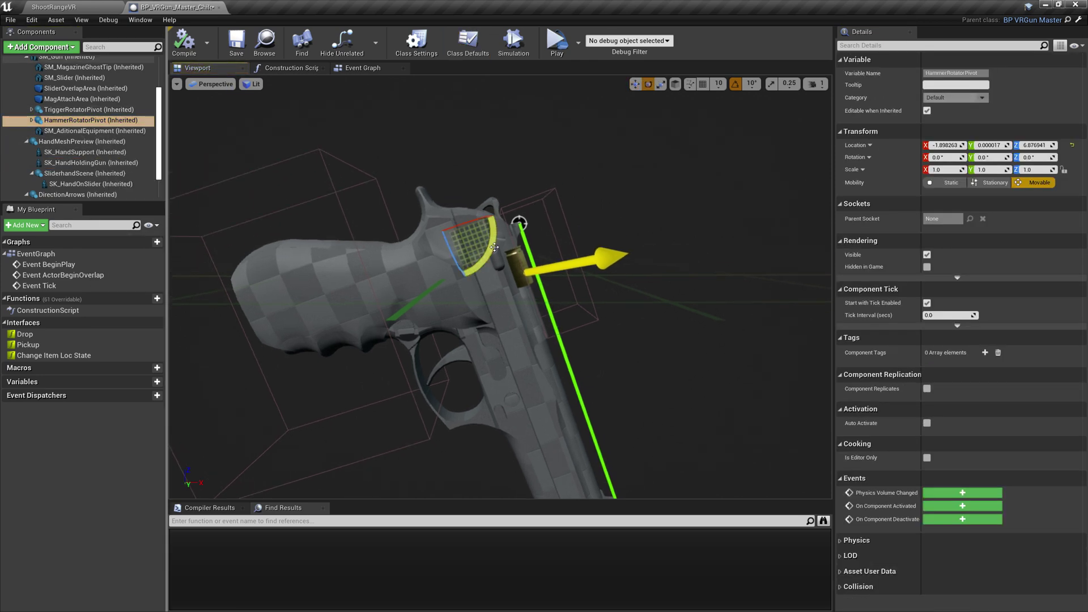
pyautogui.moveTo(494, 248); pyautogui.dragTo(491, 262)
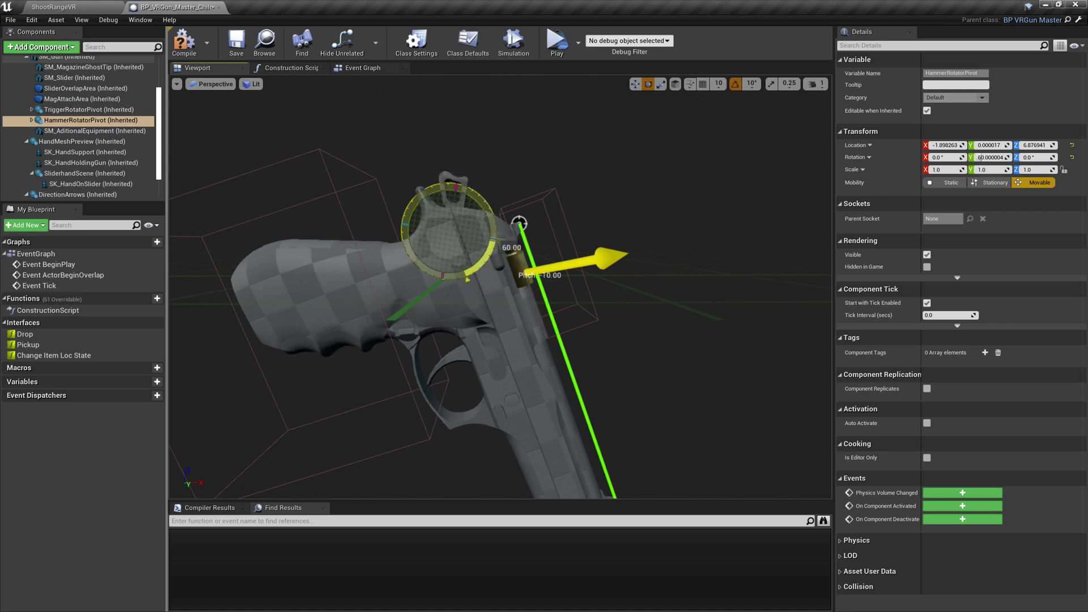
pyautogui.moveTo(469, 280); pyautogui.dragTo(468, 280)
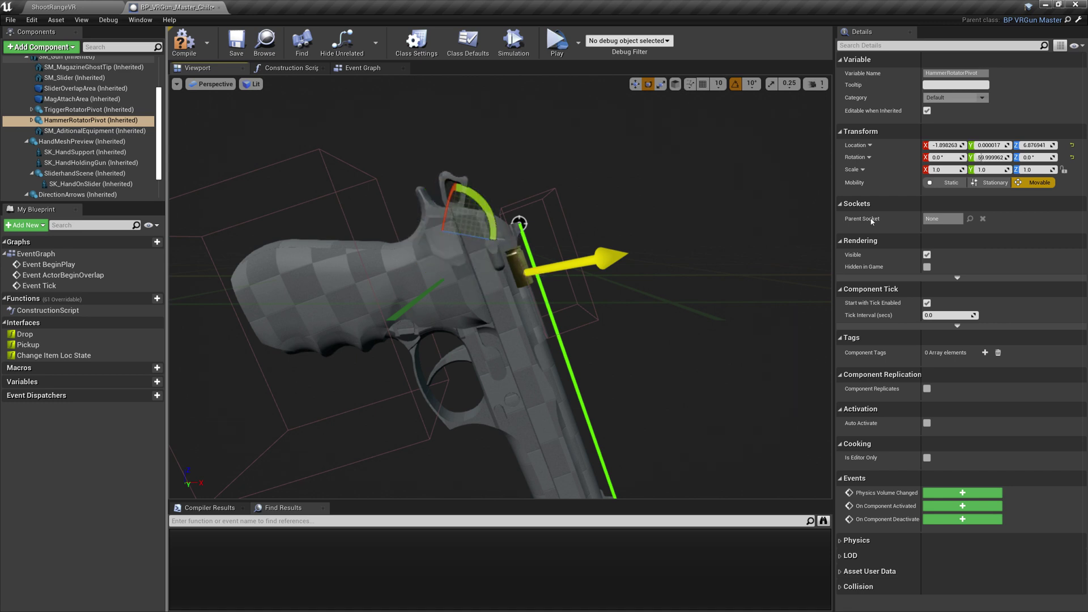
pyautogui.click(990, 158)
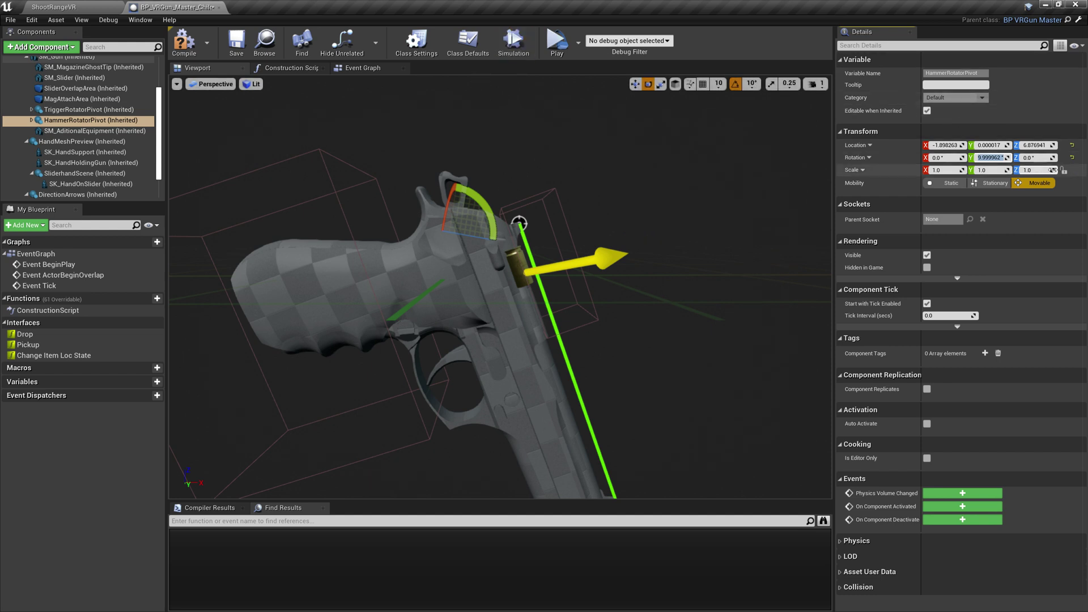
pyautogui.click(1073, 160)
pyautogui.click(468, 42)
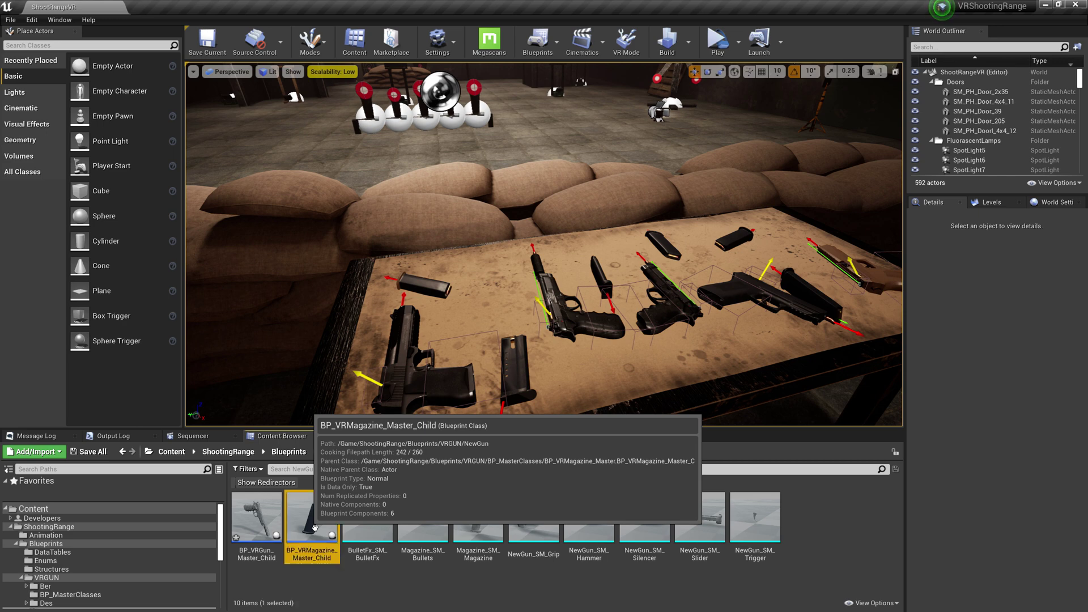
# - Open the BP_VRMagazine_Master_Child blueprint and set its Bullet Mesh to Magazine_SM_Bullets
pyautogui.doubleClick(310, 518)
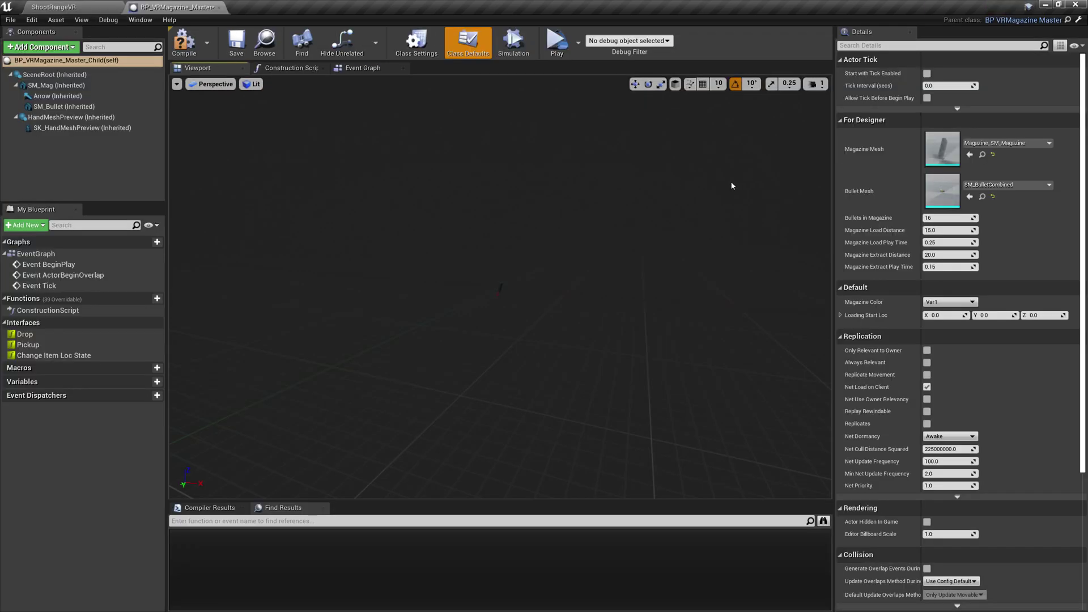
pyautogui.press('w')
pyautogui.moveTo(501, 287); pyautogui.dragTo(525, 272, button='right')
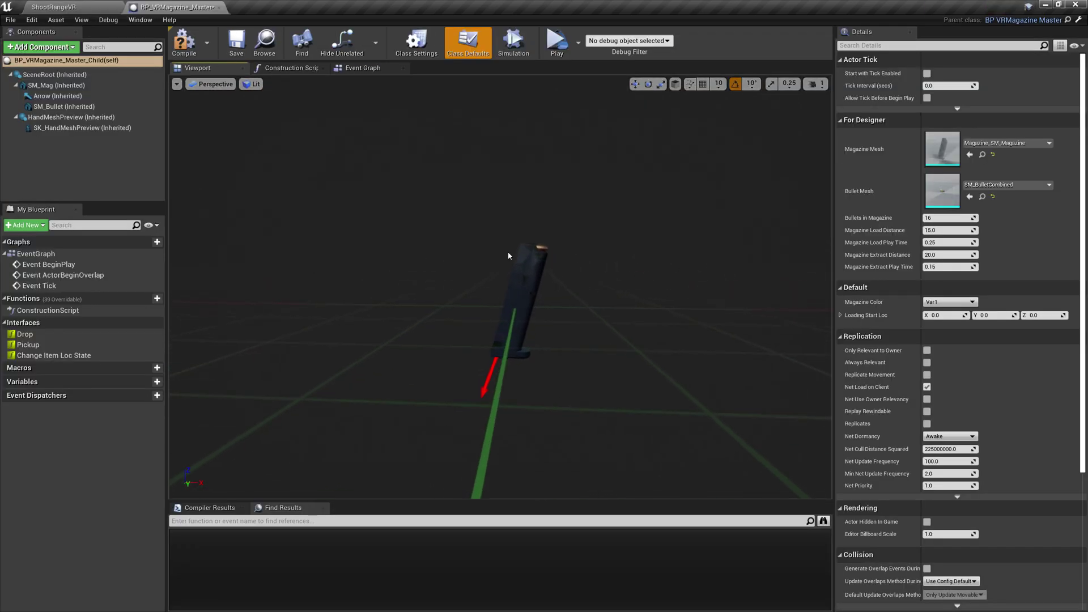
pyautogui.click(969, 197)
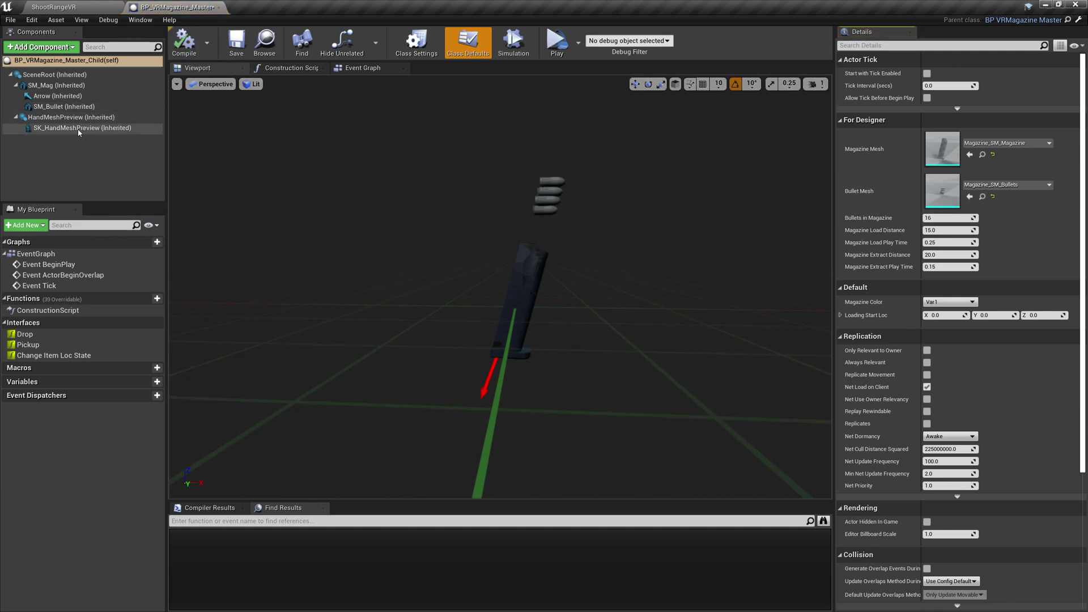
# - Reset the SM_Bullet component's location to 0, 0, 0, compile the magazine blueprint and inspect the bullets' fit
pyautogui.click(64, 106)
pyautogui.click(1073, 146)
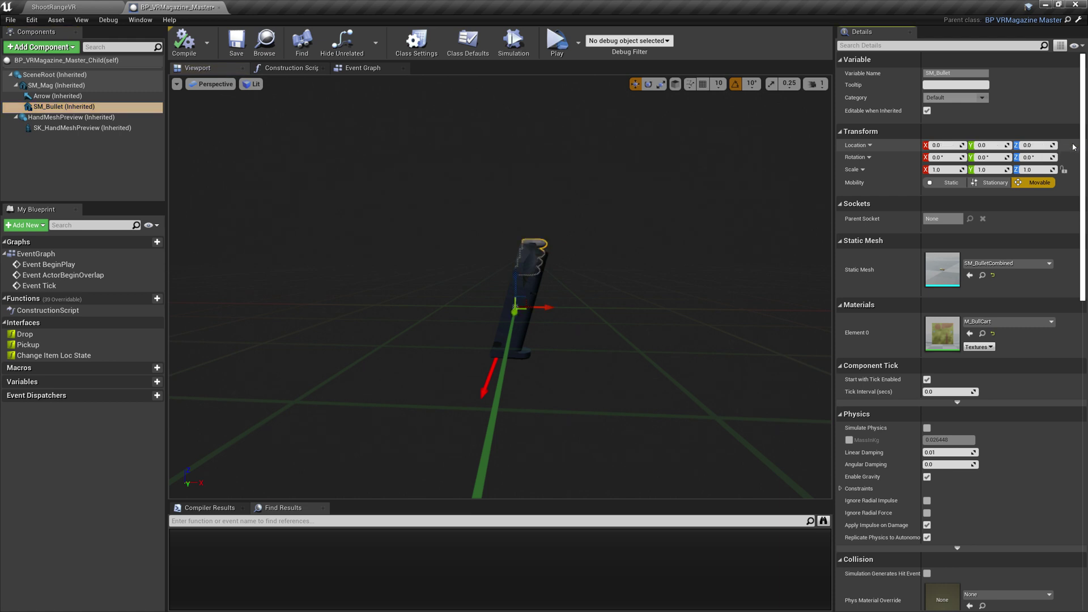
pyautogui.click(185, 41)
pyautogui.moveTo(453, 238); pyautogui.dragTo(527, 233, button='right')
pyautogui.moveTo(480, 308); pyautogui.dragTo(477, 302, button='right')
pyautogui.click(540, 318)
pyautogui.moveTo(540, 318); pyautogui.dragTo(615, 317, button='right')
# - Close the magazine blueprint and save the changes to the project
pyautogui.click(219, 7)
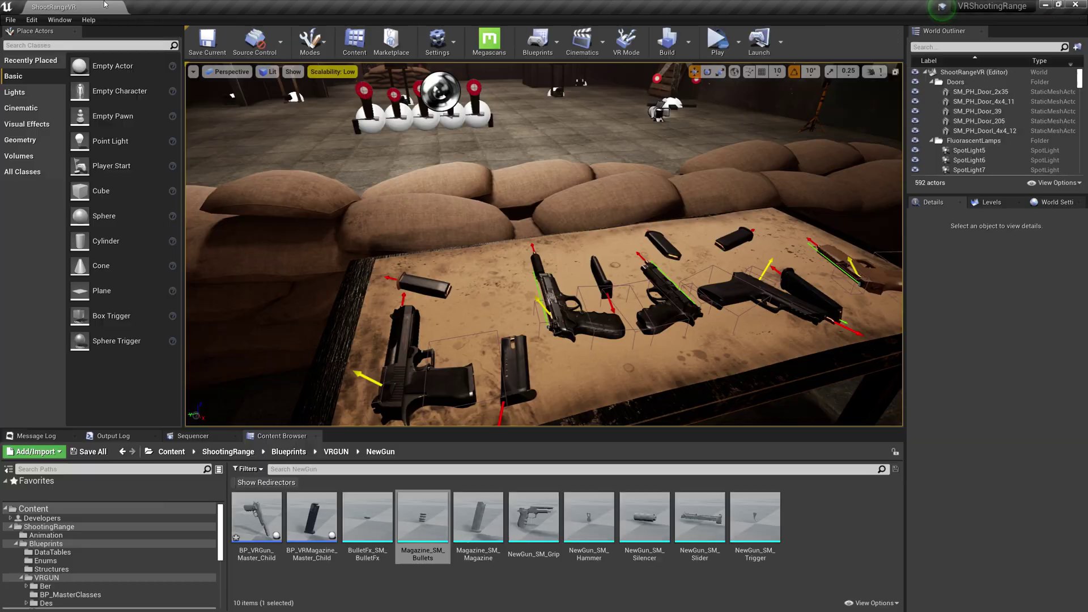
pyautogui.click(11, 19)
pyautogui.click(32, 109)
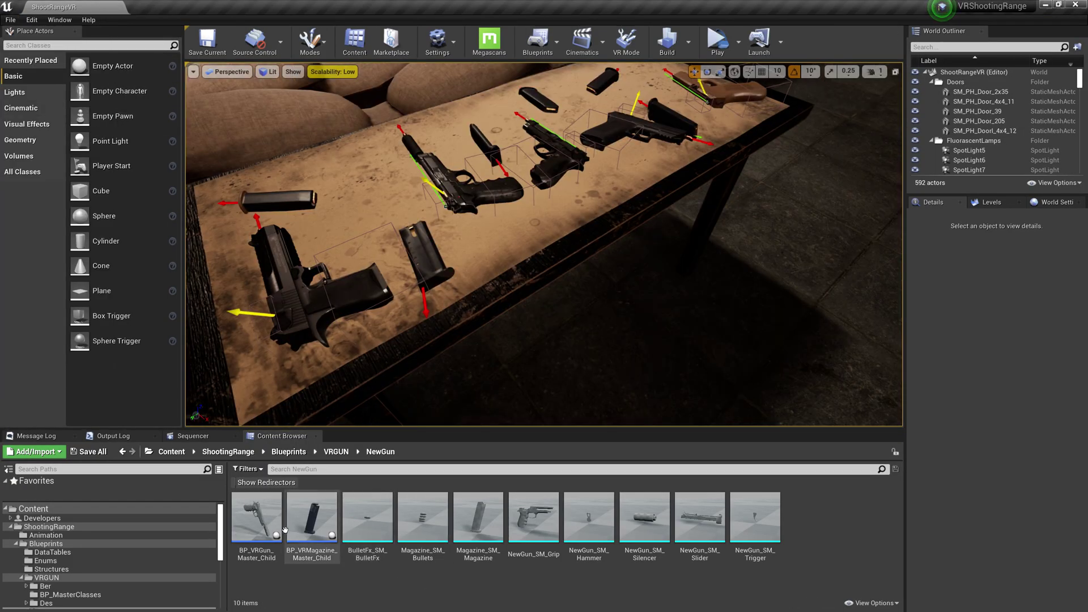
# - Place BP_VRGun_Master_Child in the level beside the gun table and rotate it to about -180° around Z
pyautogui.moveTo(256, 517); pyautogui.dragTo(468, 274)
pyautogui.moveTo(508, 310); pyautogui.dragTo(566, 214)
pyautogui.moveTo(568, 277); pyautogui.dragTo(732, 309)
pyautogui.moveTo(732, 309); pyautogui.dragTo(805, 352, button='right')
pyautogui.press('e')
pyautogui.moveTo(573, 288); pyautogui.dragTo(600, 400)
pyautogui.press('w')
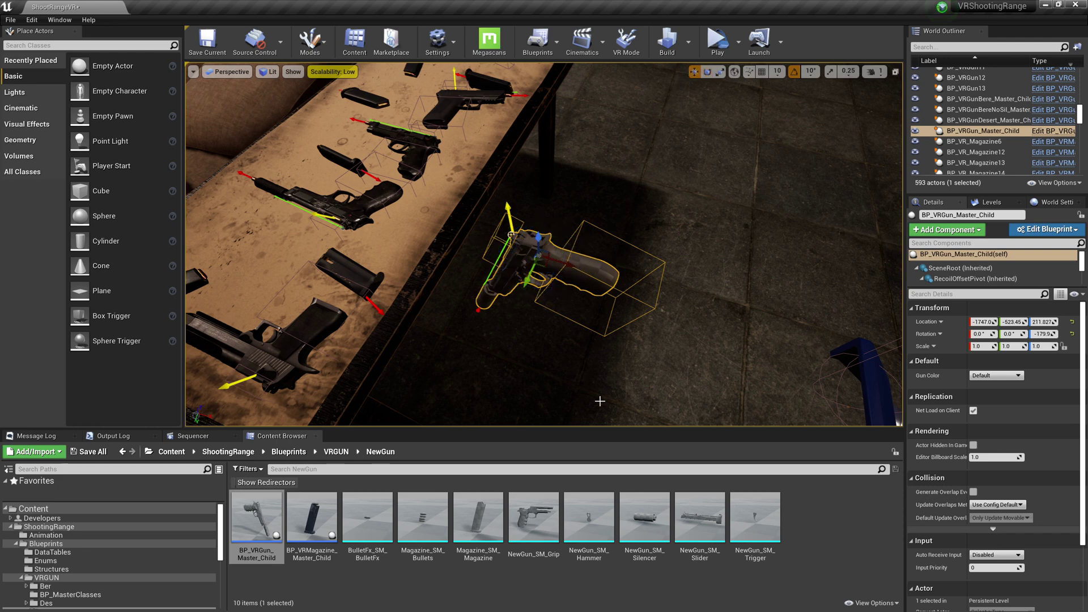
# - Place BP_VRMagazine_Master_Child next to the new gun and turn off Simulate Physics on for both the magazine and the gun
pyautogui.moveTo(336, 522); pyautogui.dragTo(604, 149)
pyautogui.click(972, 295)
pyautogui.write('simu')
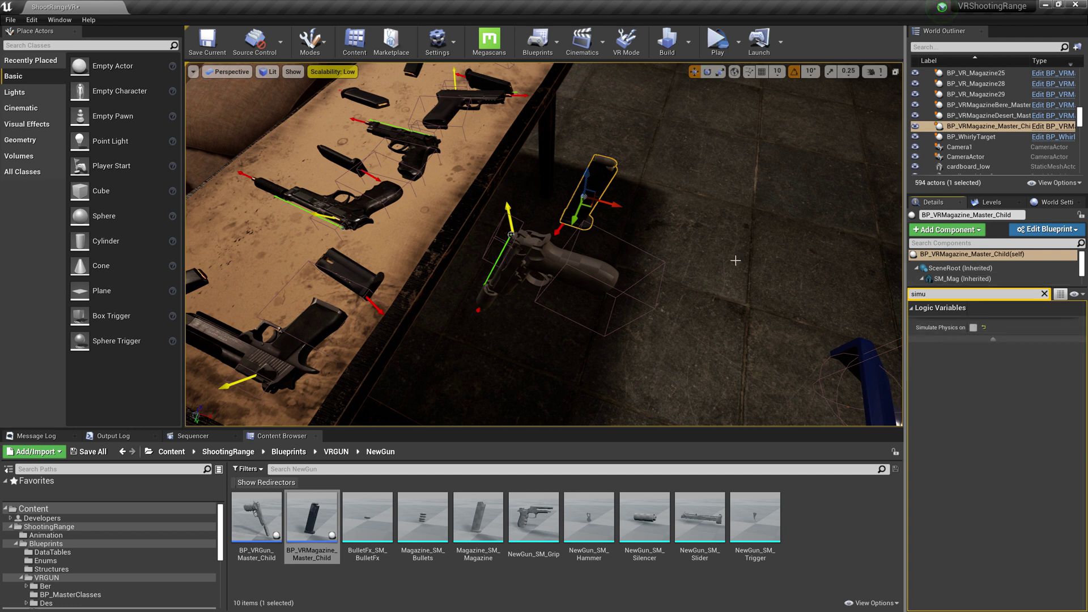
pyautogui.moveTo(731, 256); pyautogui.dragTo(661, 269, button='right')
pyautogui.click(593, 267)
pyautogui.click(974, 328)
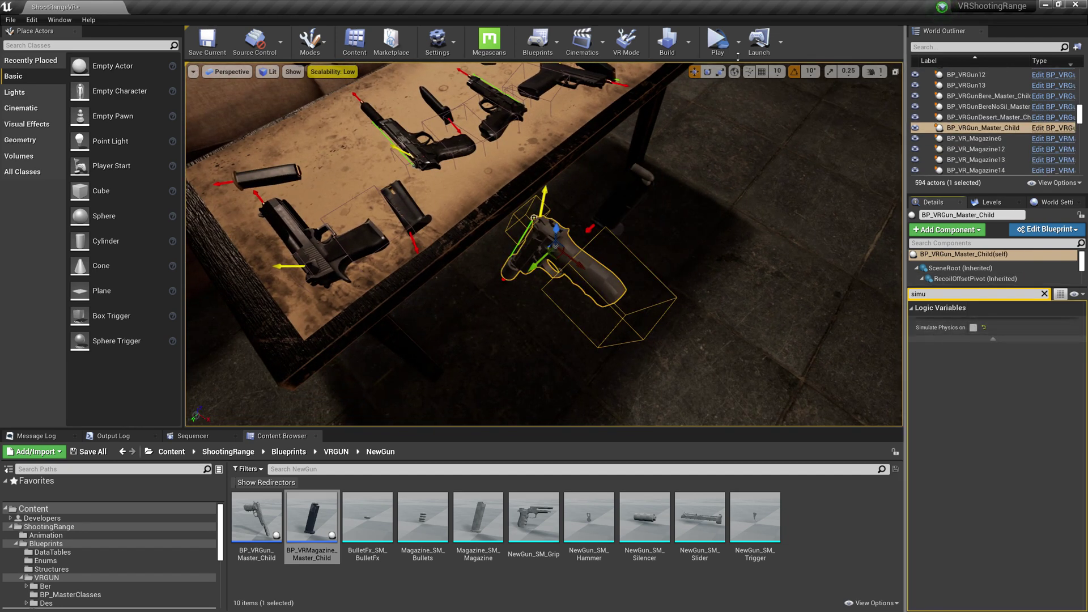